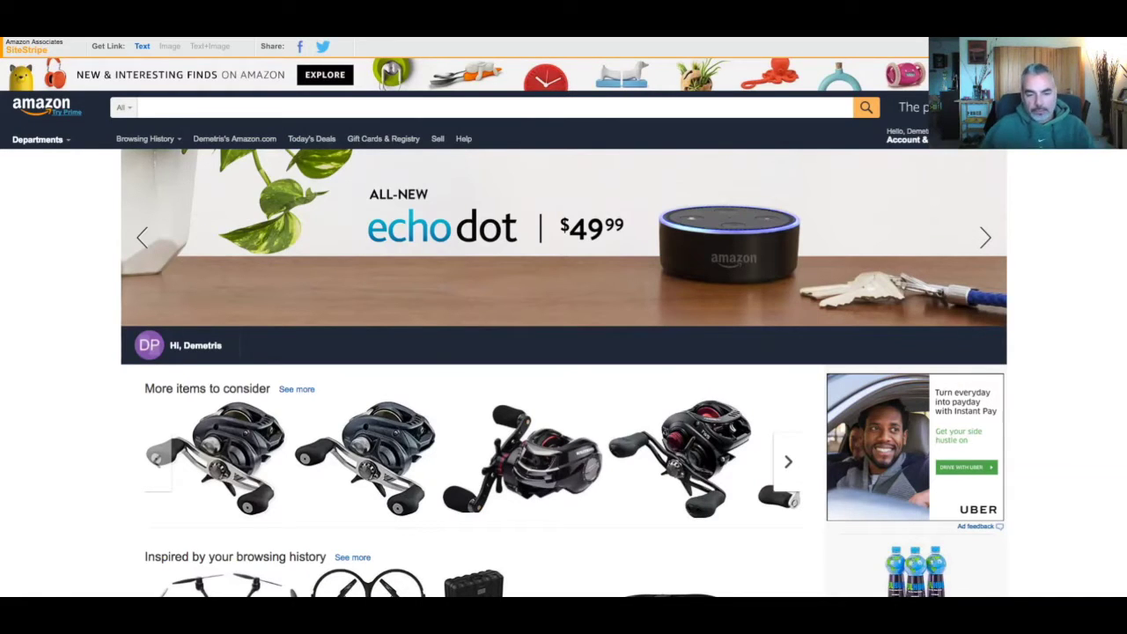
Step: Place the caret in the Amazon homepage search box to enter the query 'red'
{"action": "left_click", "coordinate": [455, 107]}
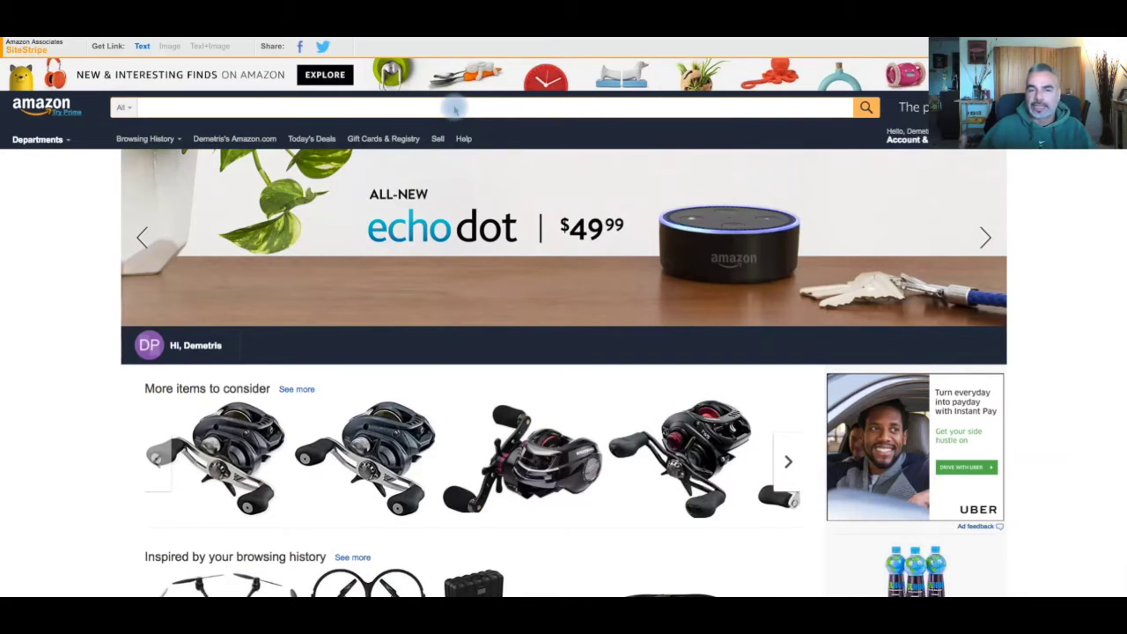
{"action": "left_click", "coordinate": [457, 106]}
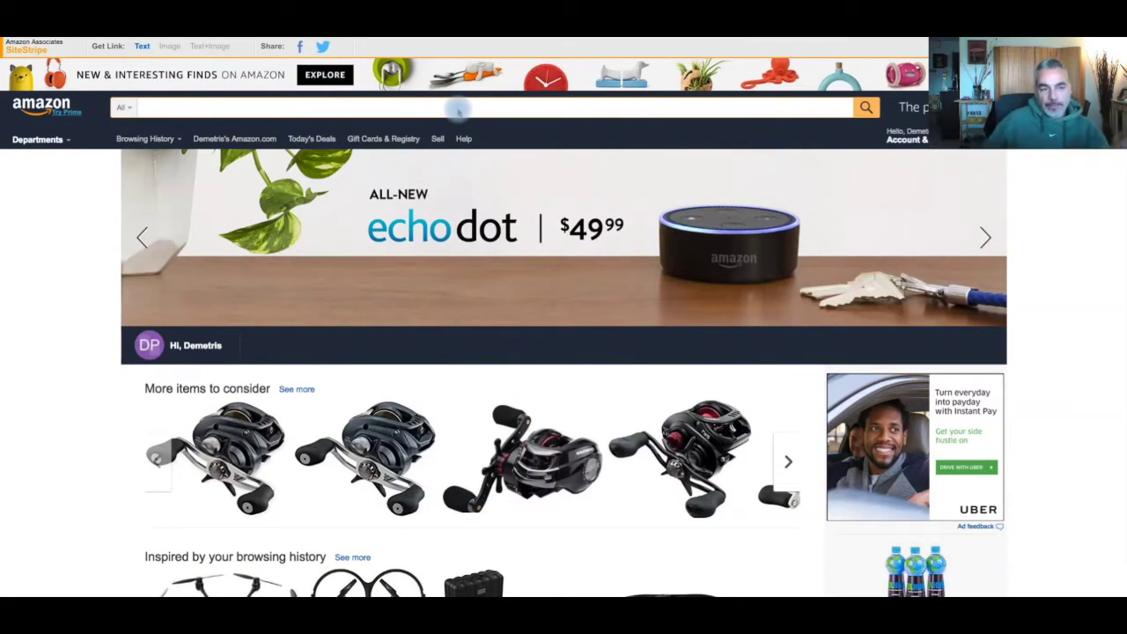
{"action": "left_click", "coordinate": [459, 111]}
{"action": "type", "text": "red"}
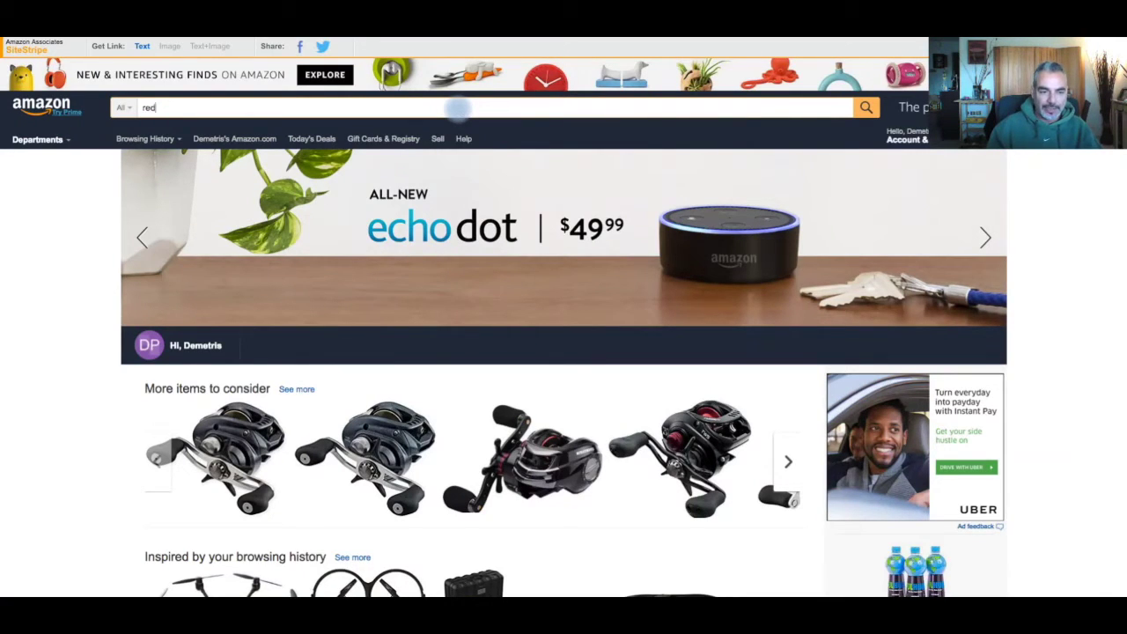
Step: Run the Amazon search for 'red' and look through the results
{"action": "key", "text": "Return"}
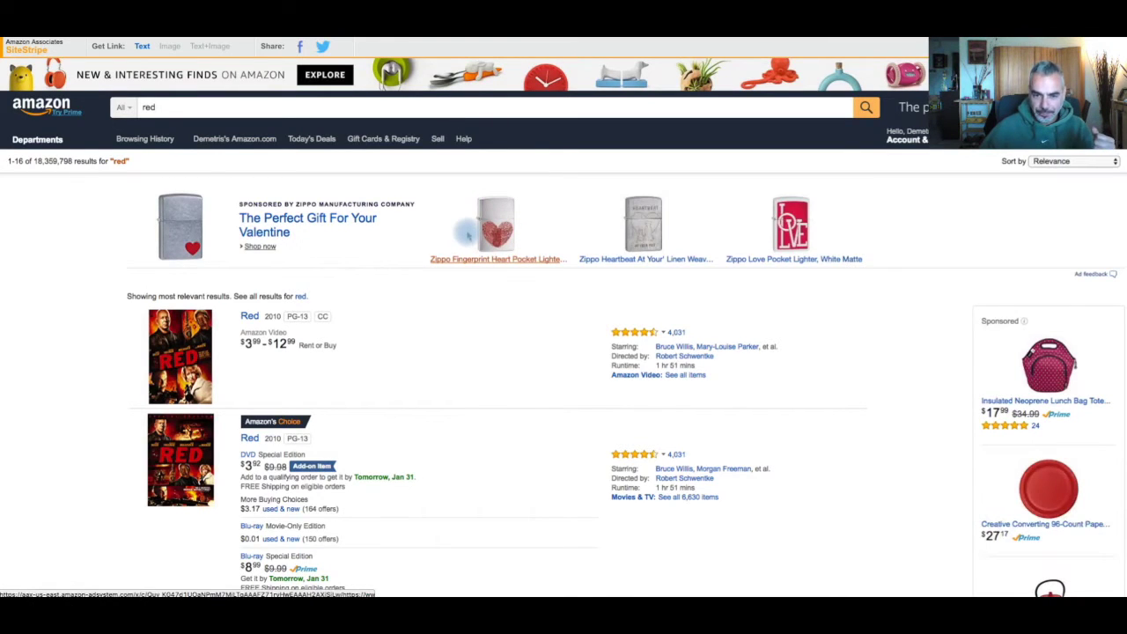
{"action": "scroll", "coordinate": [467, 234], "scroll_direction": "down", "scroll_amount": 1}
{"action": "scroll", "coordinate": [468, 234], "scroll_direction": "down", "scroll_amount": 1}
{"action": "scroll", "coordinate": [468, 233], "scroll_direction": "down", "scroll_amount": 3}
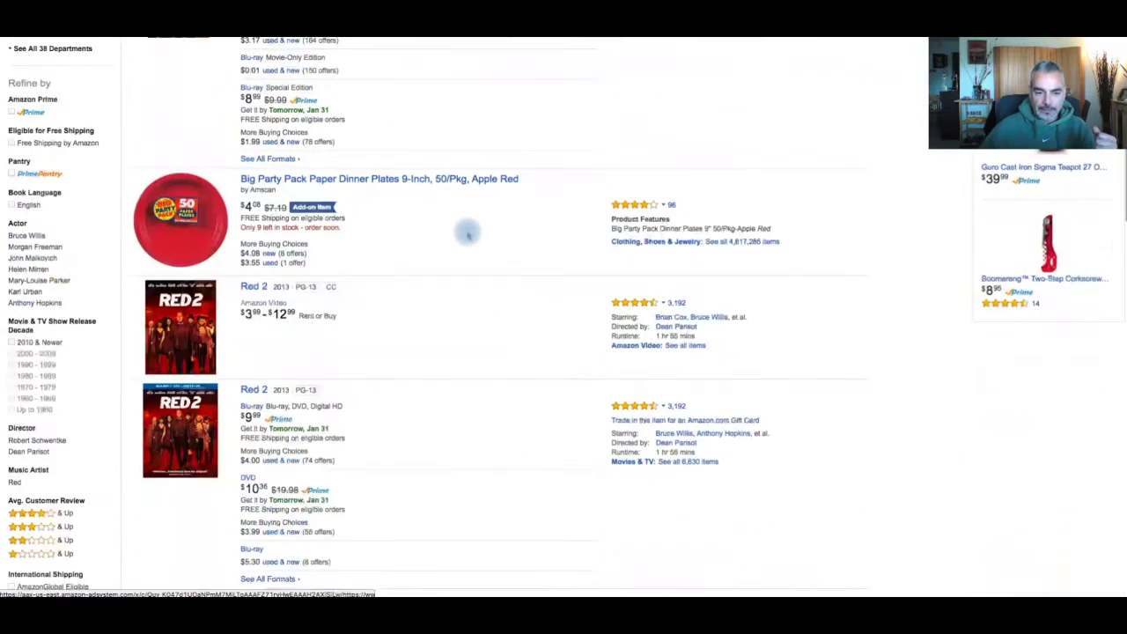
{"action": "scroll", "coordinate": [467, 234], "scroll_direction": "down", "scroll_amount": 4}
{"action": "scroll", "coordinate": [214, 188], "scroll_direction": "up", "scroll_amount": 5}
{"action": "scroll", "coordinate": [38, 176], "scroll_direction": "up", "scroll_amount": 3}
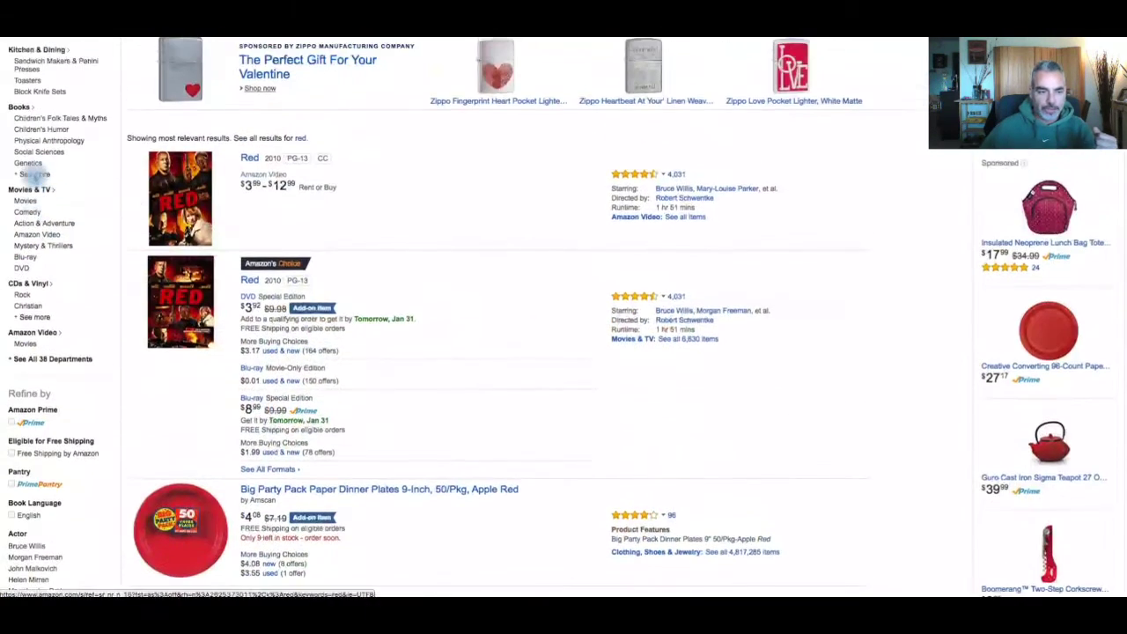
{"action": "scroll", "coordinate": [48, 132], "scroll_direction": "up", "scroll_amount": 1}
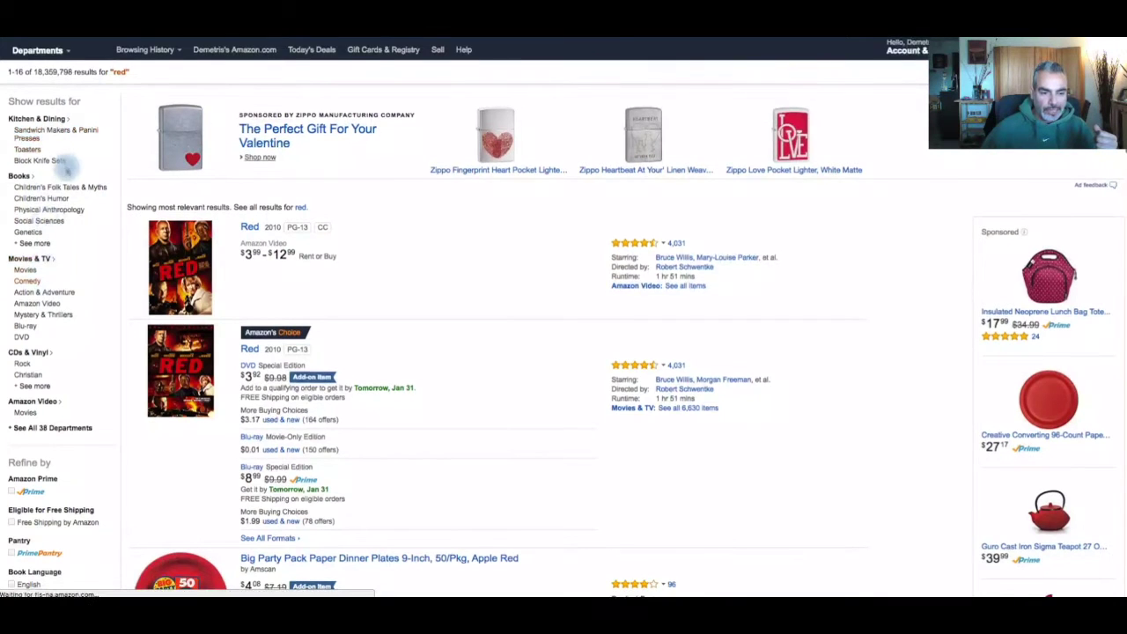
{"action": "scroll", "coordinate": [70, 163], "scroll_direction": "down", "scroll_amount": 1}
{"action": "scroll", "coordinate": [57, 346], "scroll_direction": "down", "scroll_amount": 1}
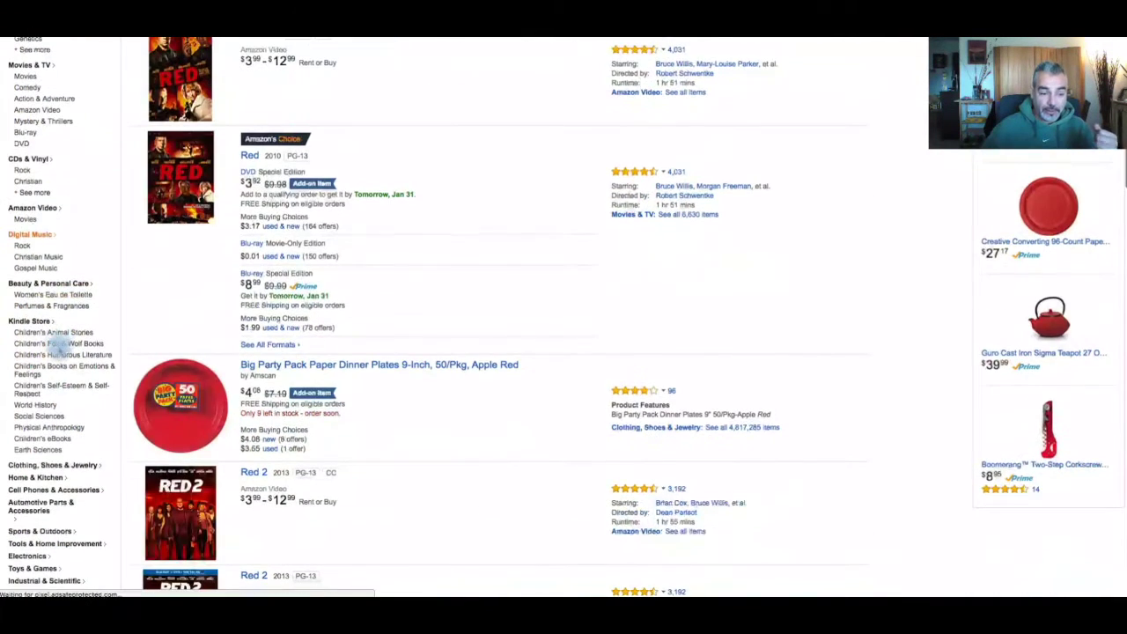
{"action": "scroll", "coordinate": [57, 344], "scroll_direction": "down", "scroll_amount": 1}
Step: Filter the 'red' results to the Sports & Outdoors department
{"action": "left_click", "coordinate": [35, 352]}
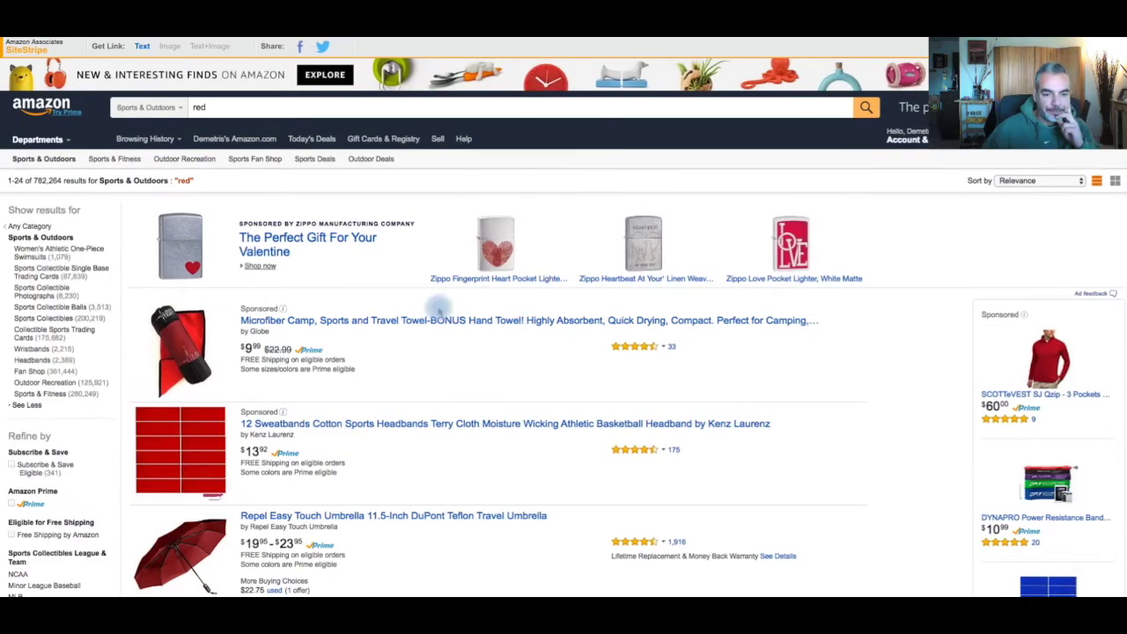
{"action": "scroll", "coordinate": [395, 327], "scroll_direction": "down", "scroll_amount": 2}
{"action": "scroll", "coordinate": [396, 326], "scroll_direction": "down", "scroll_amount": 1}
{"action": "scroll", "coordinate": [390, 322], "scroll_direction": "up", "scroll_amount": 2}
{"action": "scroll", "coordinate": [390, 322], "scroll_direction": "up", "scroll_amount": 1}
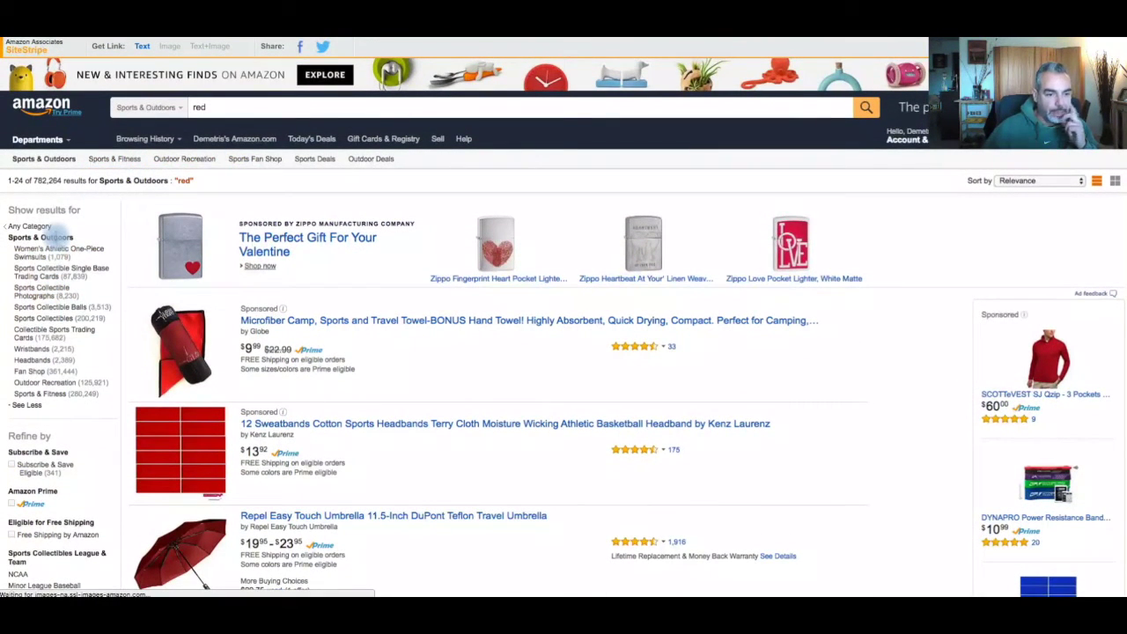
{"action": "scroll", "coordinate": [26, 352], "scroll_direction": "down", "scroll_amount": 2}
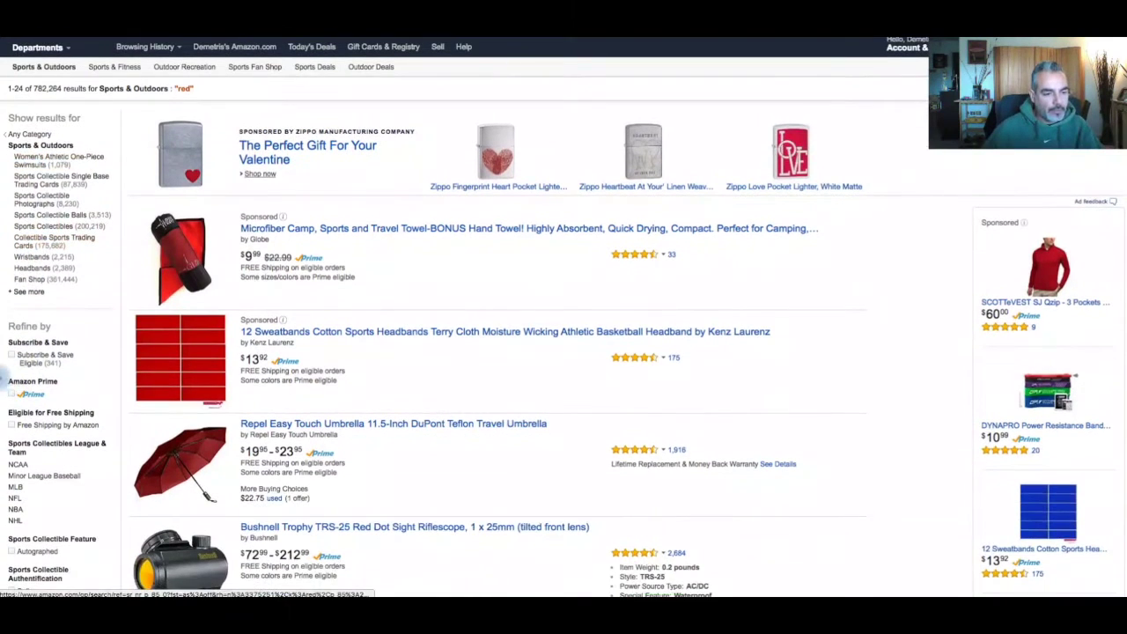
Step: Limit the Sports & Outdoors results to Prime-eligible items
{"action": "left_click", "coordinate": [79, 405]}
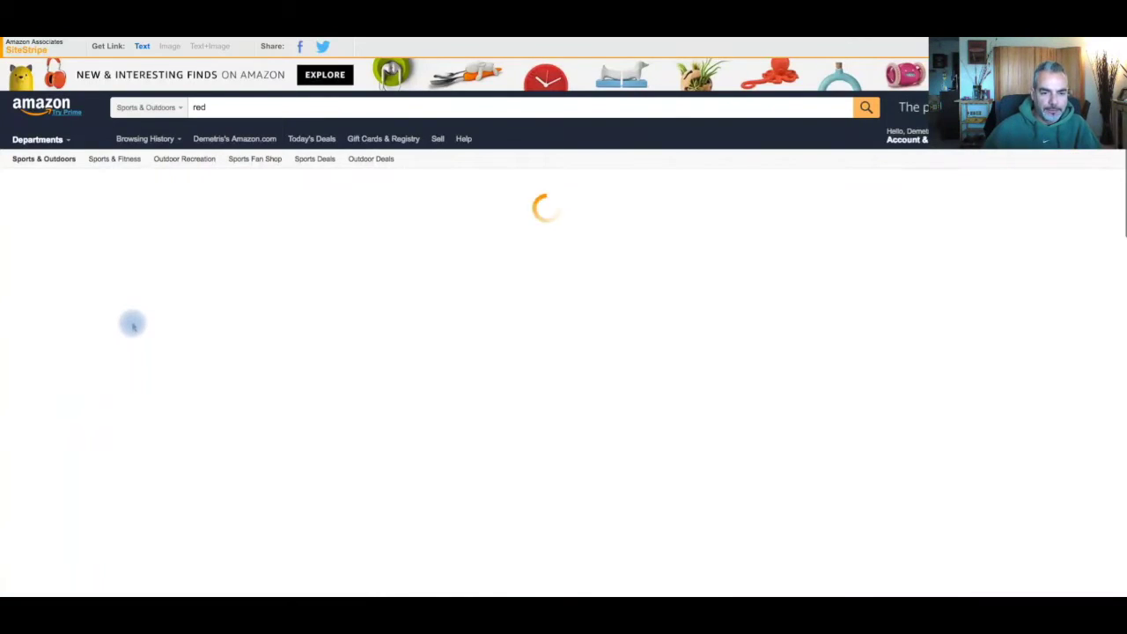
{"action": "scroll", "coordinate": [132, 324], "scroll_direction": "down", "scroll_amount": 2}
{"action": "scroll", "coordinate": [132, 324], "scroll_direction": "down", "scroll_amount": 2}
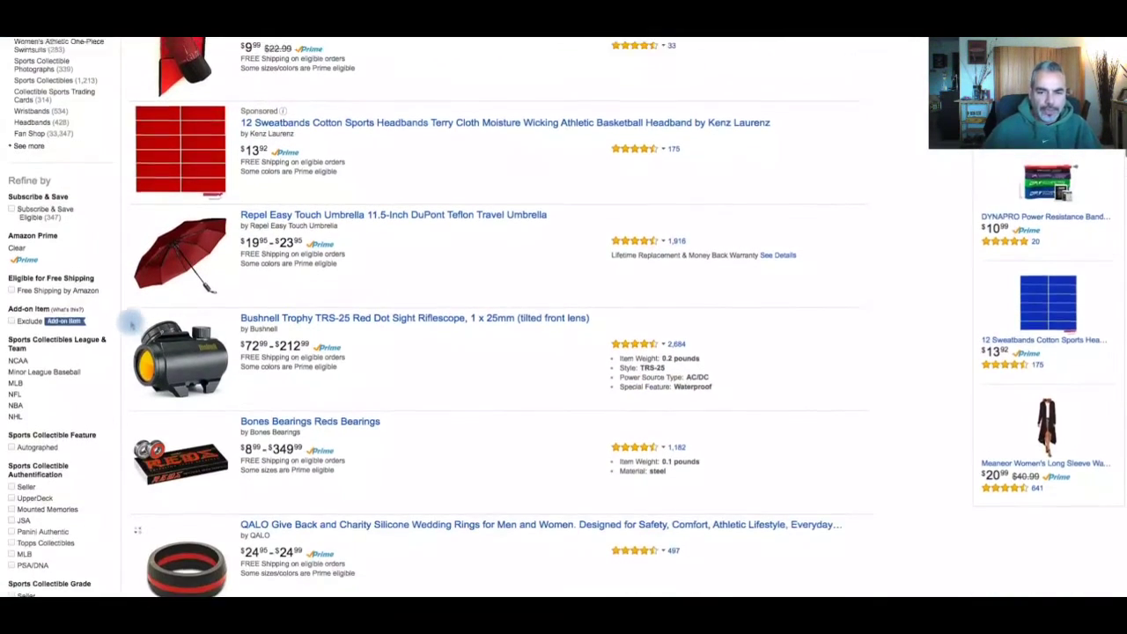
{"action": "scroll", "coordinate": [130, 321], "scroll_direction": "down", "scroll_amount": 2}
{"action": "scroll", "coordinate": [131, 322], "scroll_direction": "down", "scroll_amount": 2}
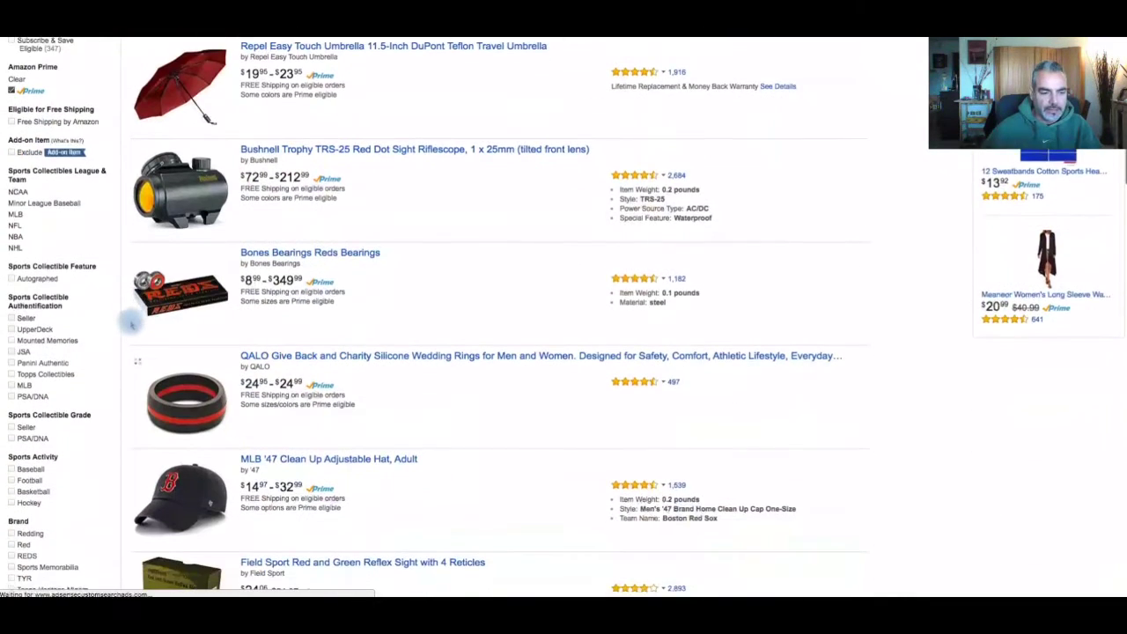
{"action": "scroll", "coordinate": [71, 390], "scroll_direction": "down", "scroll_amount": 1}
{"action": "scroll", "coordinate": [73, 385], "scroll_direction": "down", "scroll_amount": 1}
{"action": "scroll", "coordinate": [73, 385], "scroll_direction": "down", "scroll_amount": 5}
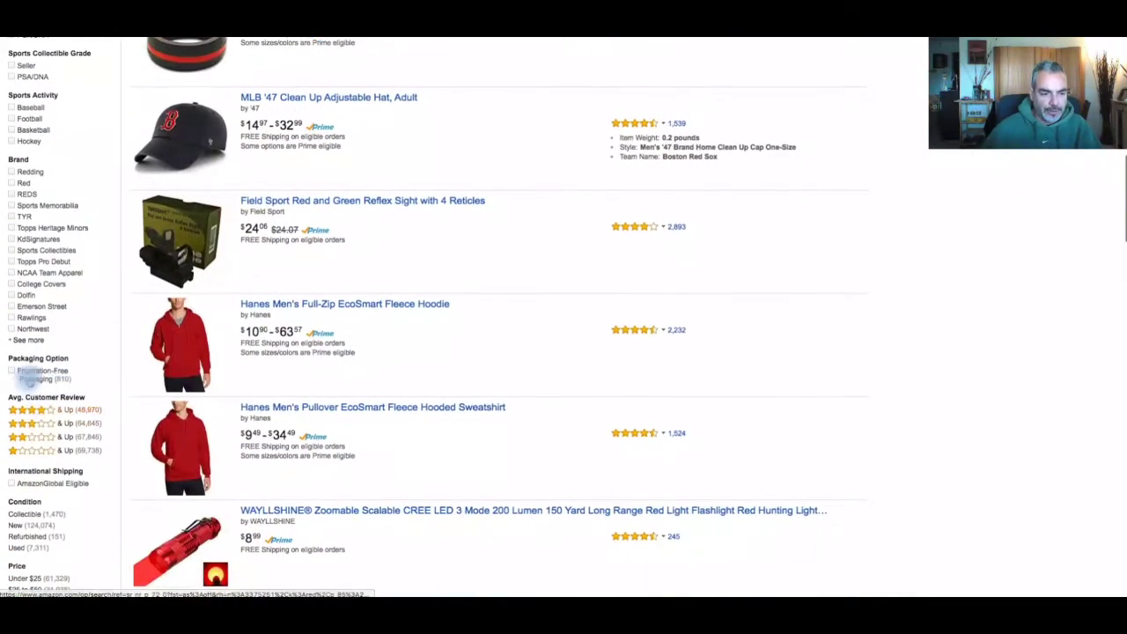
{"action": "scroll", "coordinate": [45, 397], "scroll_direction": "down", "scroll_amount": 1}
{"action": "scroll", "coordinate": [27, 462], "scroll_direction": "down", "scroll_amount": 1}
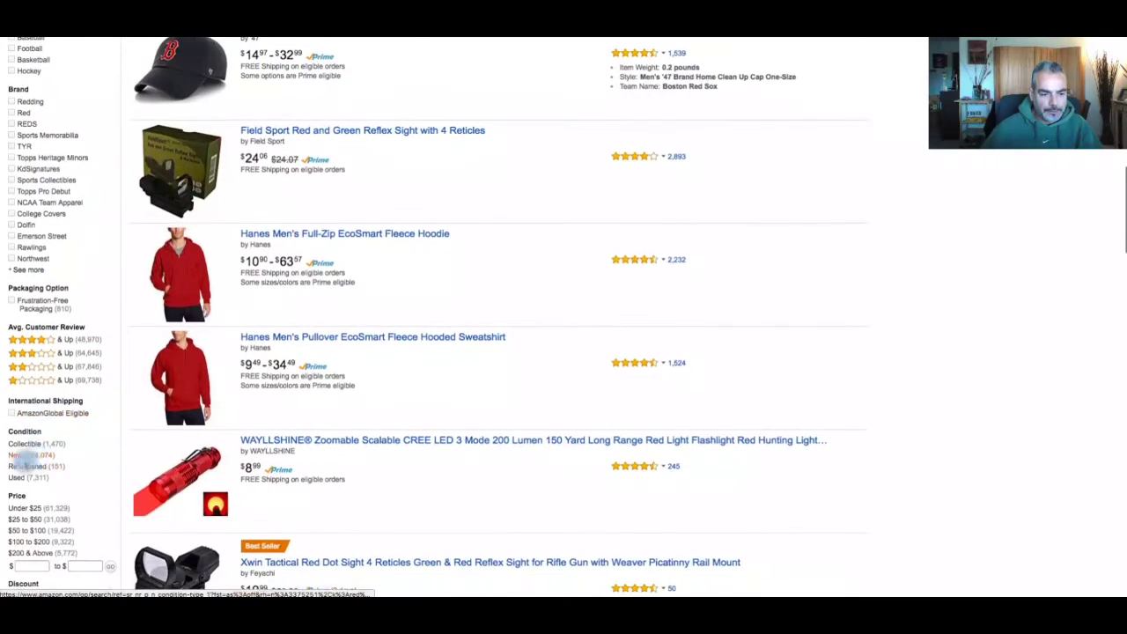
{"action": "scroll", "coordinate": [26, 462], "scroll_direction": "down", "scroll_amount": 1}
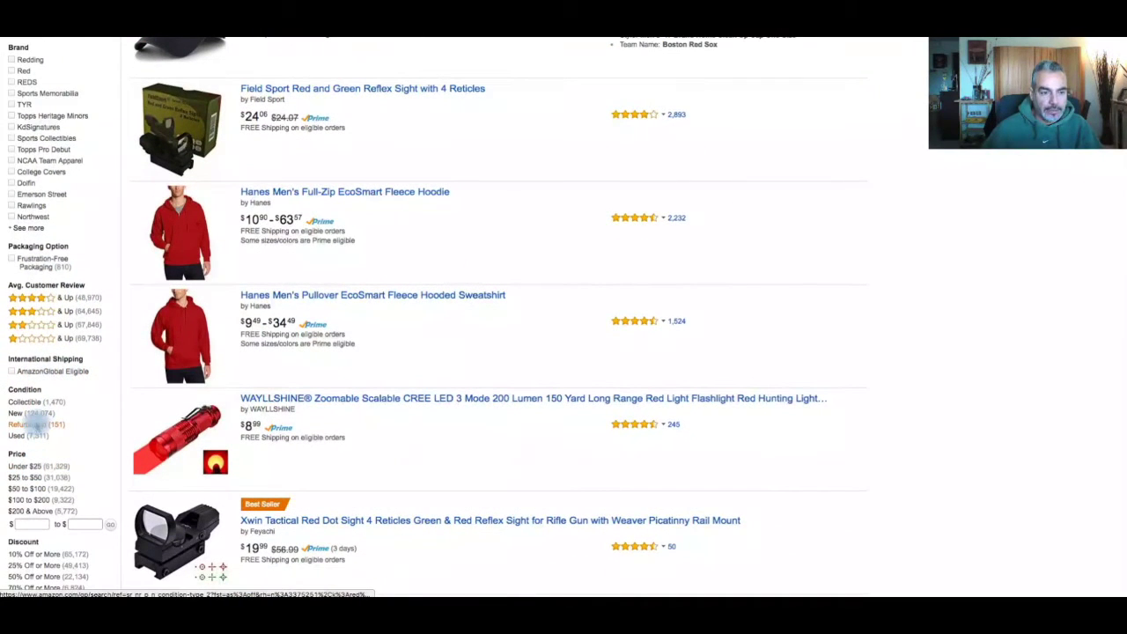
{"action": "scroll", "coordinate": [37, 426], "scroll_direction": "up", "scroll_amount": 1}
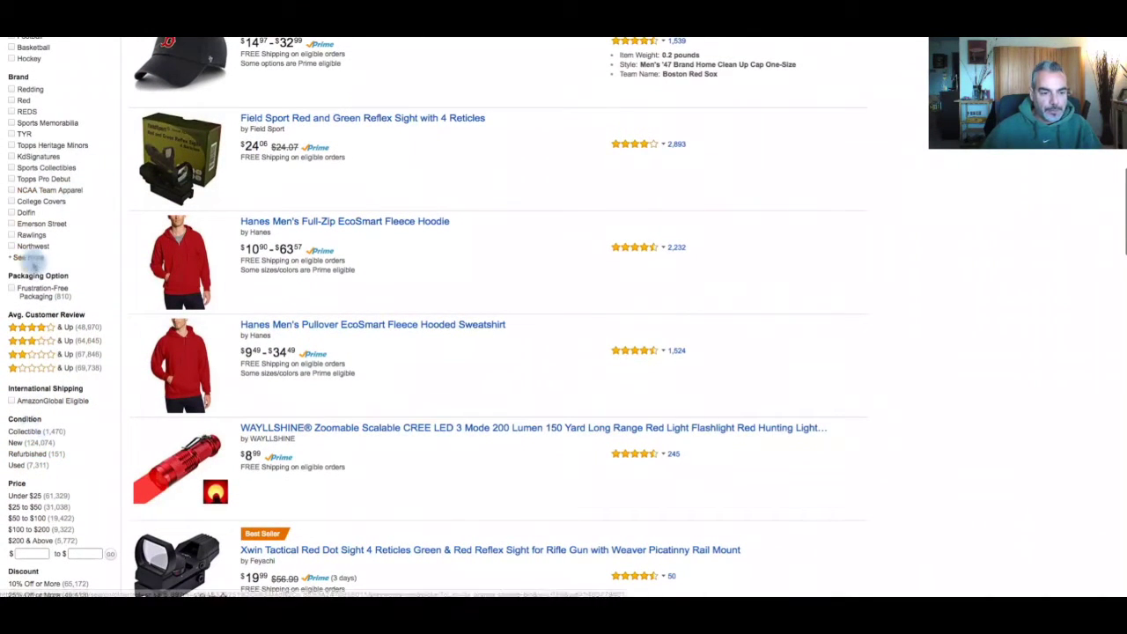
Step: View the full brands list, then return to the Prime-filtered 'red' results
{"action": "left_click", "coordinate": [44, 256]}
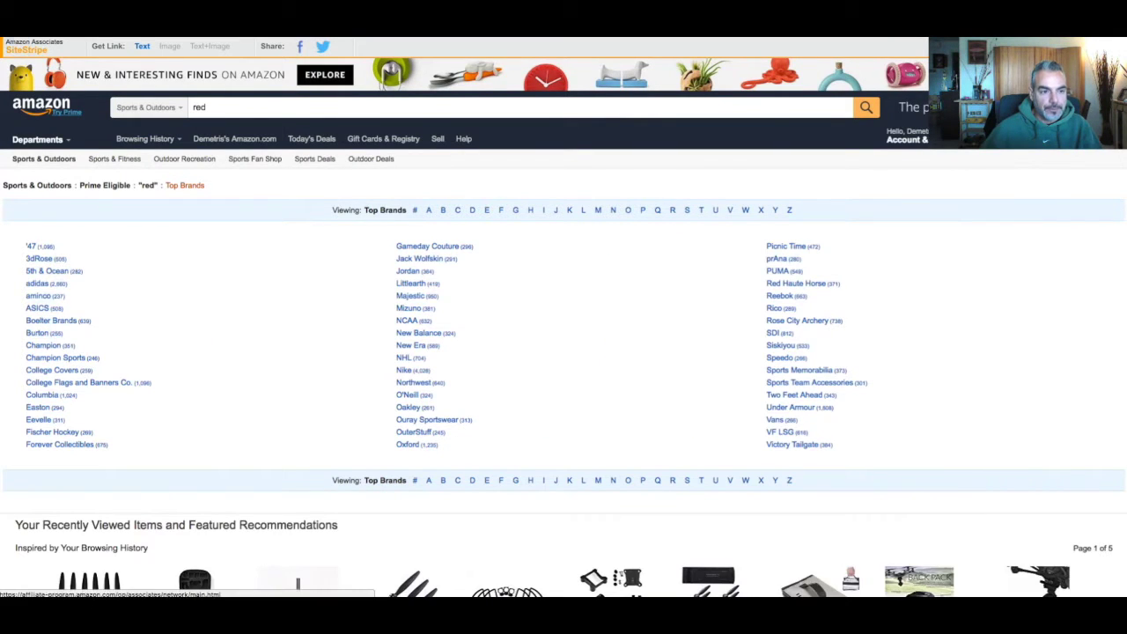
{"action": "key", "text": "alt+Left"}
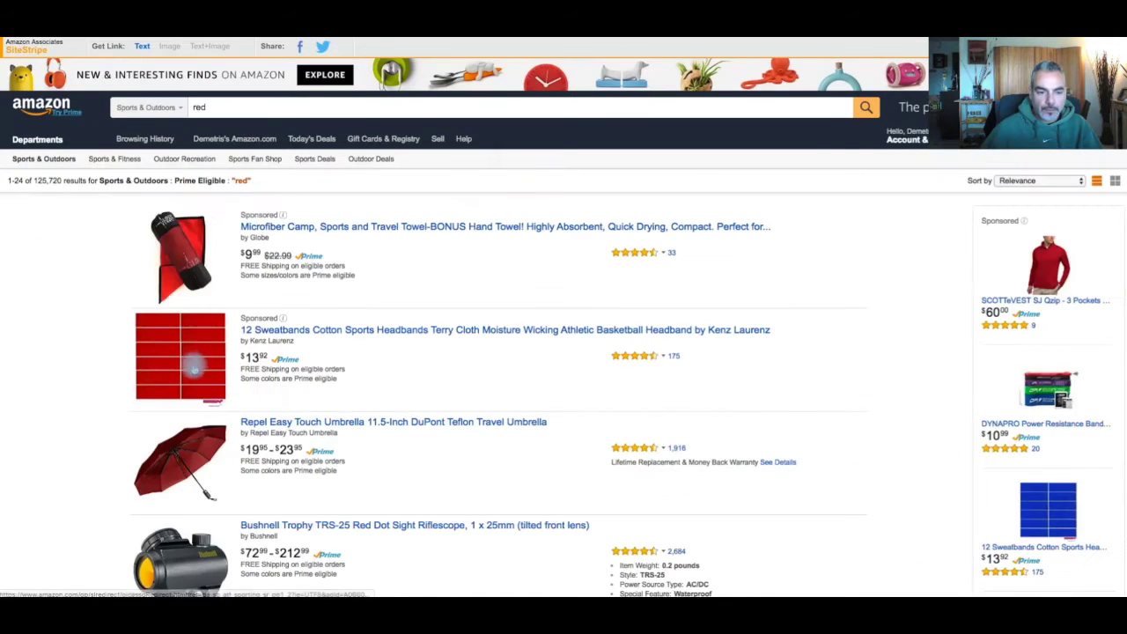
{"action": "scroll", "coordinate": [94, 315], "scroll_direction": "down", "scroll_amount": 6}
{"action": "scroll", "coordinate": [94, 315], "scroll_direction": "up", "scroll_amount": 3}
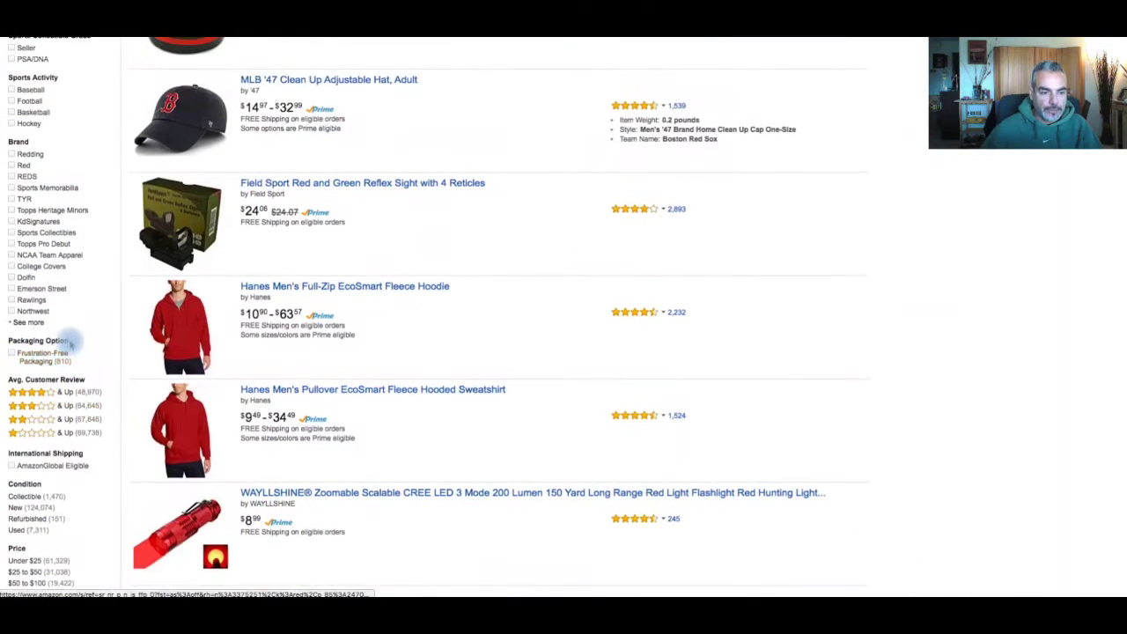
{"action": "scroll", "coordinate": [70, 346], "scroll_direction": "up", "scroll_amount": 1}
{"action": "scroll", "coordinate": [70, 346], "scroll_direction": "up", "scroll_amount": 1}
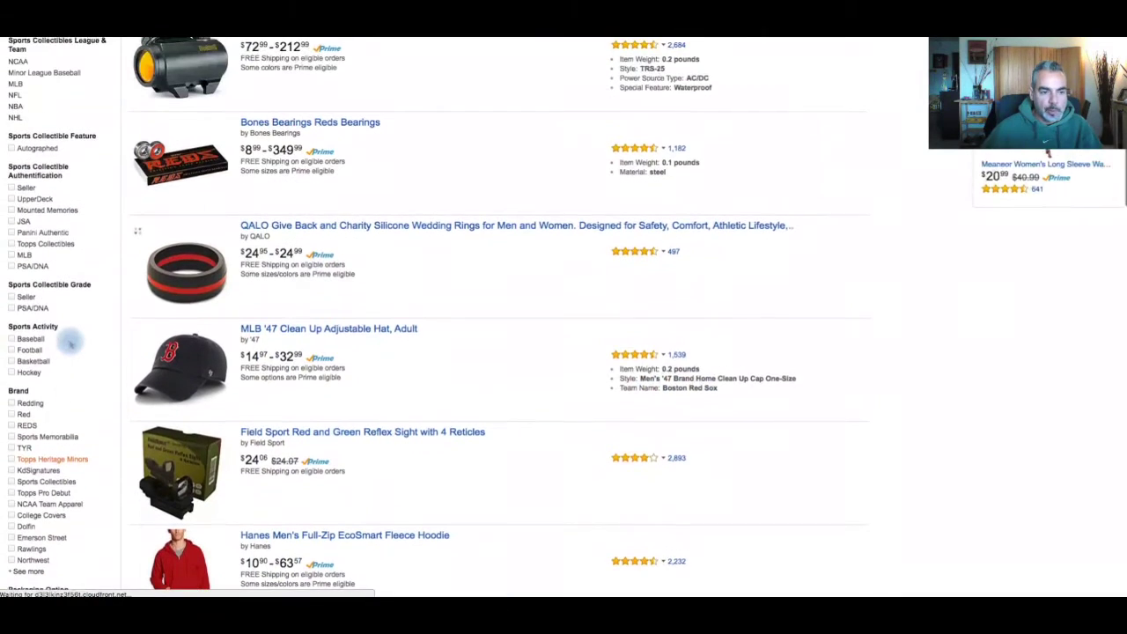
{"action": "scroll", "coordinate": [70, 345], "scroll_direction": "up", "scroll_amount": 1}
{"action": "scroll", "coordinate": [70, 345], "scroll_direction": "up", "scroll_amount": 5}
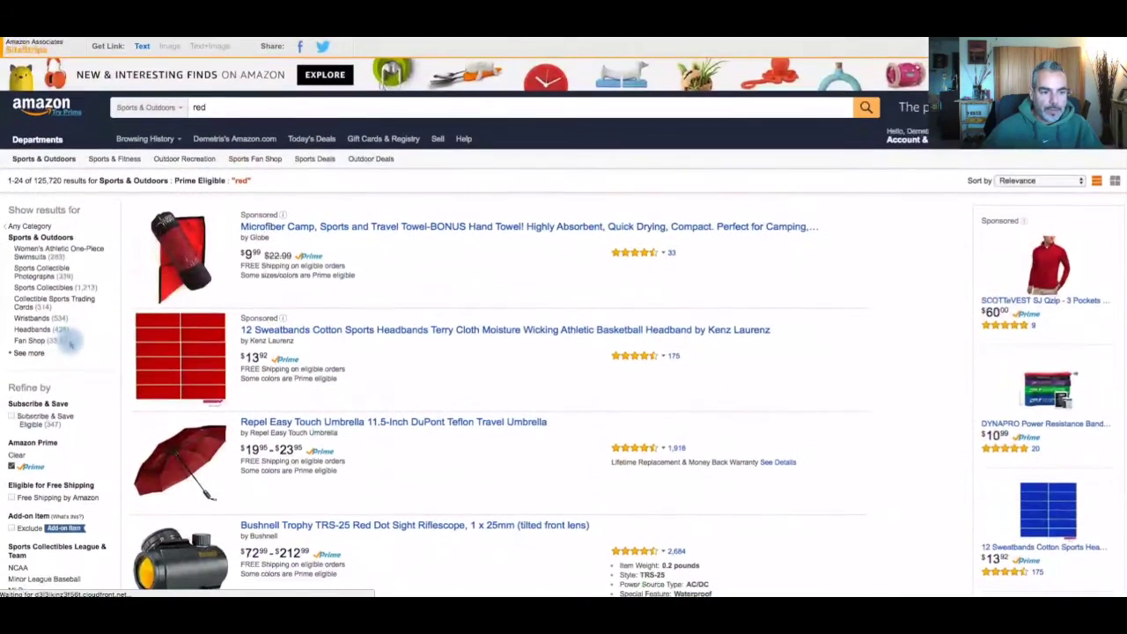
Step: Keep the results sorted by relevance and go to the Outdoor Recreation department page
{"action": "left_click", "coordinate": [1046, 178]}
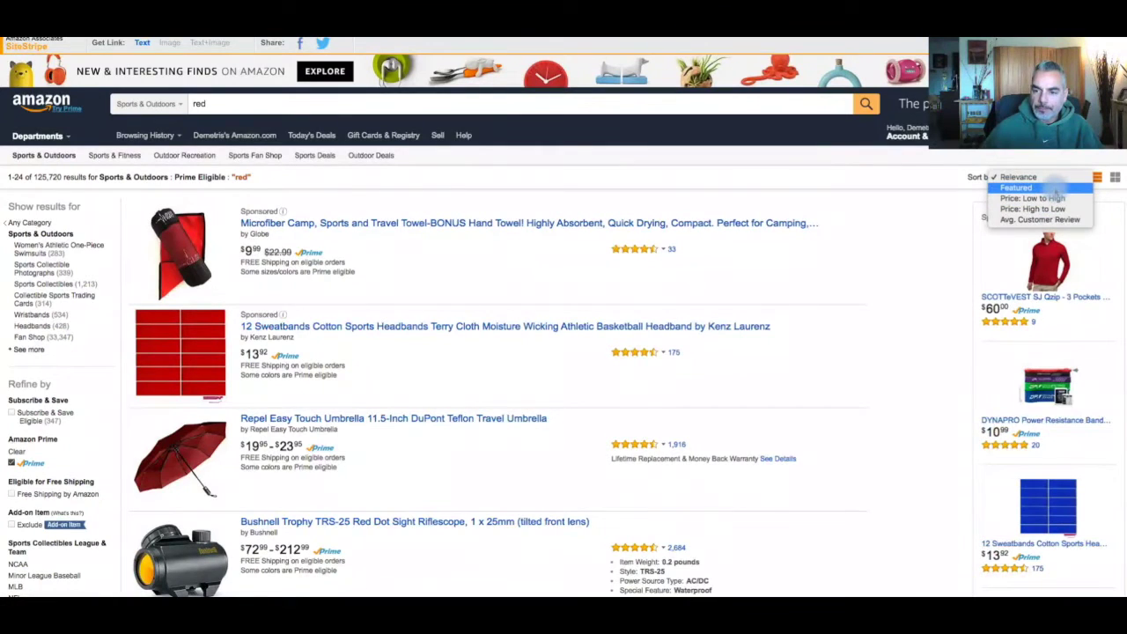
{"action": "left_click", "coordinate": [538, 184]}
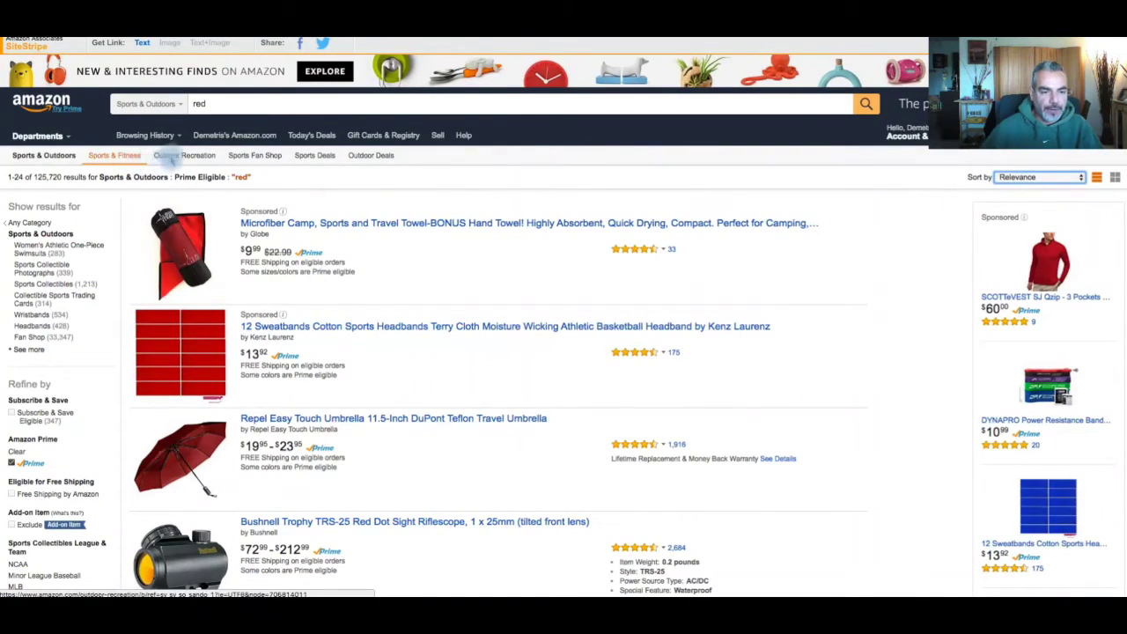
{"action": "left_click", "coordinate": [172, 156]}
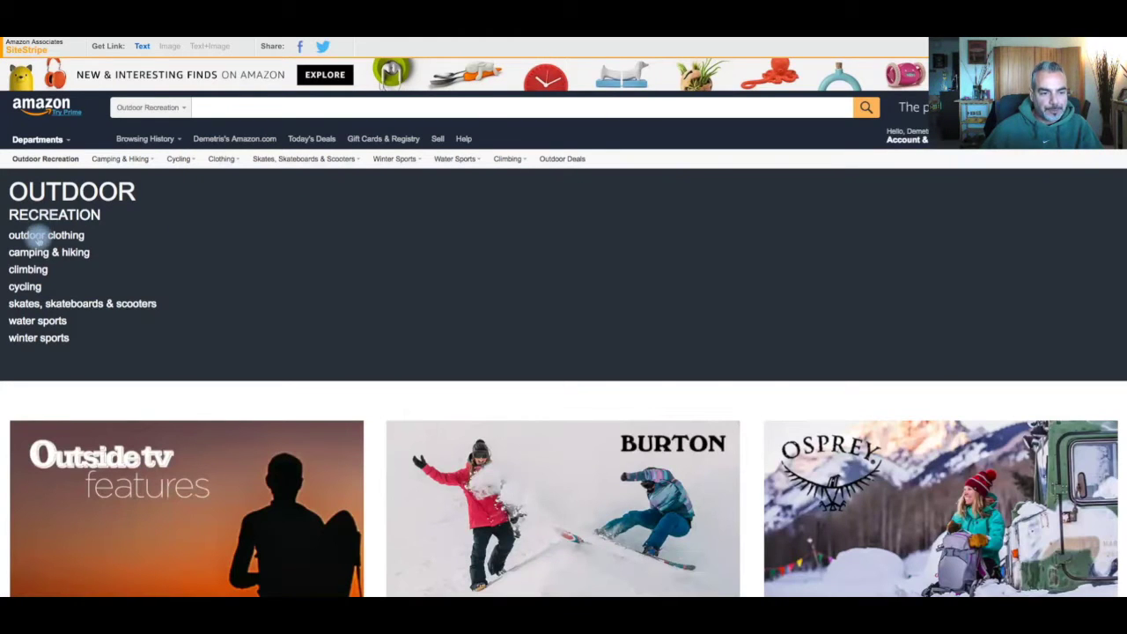
{"action": "mouse_move", "coordinate": [49, 253]}
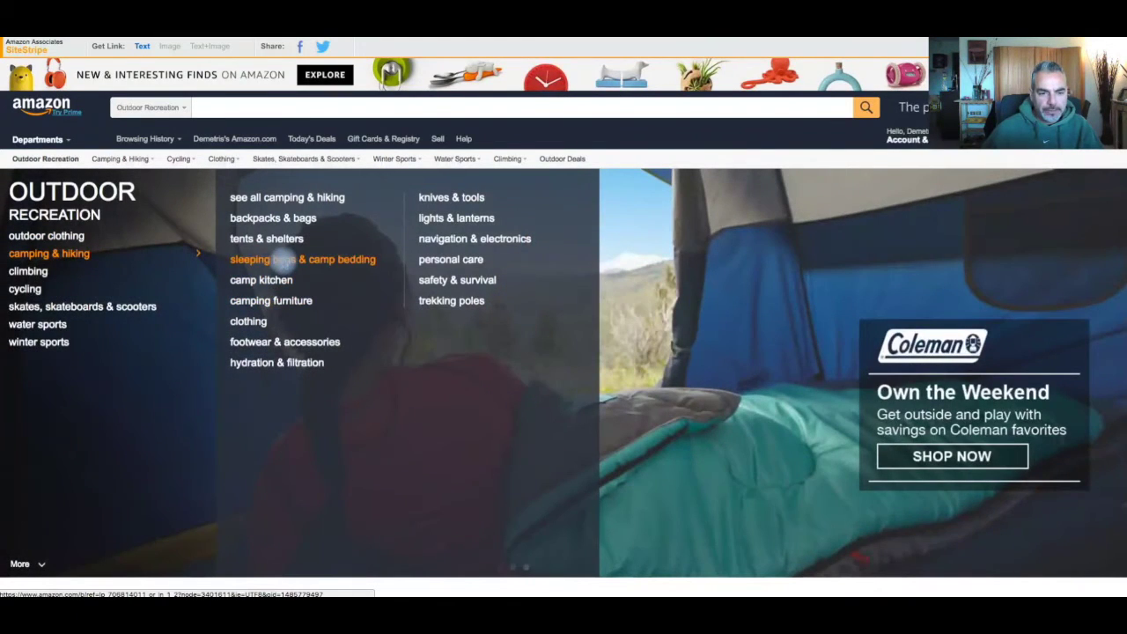
Step: Open the Tents & Shelters category and browse its listings
{"action": "left_click", "coordinate": [282, 239]}
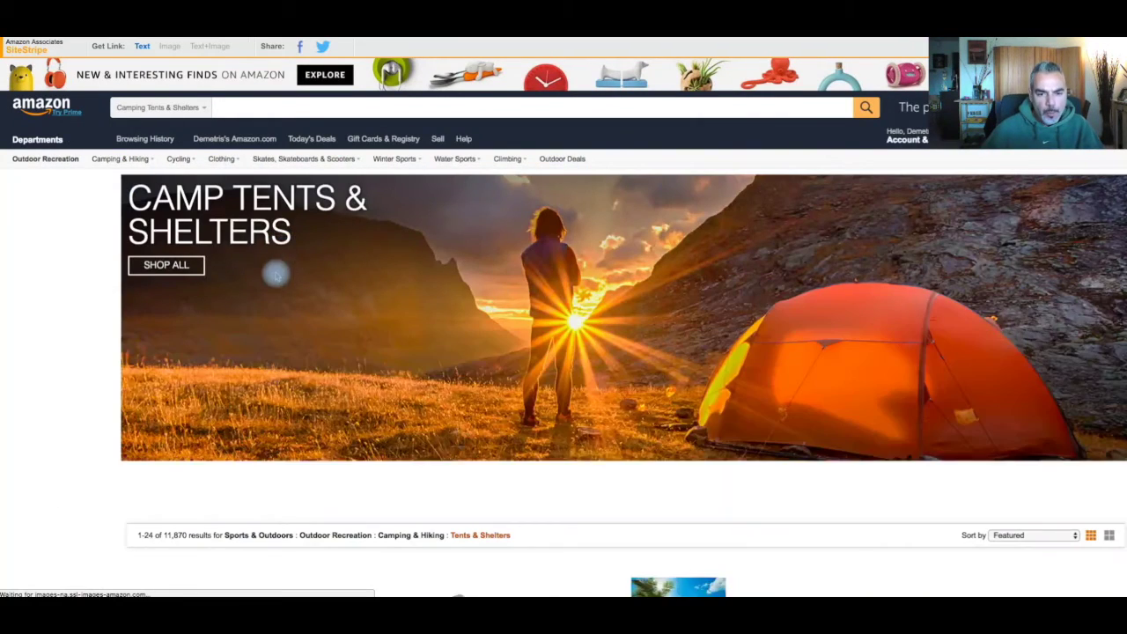
{"action": "scroll", "coordinate": [269, 286], "scroll_direction": "down", "scroll_amount": 3}
{"action": "scroll", "coordinate": [270, 286], "scroll_direction": "down", "scroll_amount": 2}
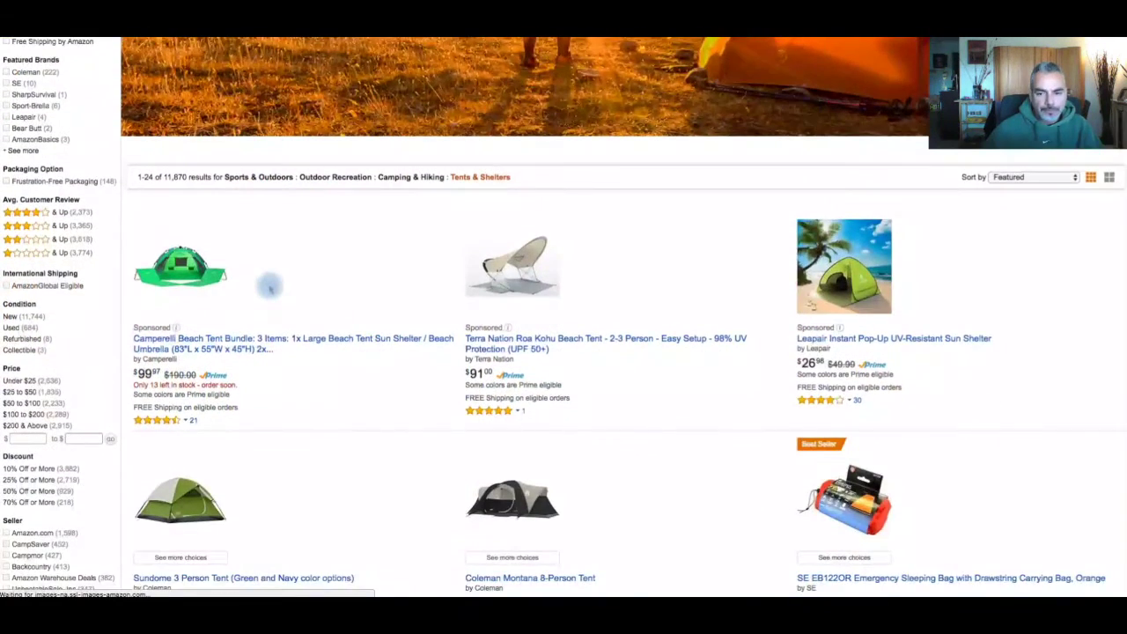
{"action": "scroll", "coordinate": [269, 286], "scroll_direction": "down", "scroll_amount": 1}
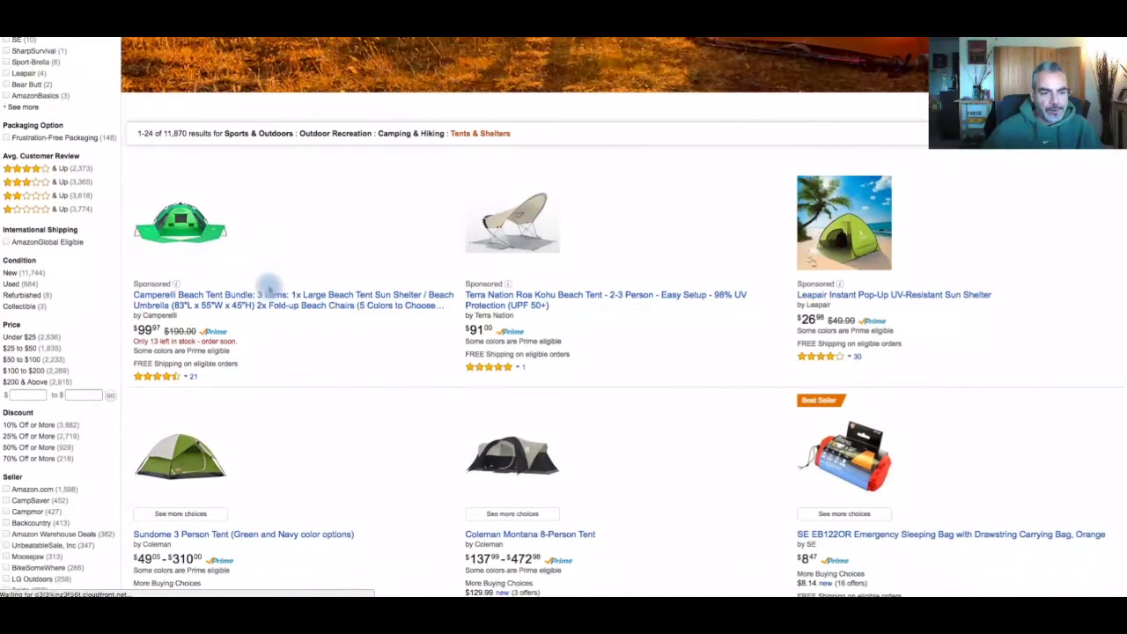
{"action": "scroll", "coordinate": [77, 296], "scroll_direction": "down", "scroll_amount": 2}
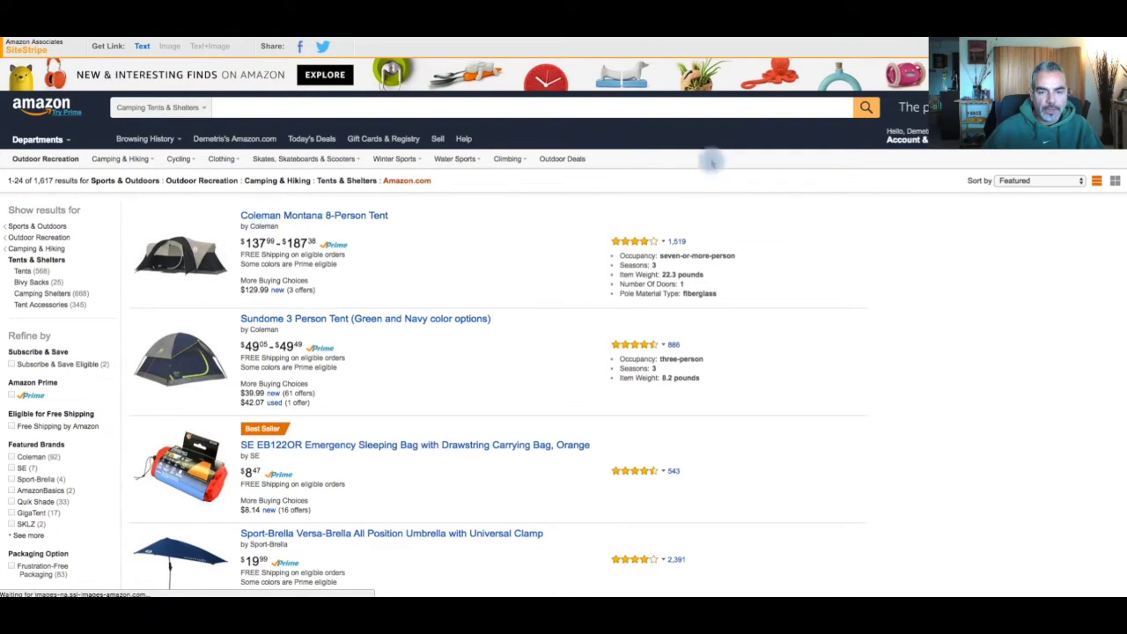
Step: Leave the sort order on Featured and narrow the results to Tents only
{"action": "left_click", "coordinate": [1017, 180]}
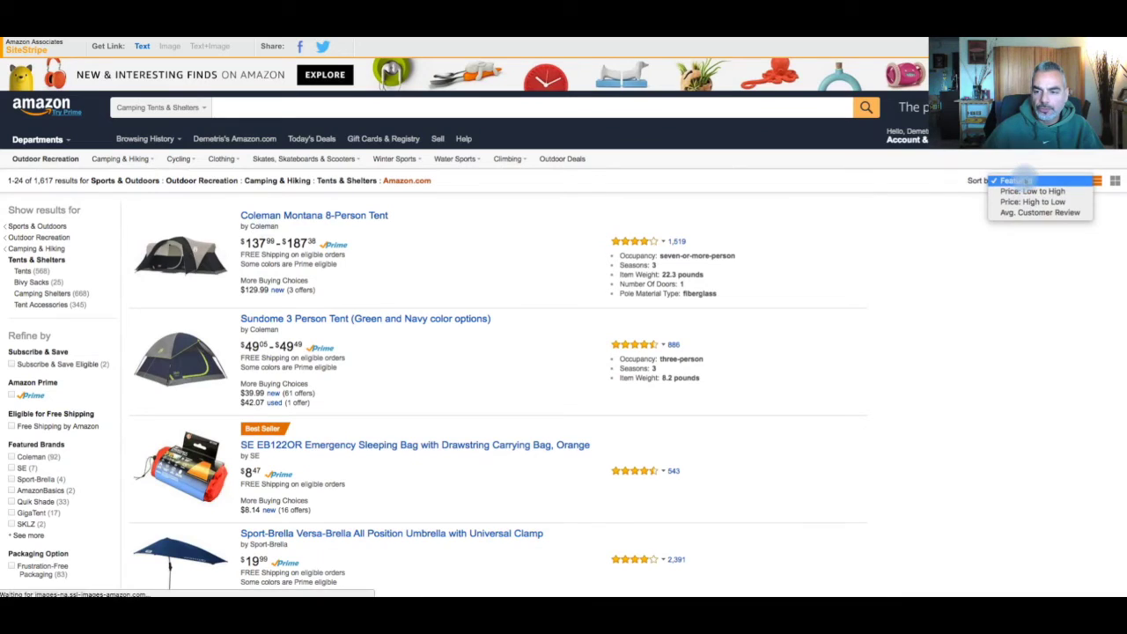
{"action": "left_click", "coordinate": [911, 201]}
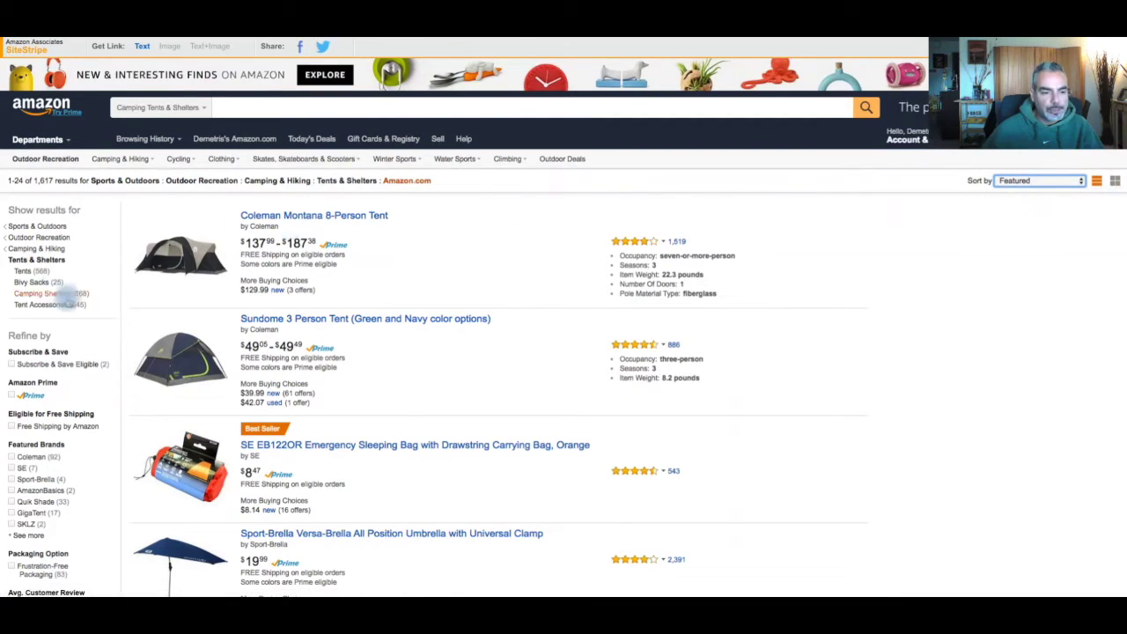
{"action": "scroll", "coordinate": [264, 289], "scroll_direction": "down", "scroll_amount": 2}
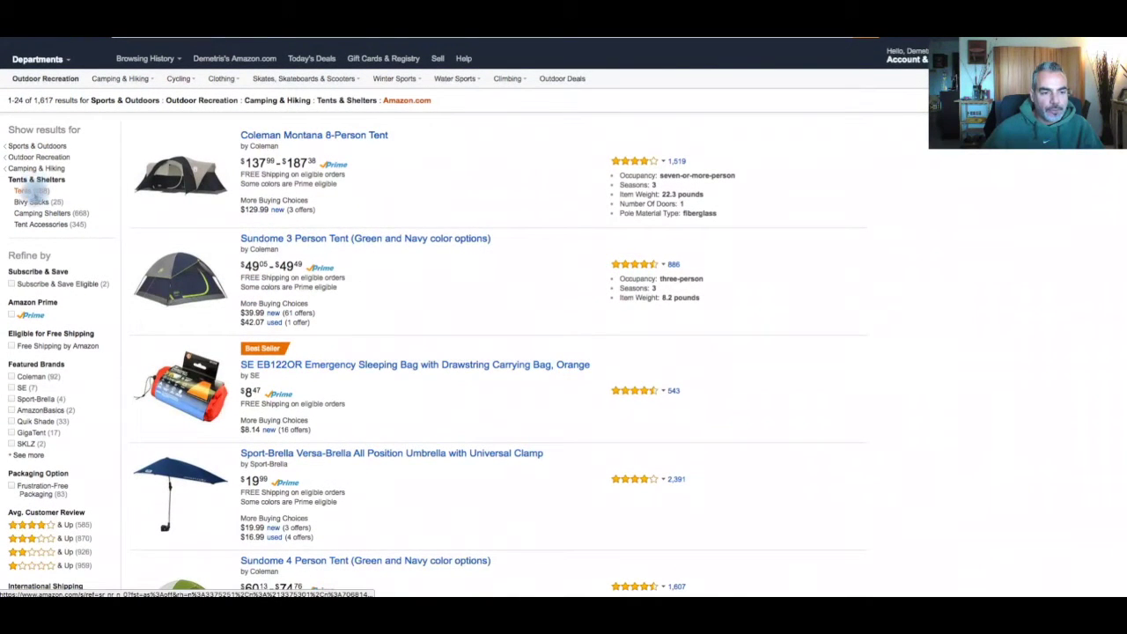
{"action": "left_click", "coordinate": [21, 191]}
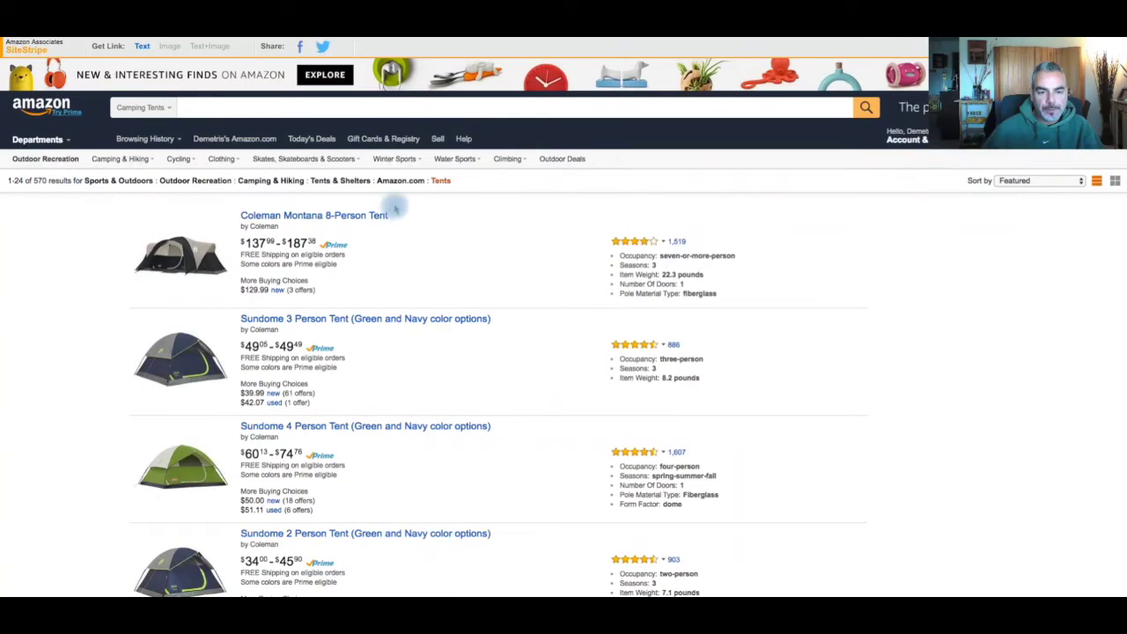
{"action": "scroll", "coordinate": [324, 280], "scroll_direction": "down", "scroll_amount": 1}
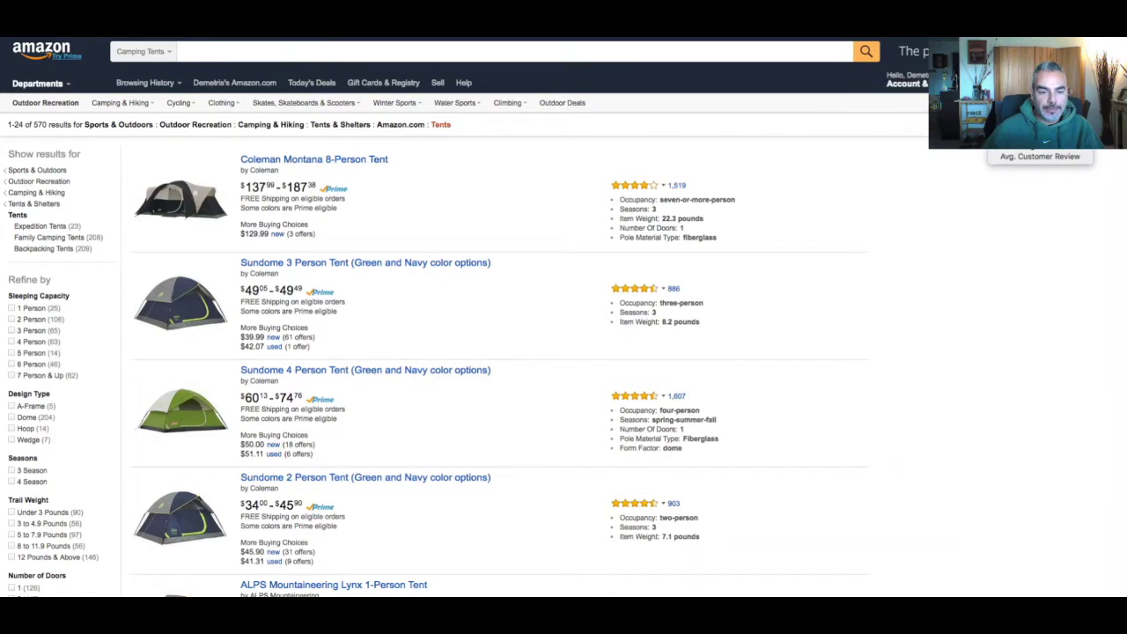
Step: Sort the tents by Price: Low to High and browse them
{"action": "left_click", "coordinate": [1040, 128]}
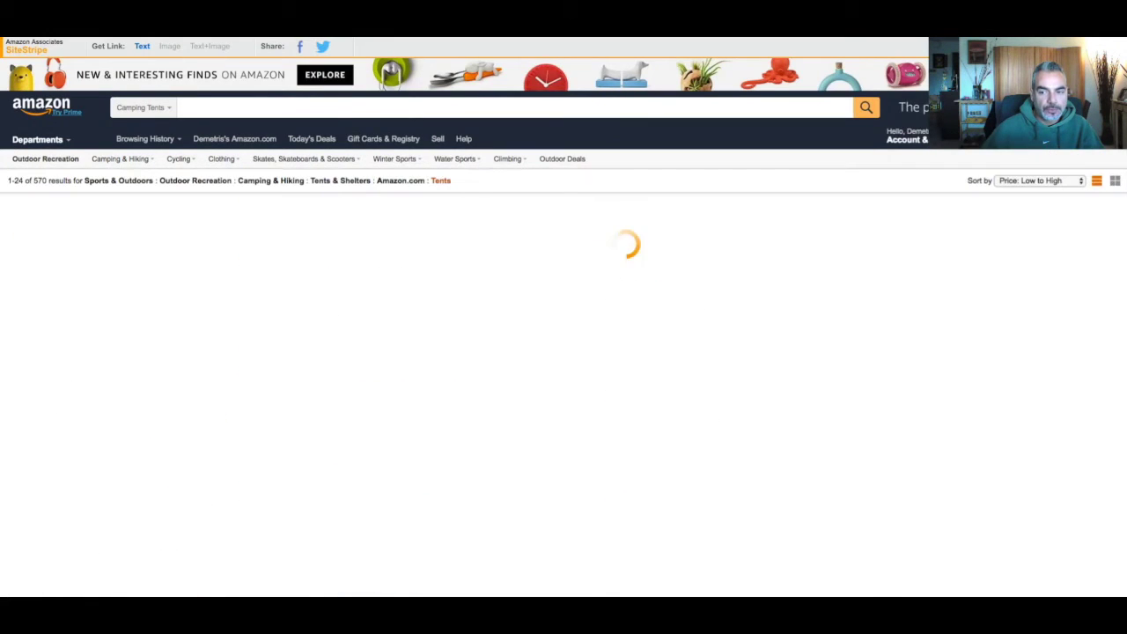
{"action": "scroll", "coordinate": [566, 326], "scroll_direction": "down", "scroll_amount": 2}
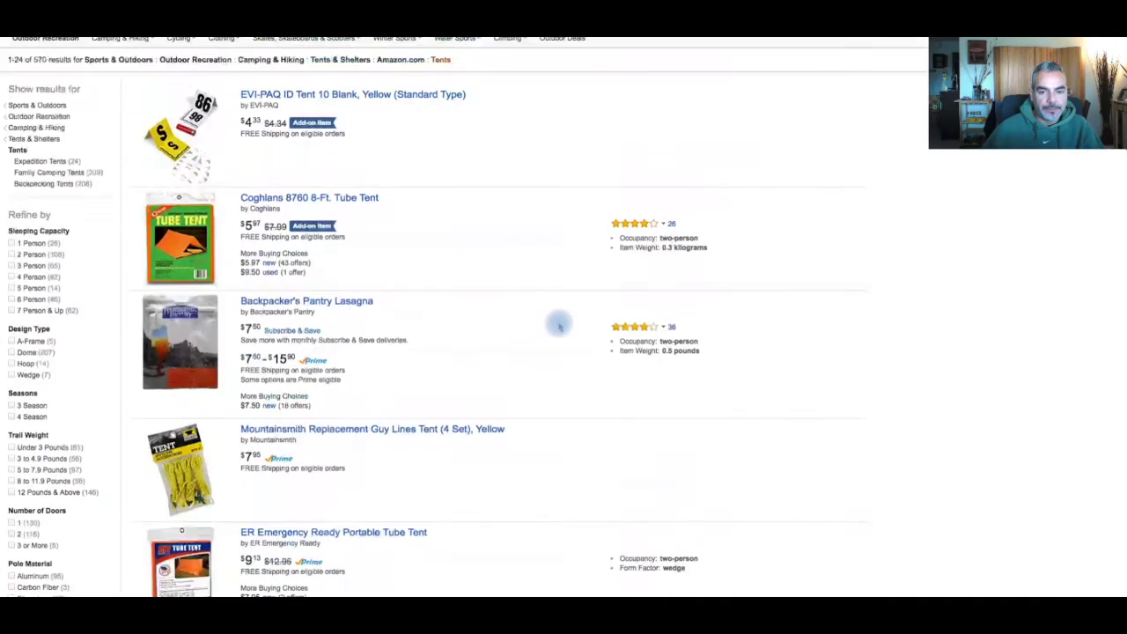
{"action": "scroll", "coordinate": [560, 325], "scroll_direction": "up", "scroll_amount": 2}
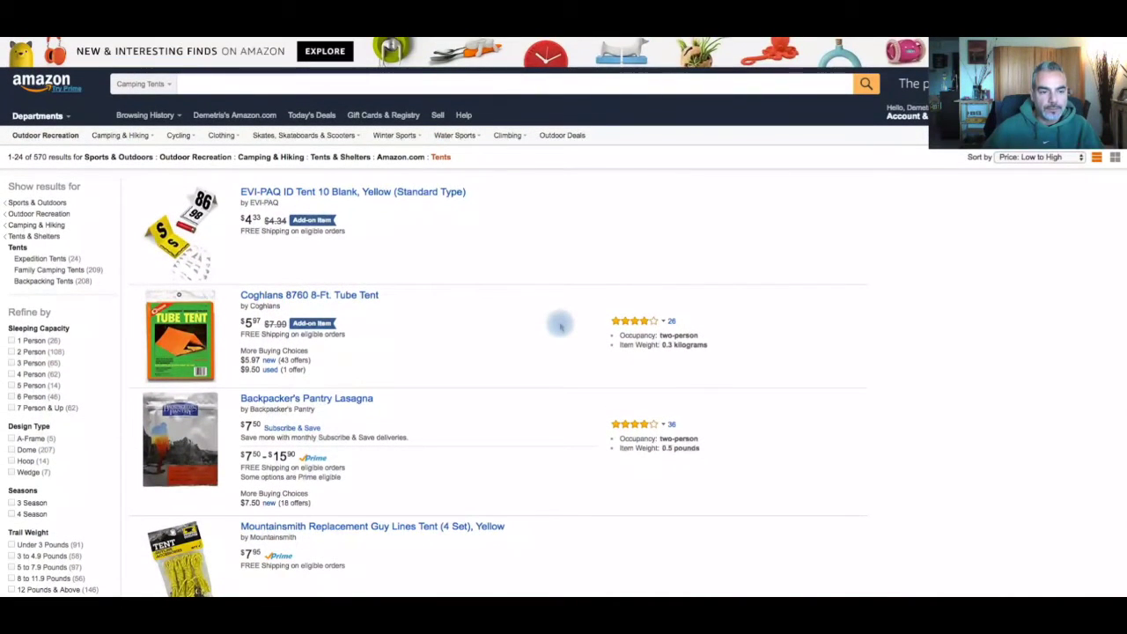
{"action": "scroll", "coordinate": [84, 300], "scroll_direction": "down", "scroll_amount": 3}
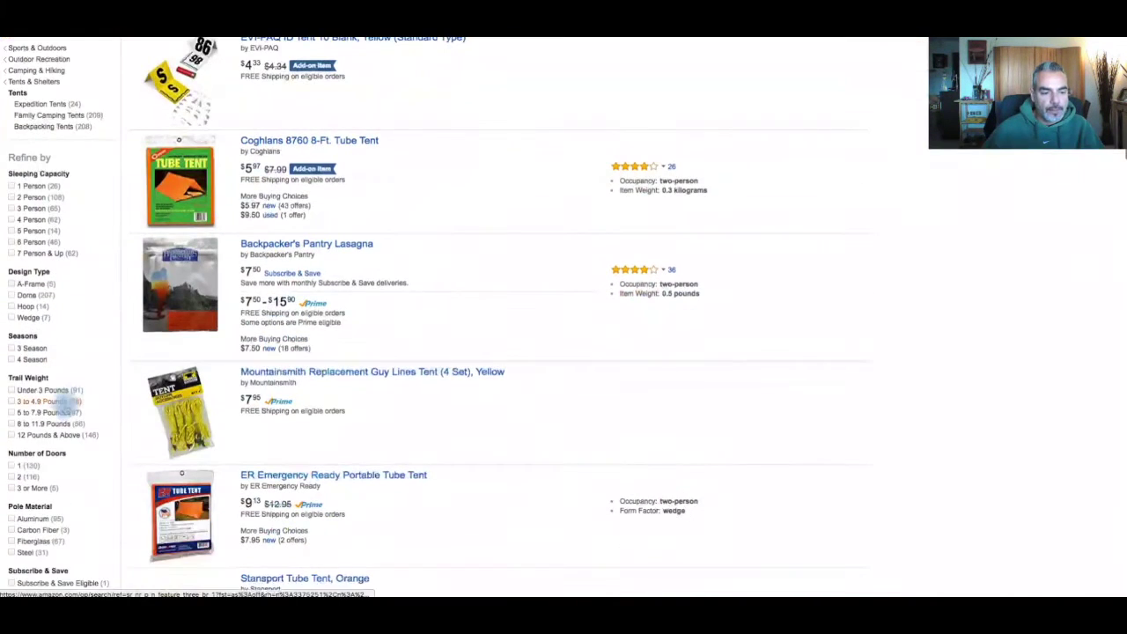
{"action": "scroll", "coordinate": [69, 401], "scroll_direction": "down", "scroll_amount": 2}
{"action": "scroll", "coordinate": [70, 410], "scroll_direction": "down", "scroll_amount": 2}
{"action": "scroll", "coordinate": [48, 483], "scroll_direction": "down", "scroll_amount": 3}
{"action": "scroll", "coordinate": [45, 395], "scroll_direction": "down", "scroll_amount": 2}
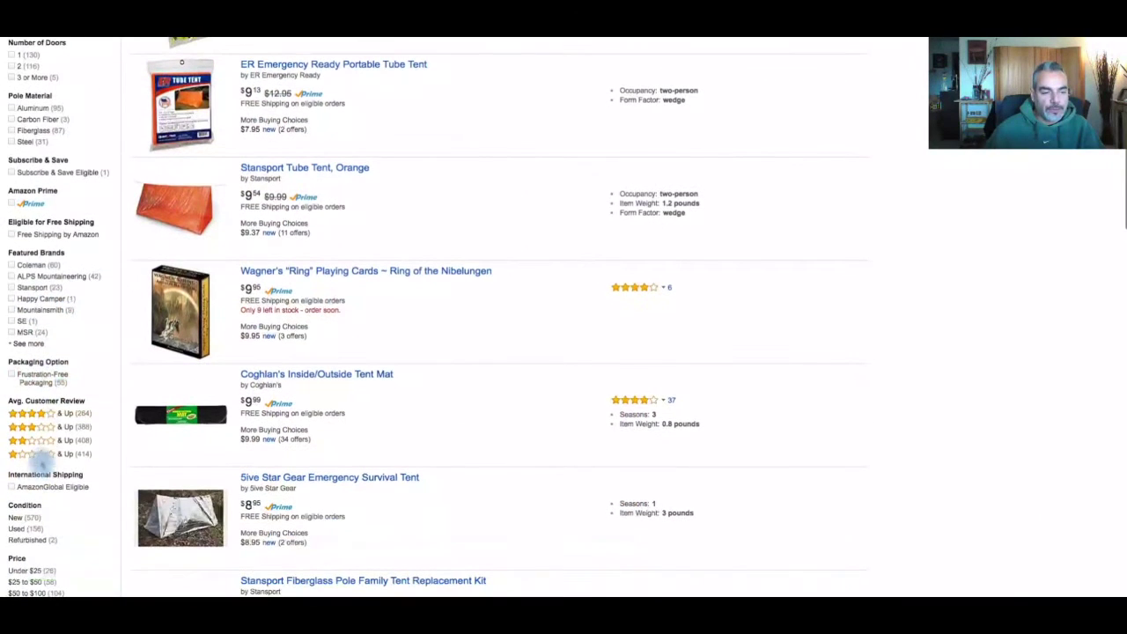
Step: Keep only tents rated 4 Stars & Up, back in Featured order
{"action": "left_click", "coordinate": [48, 413]}
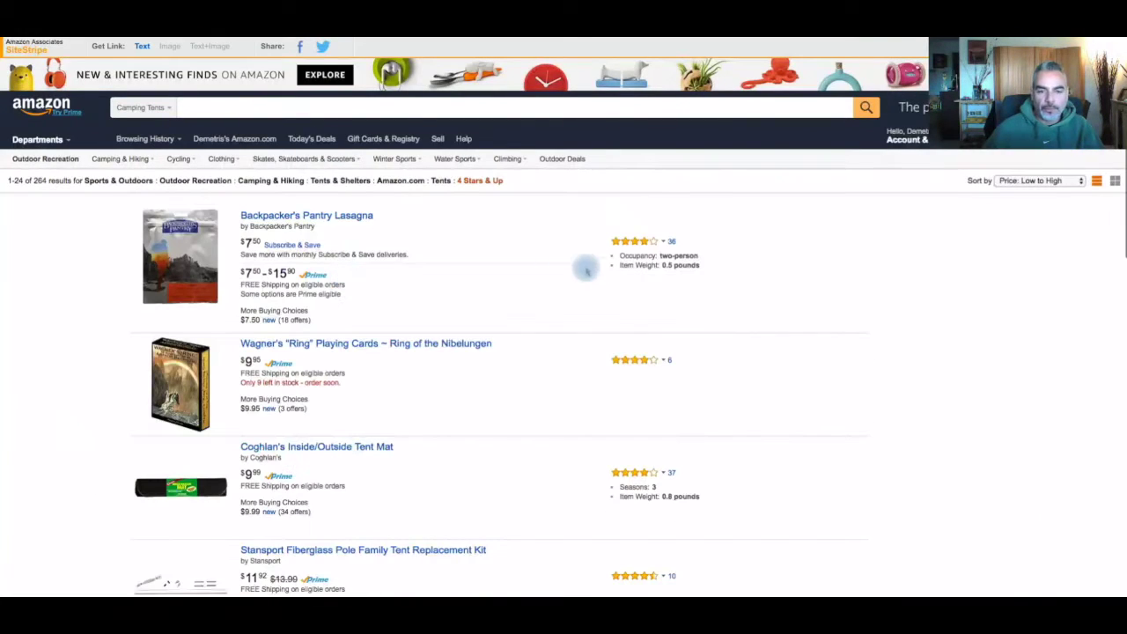
{"action": "left_click", "coordinate": [1056, 181]}
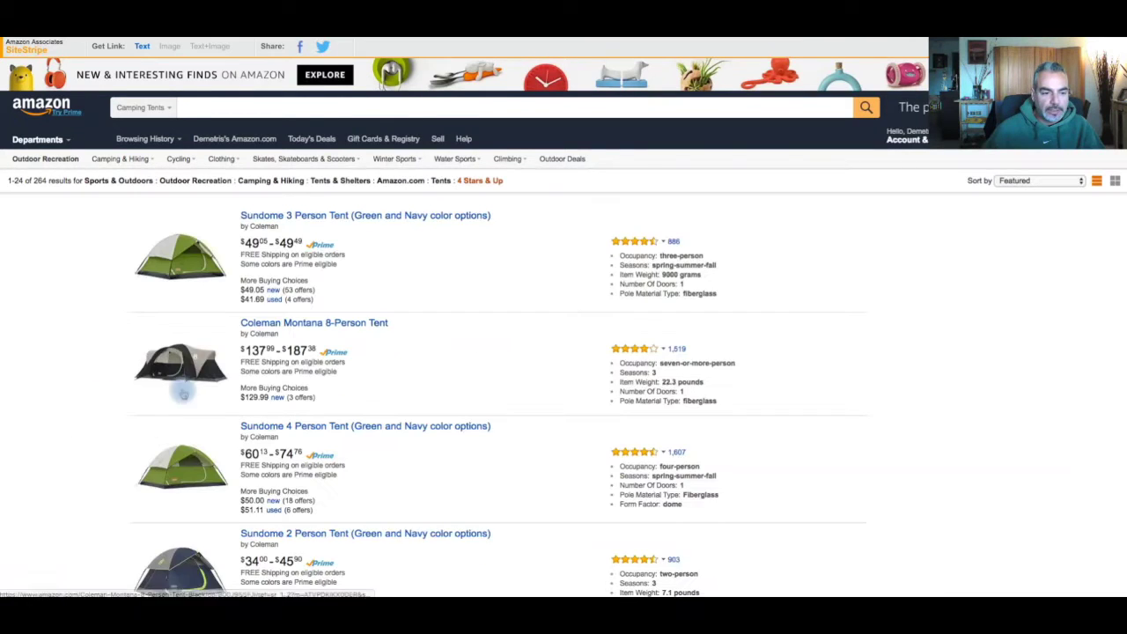
{"action": "scroll", "coordinate": [183, 393], "scroll_direction": "down", "scroll_amount": 1}
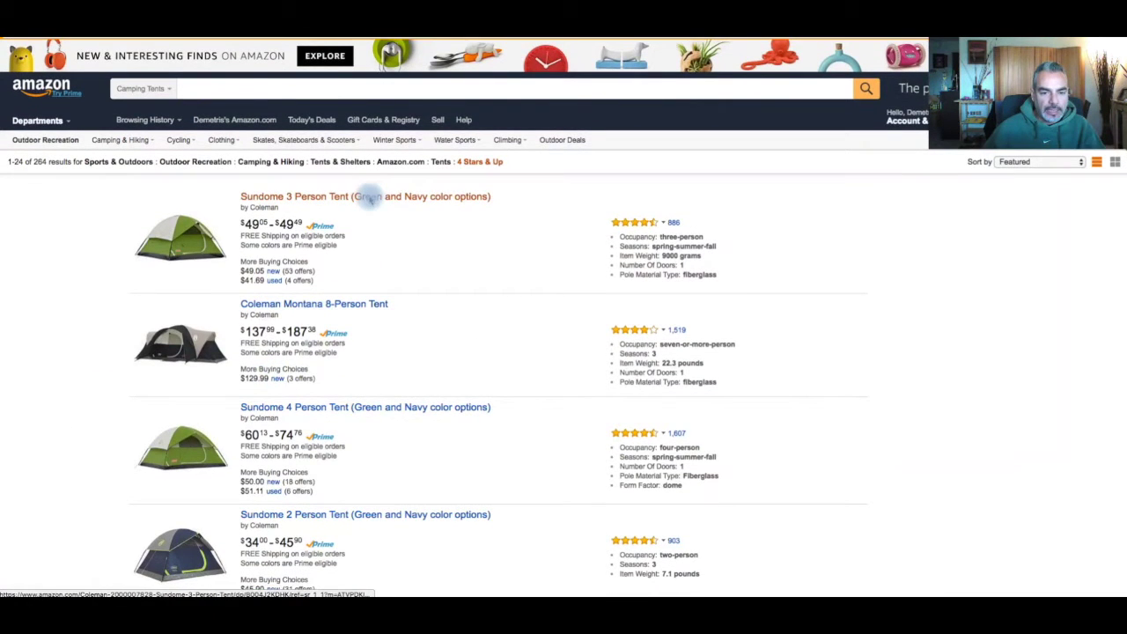
Step: Open the Sundome 3 Person Tent page and reverse-search its photo on Google
{"action": "left_click", "coordinate": [370, 198]}
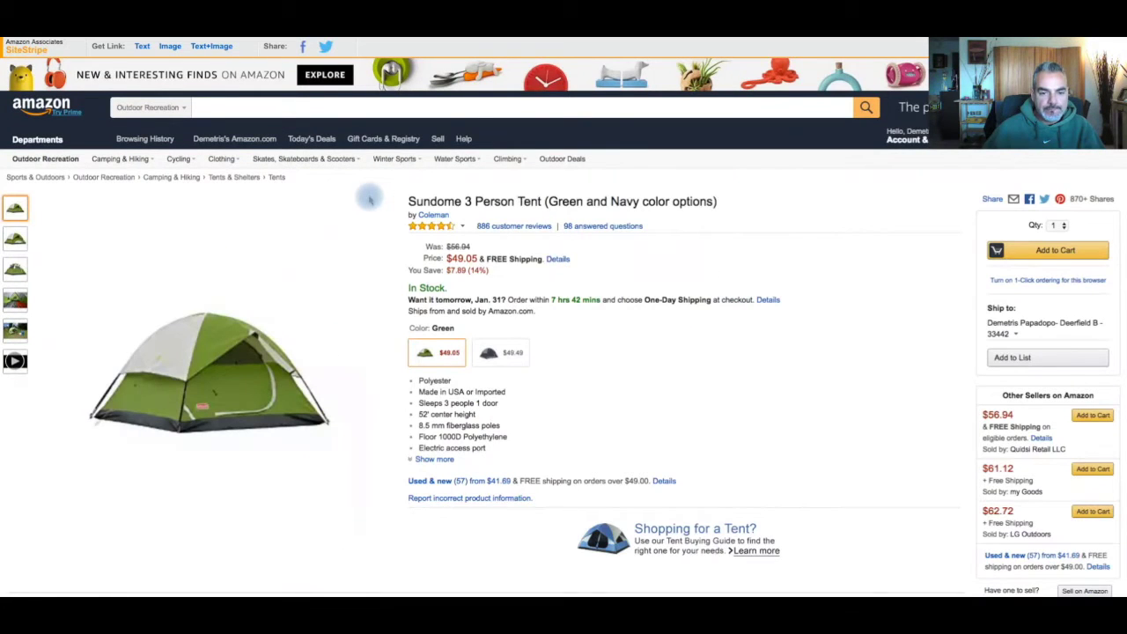
{"action": "scroll", "coordinate": [365, 256], "scroll_direction": "down", "scroll_amount": 1}
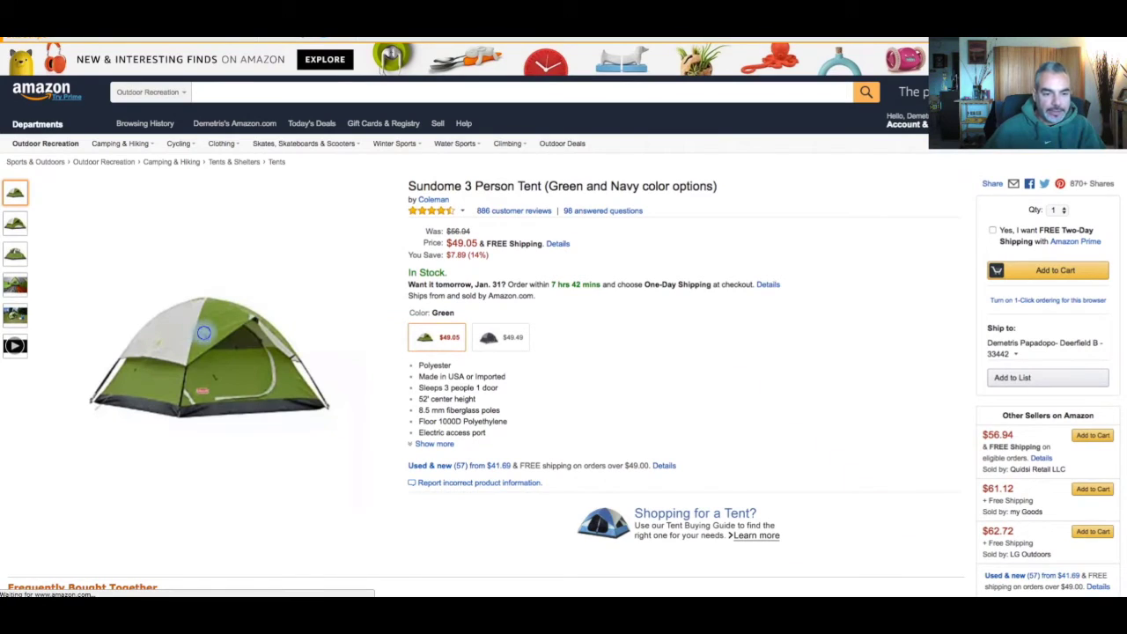
{"action": "right_click", "coordinate": [205, 332]}
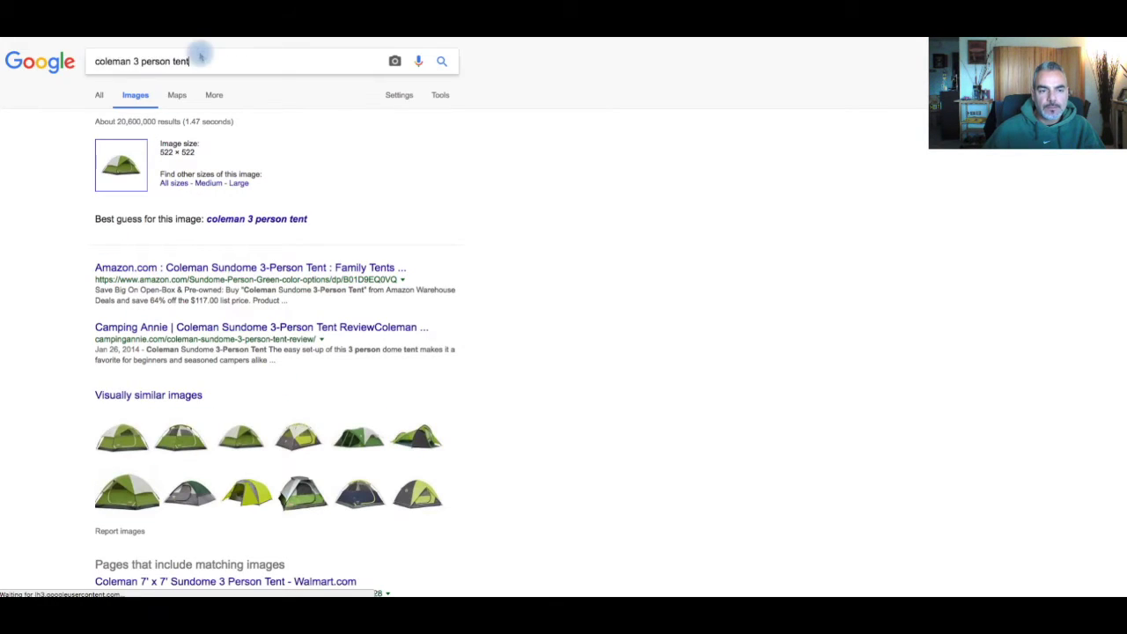
Step: Run the Google search for 'coleman 3 person tent' and browse the All-tab web results
{"action": "left_click", "coordinate": [199, 56]}
{"action": "key", "text": "Return"}
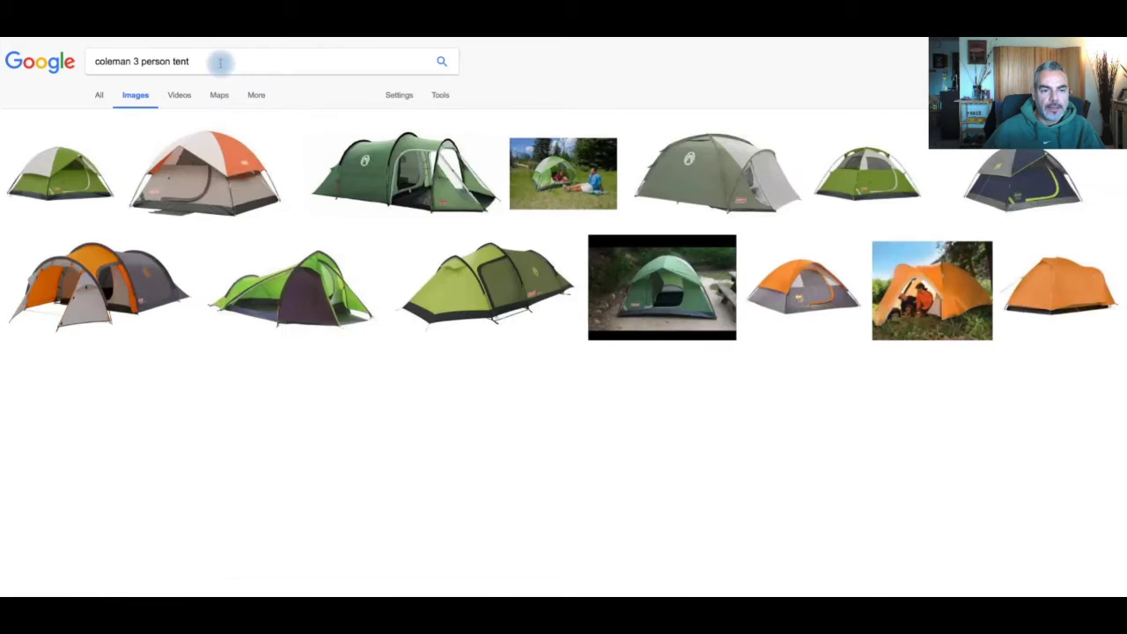
{"action": "left_click_drag", "start_coordinate": [91, 53], "coordinate": [214, 58]}
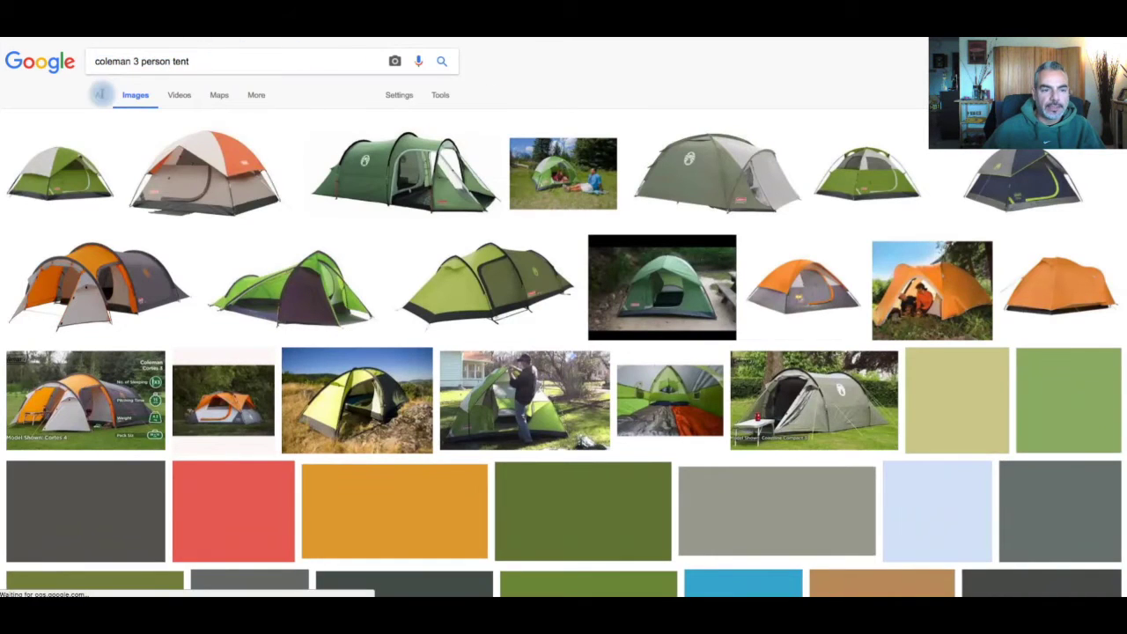
{"action": "left_click", "coordinate": [97, 95]}
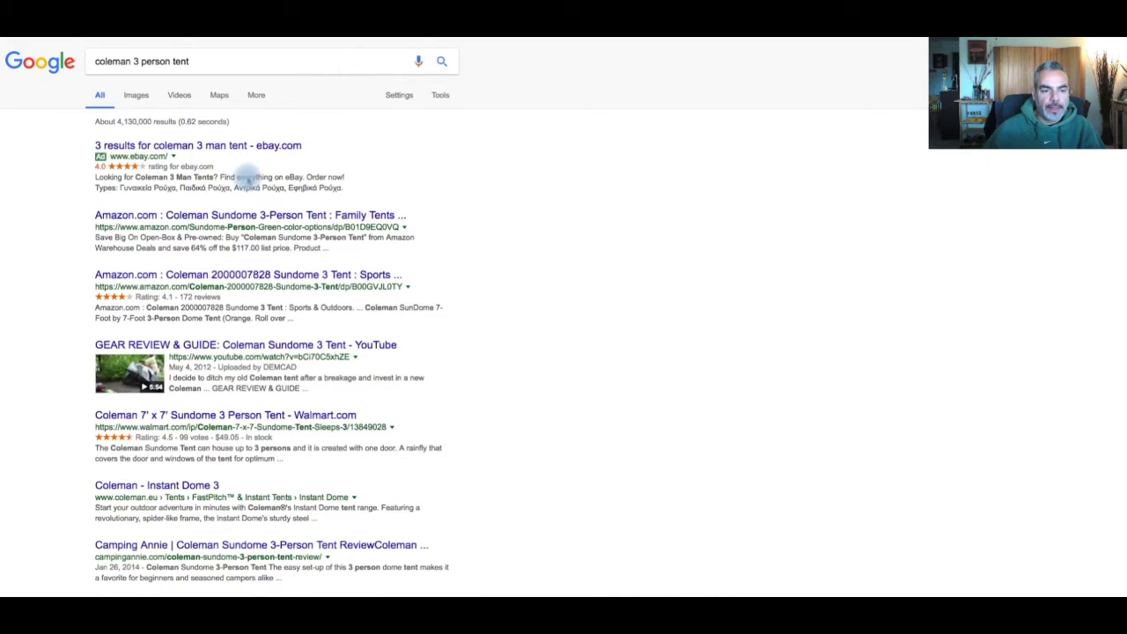
{"action": "scroll", "coordinate": [242, 171], "scroll_direction": "down", "scroll_amount": 1}
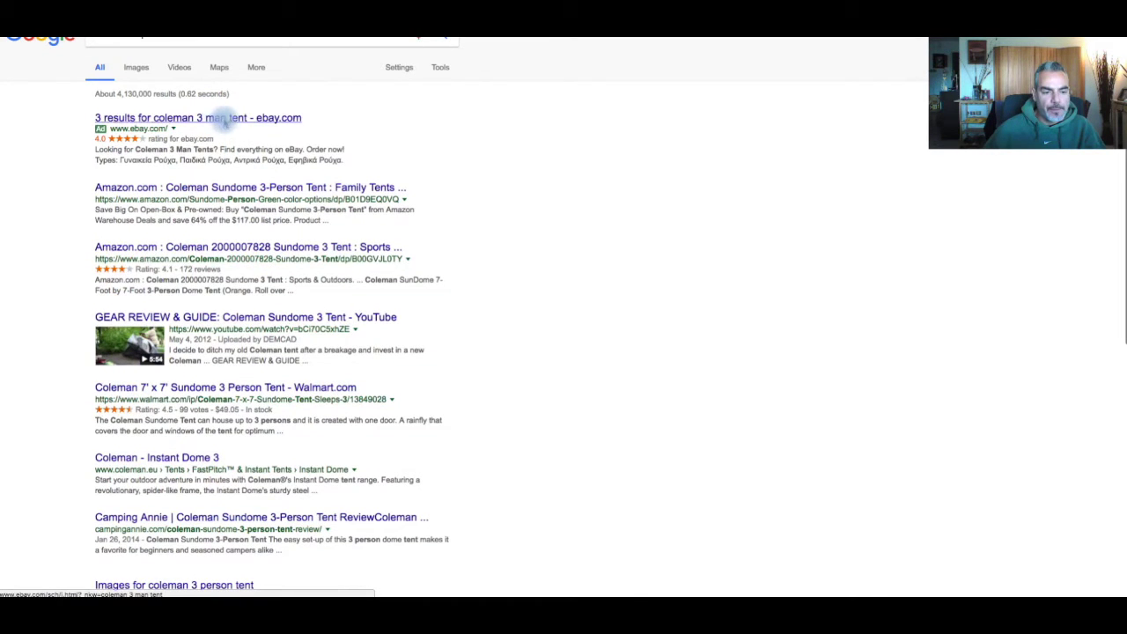
{"action": "scroll", "coordinate": [234, 244], "scroll_direction": "down", "scroll_amount": 2}
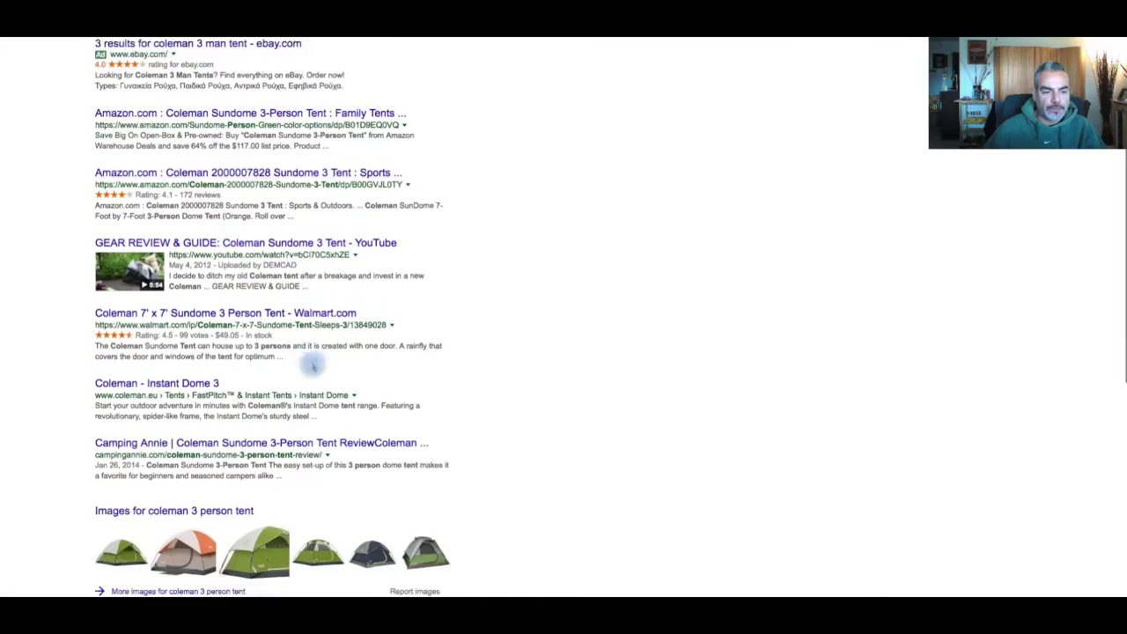
{"action": "scroll", "coordinate": [312, 364], "scroll_direction": "down", "scroll_amount": 3}
{"action": "scroll", "coordinate": [312, 364], "scroll_direction": "down", "scroll_amount": 3}
{"action": "scroll", "coordinate": [312, 364], "scroll_direction": "down", "scroll_amount": 1}
{"action": "scroll", "coordinate": [313, 363], "scroll_direction": "down", "scroll_amount": 3}
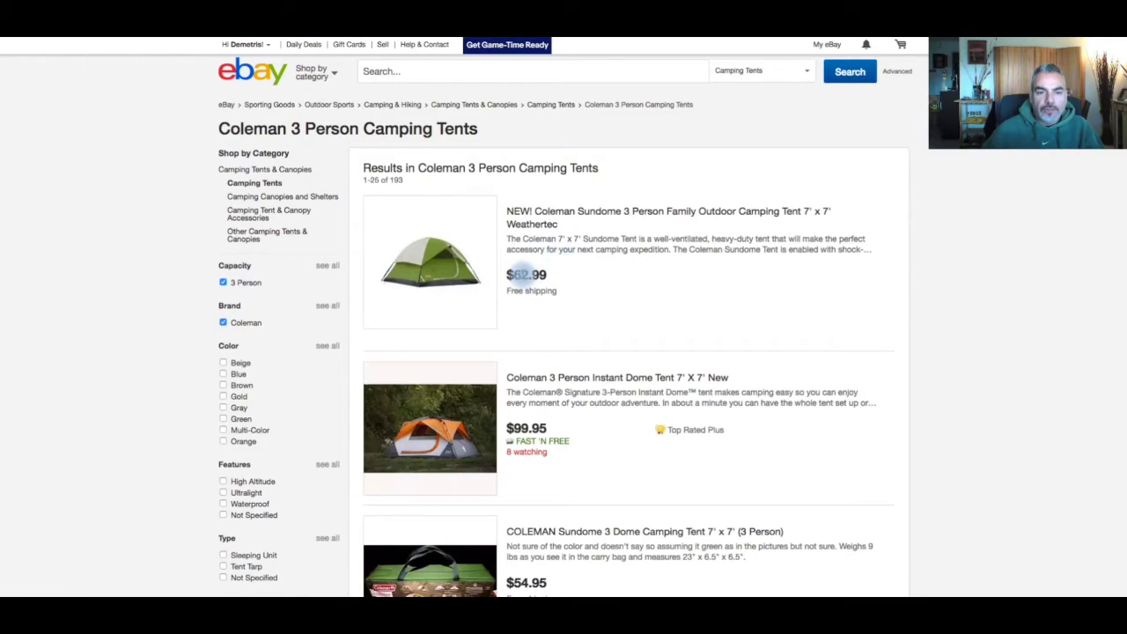
{"action": "scroll", "coordinate": [523, 191], "scroll_direction": "down", "scroll_amount": 1}
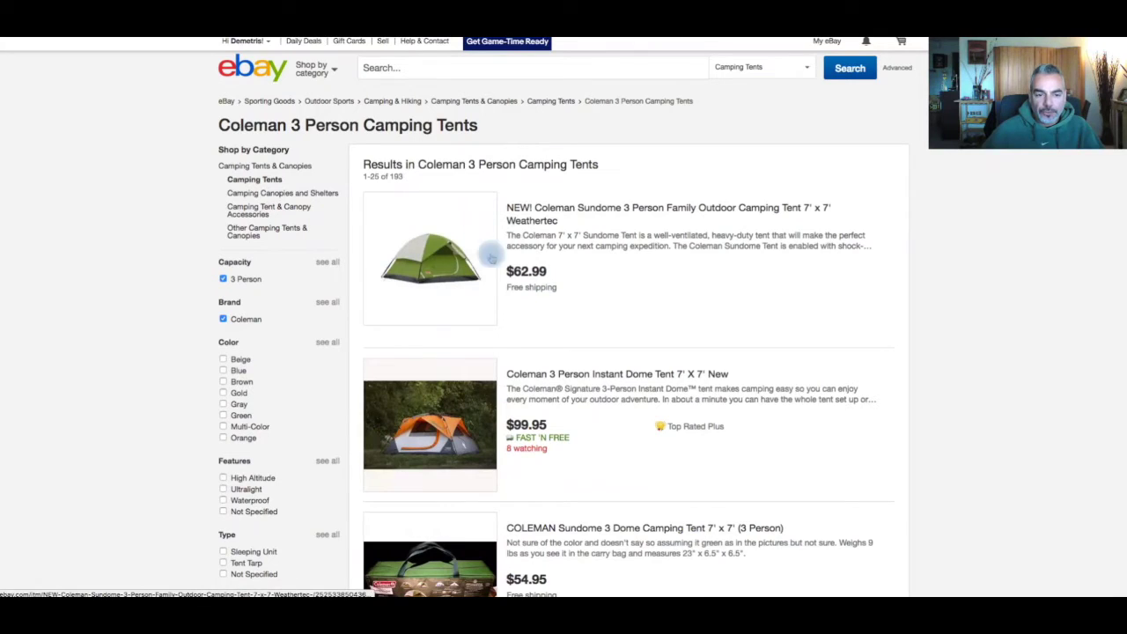
{"action": "left_click", "coordinate": [581, 208]}
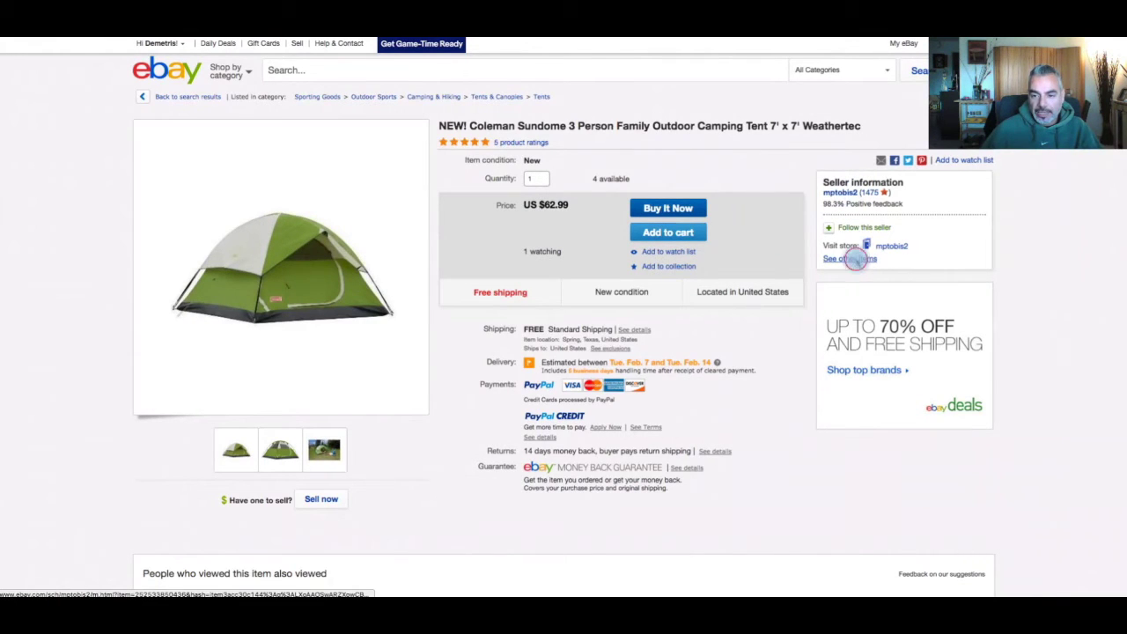
{"action": "left_click", "coordinate": [854, 259]}
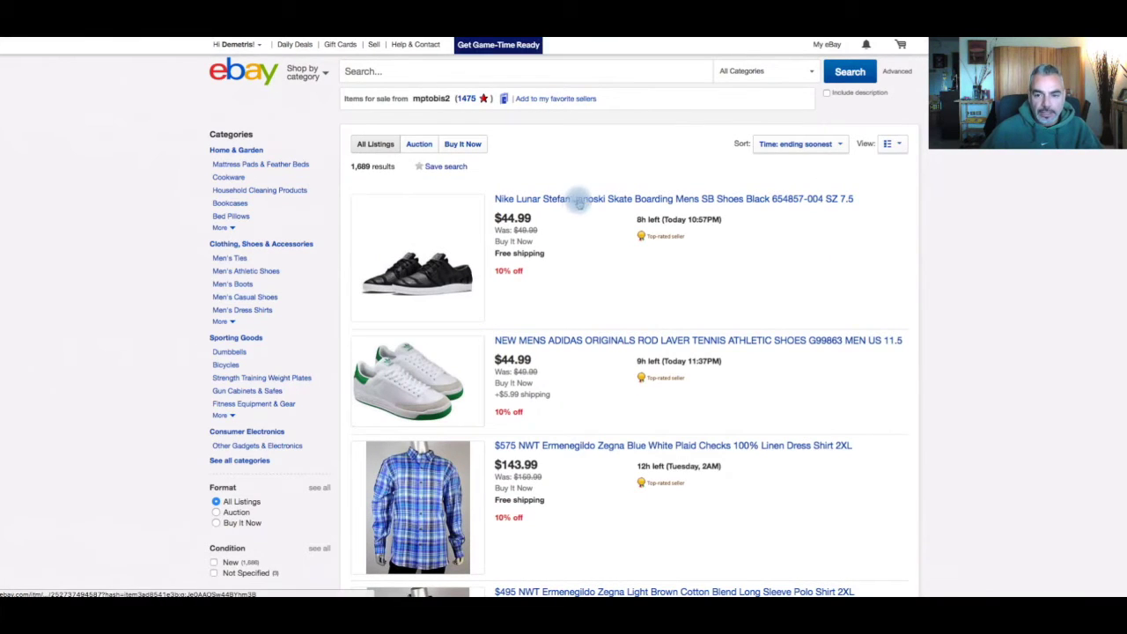
{"action": "scroll", "coordinate": [612, 231], "scroll_direction": "down", "scroll_amount": 2}
{"action": "scroll", "coordinate": [612, 231], "scroll_direction": "down", "scroll_amount": 5}
{"action": "scroll", "coordinate": [607, 229], "scroll_direction": "down", "scroll_amount": 1}
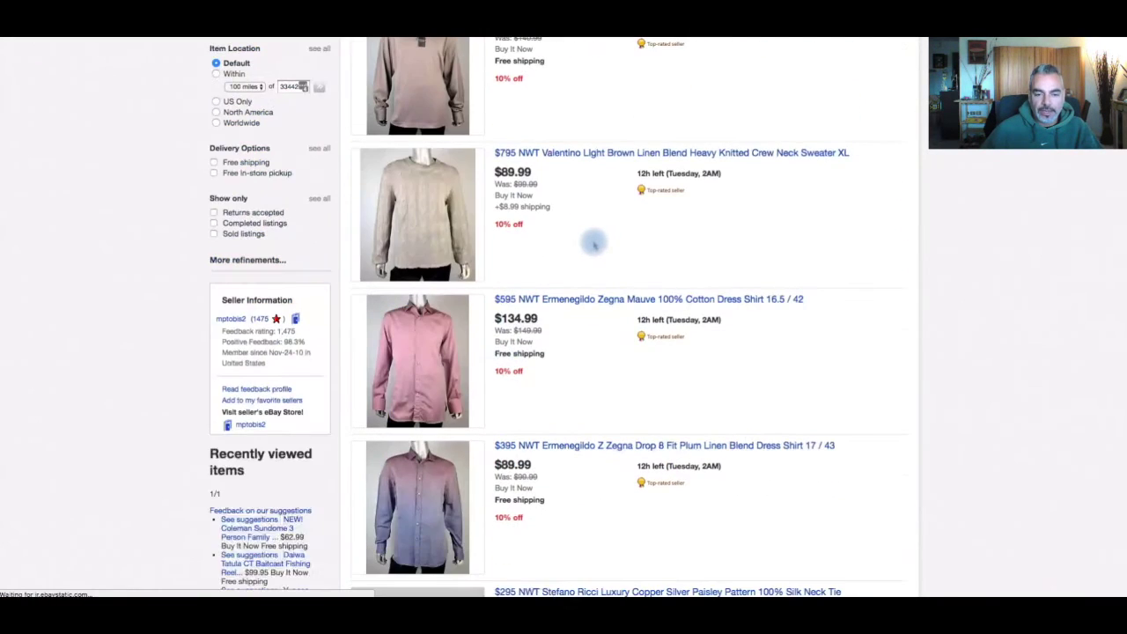
{"action": "scroll", "coordinate": [593, 242], "scroll_direction": "down", "scroll_amount": 3}
{"action": "scroll", "coordinate": [533, 239], "scroll_direction": "down", "scroll_amount": 1}
{"action": "scroll", "coordinate": [533, 239], "scroll_direction": "down", "scroll_amount": 3}
{"action": "scroll", "coordinate": [533, 238], "scroll_direction": "down", "scroll_amount": 10}
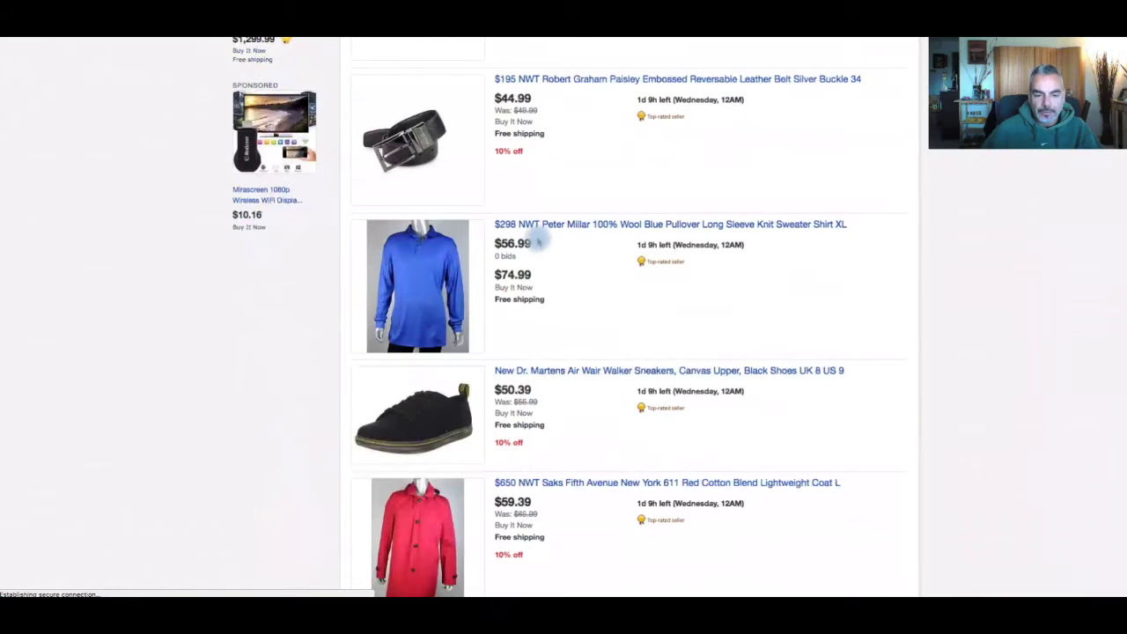
{"action": "scroll", "coordinate": [535, 239], "scroll_direction": "down", "scroll_amount": 3}
{"action": "scroll", "coordinate": [535, 239], "scroll_direction": "up", "scroll_amount": 6}
{"action": "scroll", "coordinate": [537, 239], "scroll_direction": "up", "scroll_amount": 2}
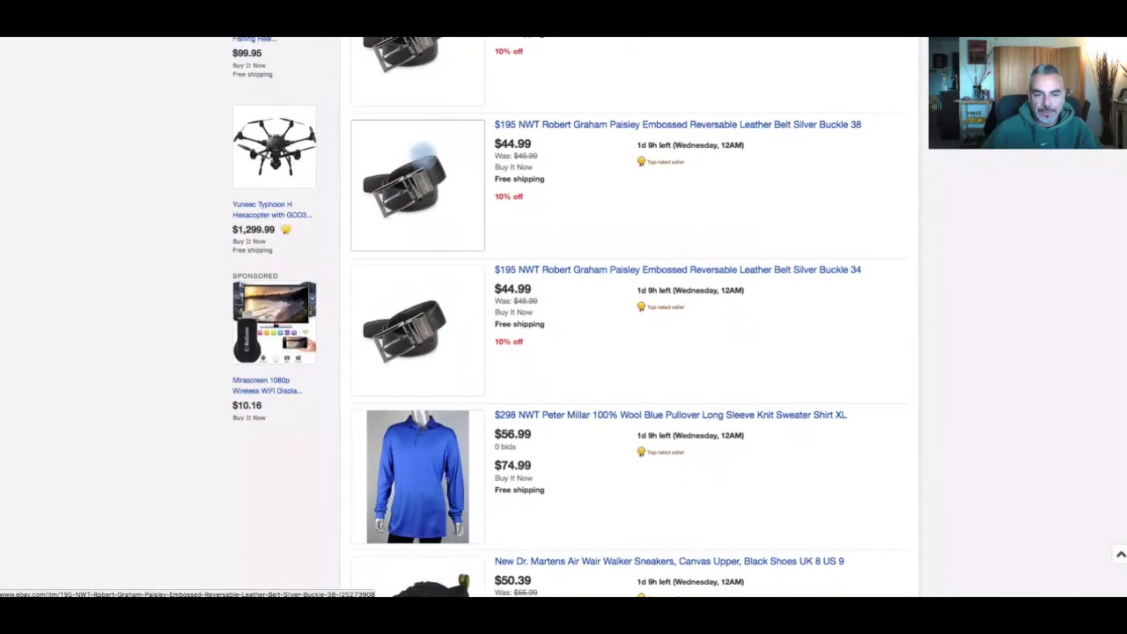
{"action": "scroll", "coordinate": [459, 224], "scroll_direction": "down", "scroll_amount": 2}
{"action": "scroll", "coordinate": [466, 259], "scroll_direction": "down", "scroll_amount": 2}
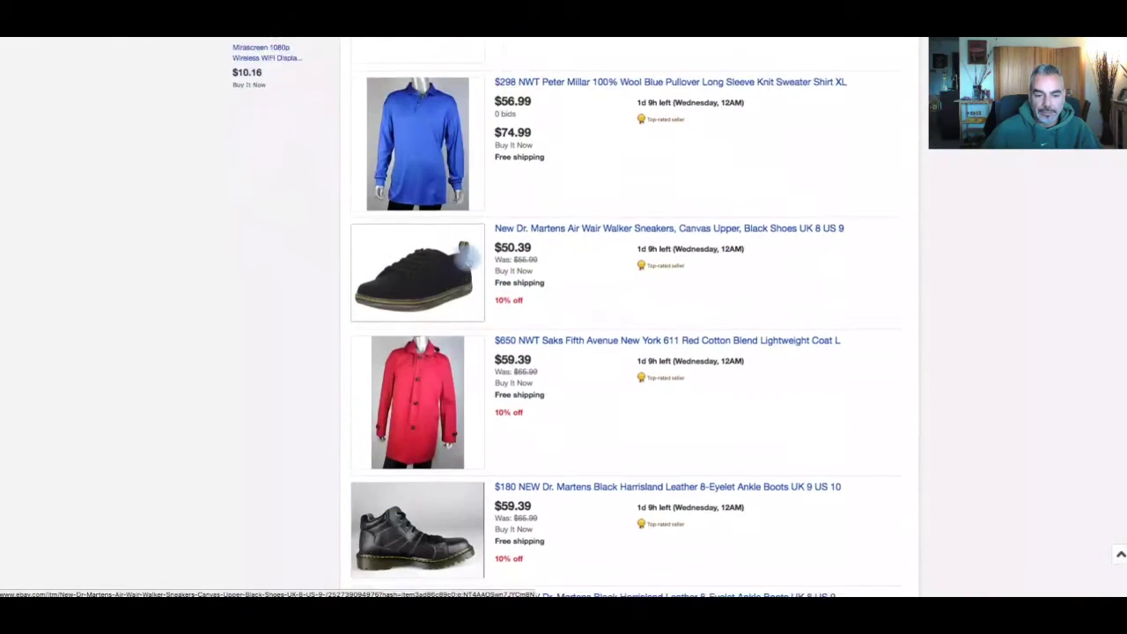
{"action": "scroll", "coordinate": [468, 256], "scroll_direction": "down", "scroll_amount": 3}
{"action": "scroll", "coordinate": [471, 252], "scroll_direction": "down", "scroll_amount": 1}
{"action": "scroll", "coordinate": [470, 259], "scroll_direction": "down", "scroll_amount": 5}
{"action": "scroll", "coordinate": [469, 259], "scroll_direction": "down", "scroll_amount": 10}
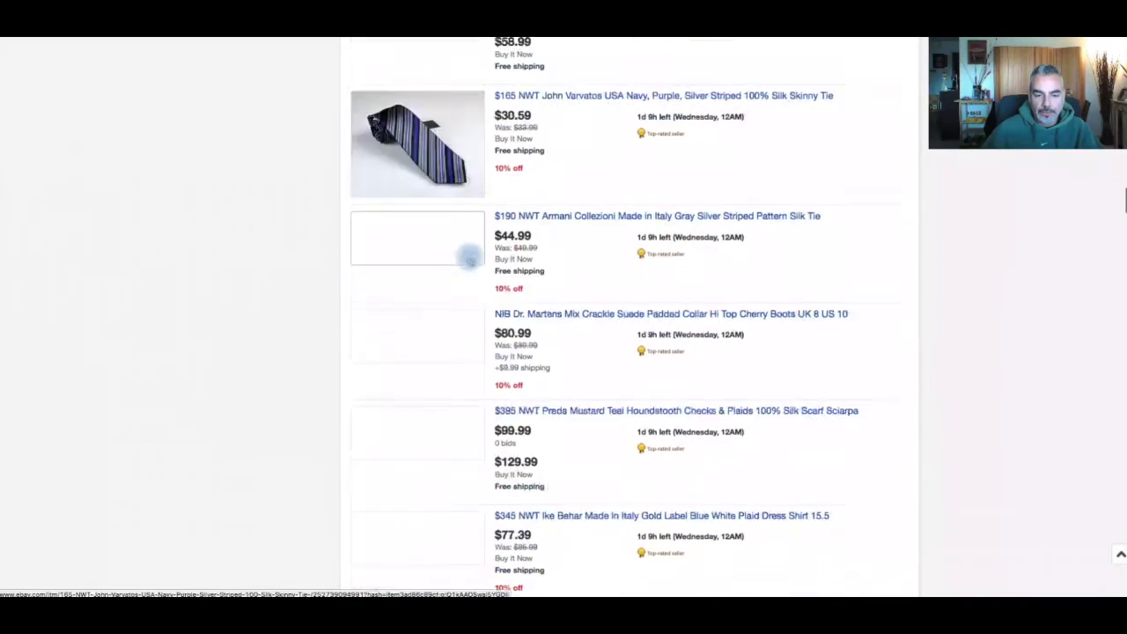
{"action": "scroll", "coordinate": [470, 260], "scroll_direction": "down", "scroll_amount": 5}
{"action": "scroll", "coordinate": [471, 261], "scroll_direction": "up", "scroll_amount": 2}
{"action": "scroll", "coordinate": [471, 261], "scroll_direction": "down", "scroll_amount": 3}
{"action": "scroll", "coordinate": [471, 260], "scroll_direction": "down", "scroll_amount": 5}
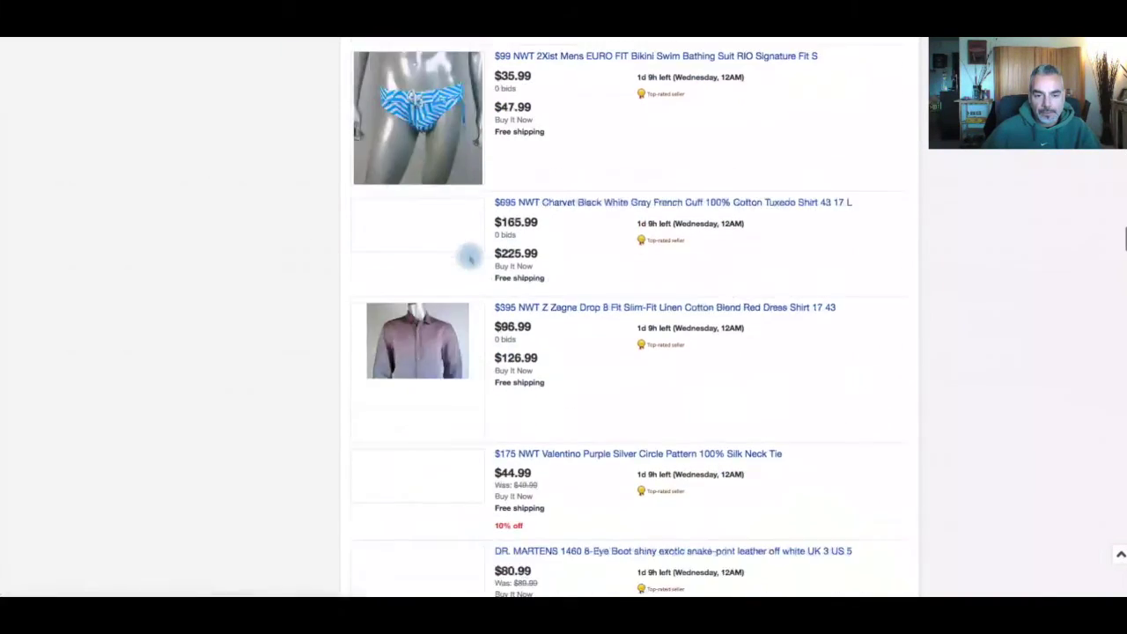
{"action": "scroll", "coordinate": [471, 259], "scroll_direction": "down", "scroll_amount": 2}
{"action": "scroll", "coordinate": [471, 258], "scroll_direction": "down", "scroll_amount": 3}
{"action": "scroll", "coordinate": [471, 259], "scroll_direction": "down", "scroll_amount": 7}
{"action": "scroll", "coordinate": [471, 259], "scroll_direction": "down", "scroll_amount": 4}
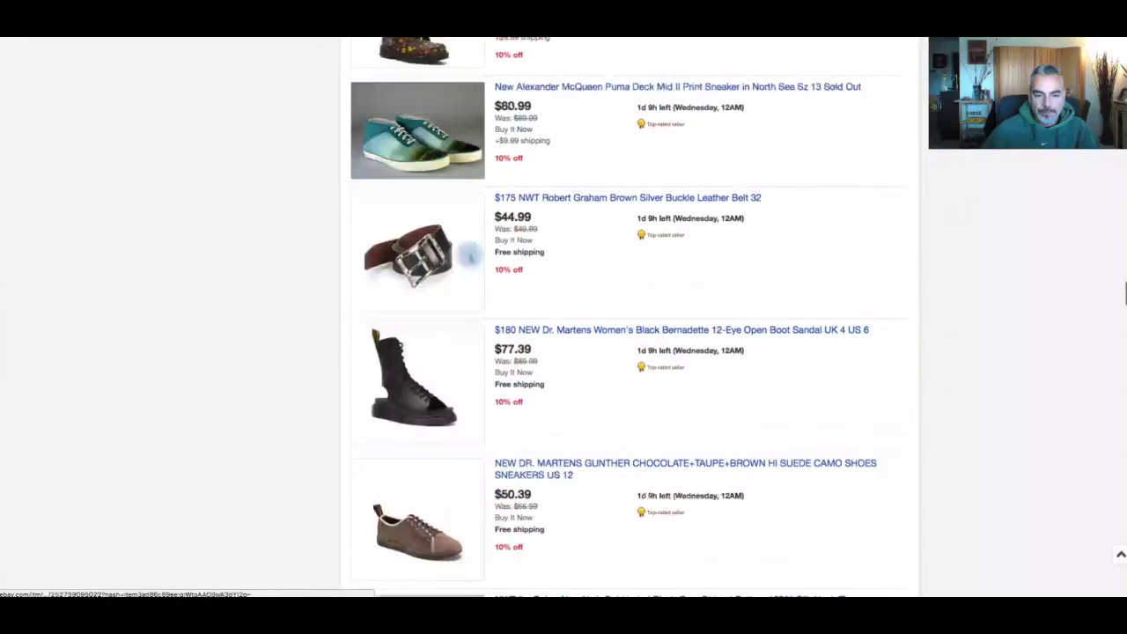
{"action": "scroll", "coordinate": [471, 258], "scroll_direction": "down", "scroll_amount": 1}
{"action": "scroll", "coordinate": [470, 257], "scroll_direction": "up", "scroll_amount": 4}
{"action": "scroll", "coordinate": [353, 260], "scroll_direction": "up", "scroll_amount": 10}
{"action": "scroll", "coordinate": [241, 261], "scroll_direction": "up", "scroll_amount": 10}
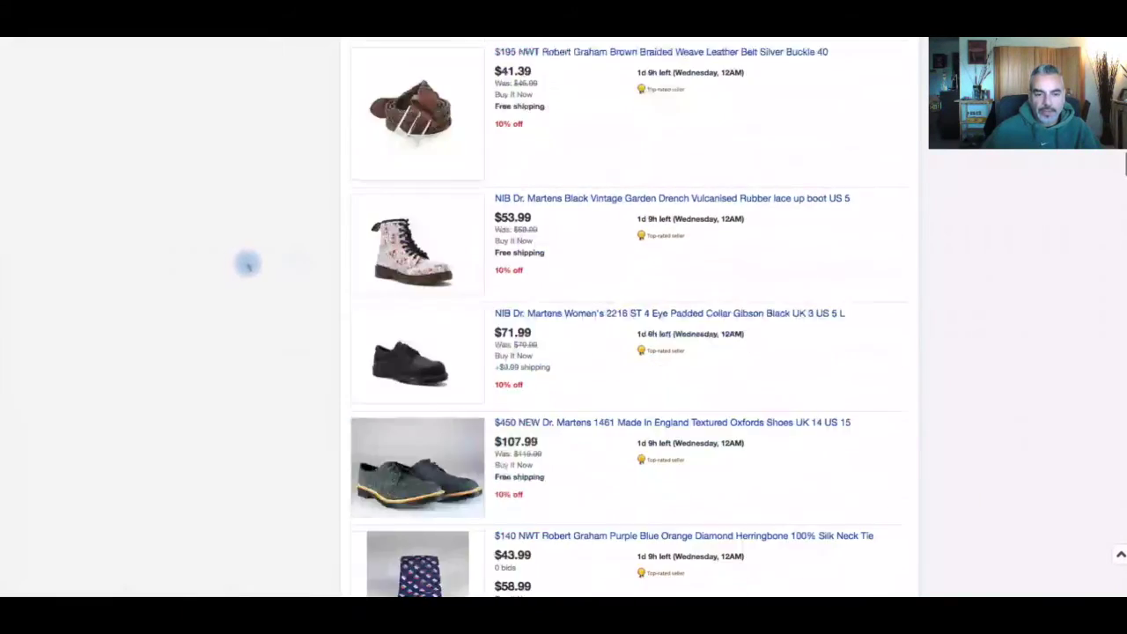
{"action": "scroll", "coordinate": [249, 260], "scroll_direction": "up", "scroll_amount": 10}
{"action": "scroll", "coordinate": [242, 278], "scroll_direction": "up", "scroll_amount": 5}
{"action": "scroll", "coordinate": [236, 287], "scroll_direction": "up", "scroll_amount": 2}
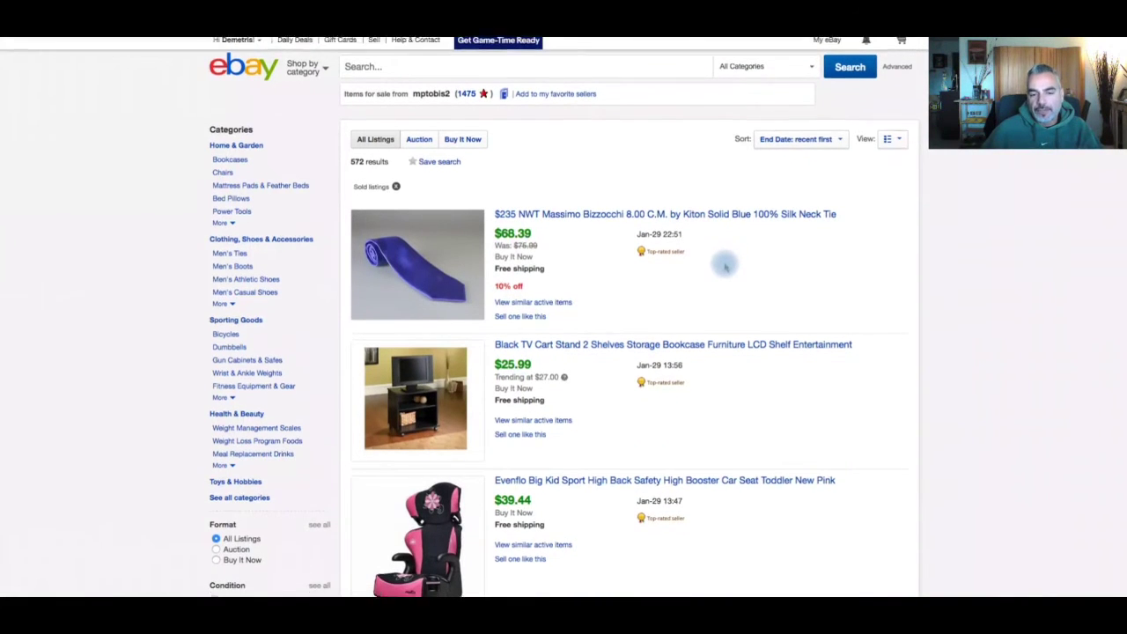
{"action": "scroll", "coordinate": [726, 264], "scroll_direction": "down", "scroll_amount": 1}
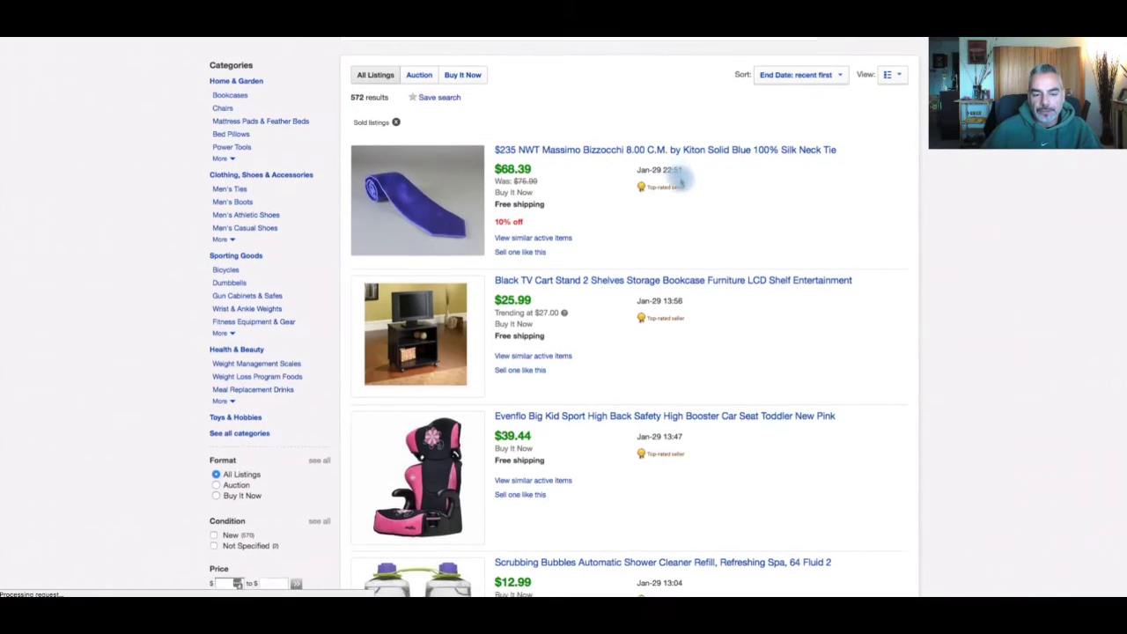
{"action": "scroll", "coordinate": [678, 172], "scroll_direction": "down", "scroll_amount": 1}
{"action": "scroll", "coordinate": [678, 184], "scroll_direction": "down", "scroll_amount": 2}
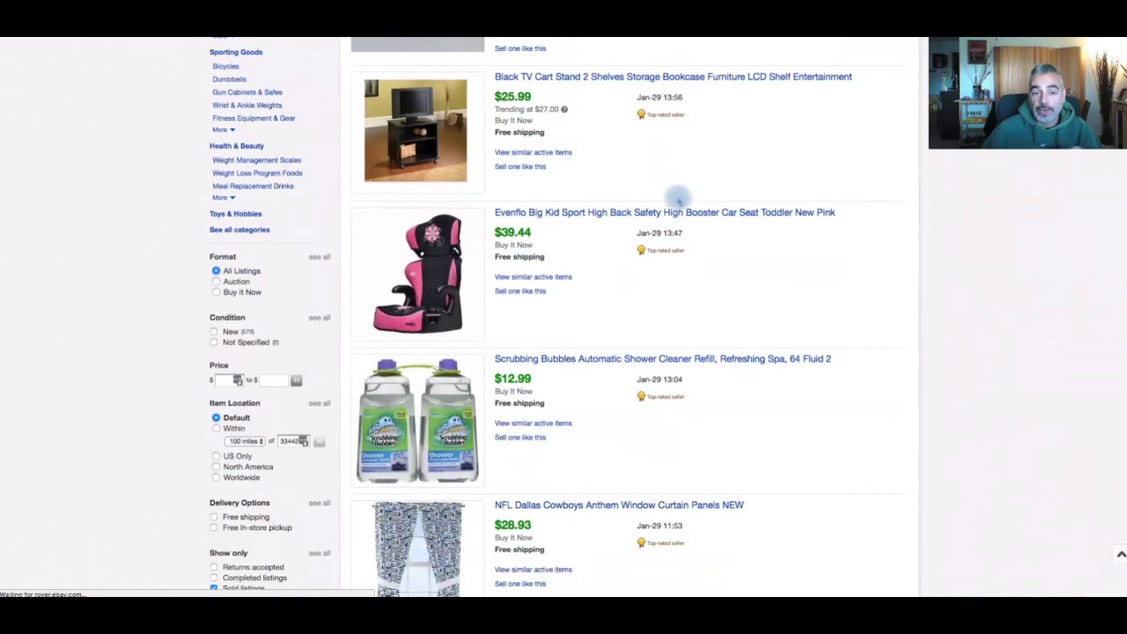
{"action": "scroll", "coordinate": [678, 199], "scroll_direction": "up", "scroll_amount": 1}
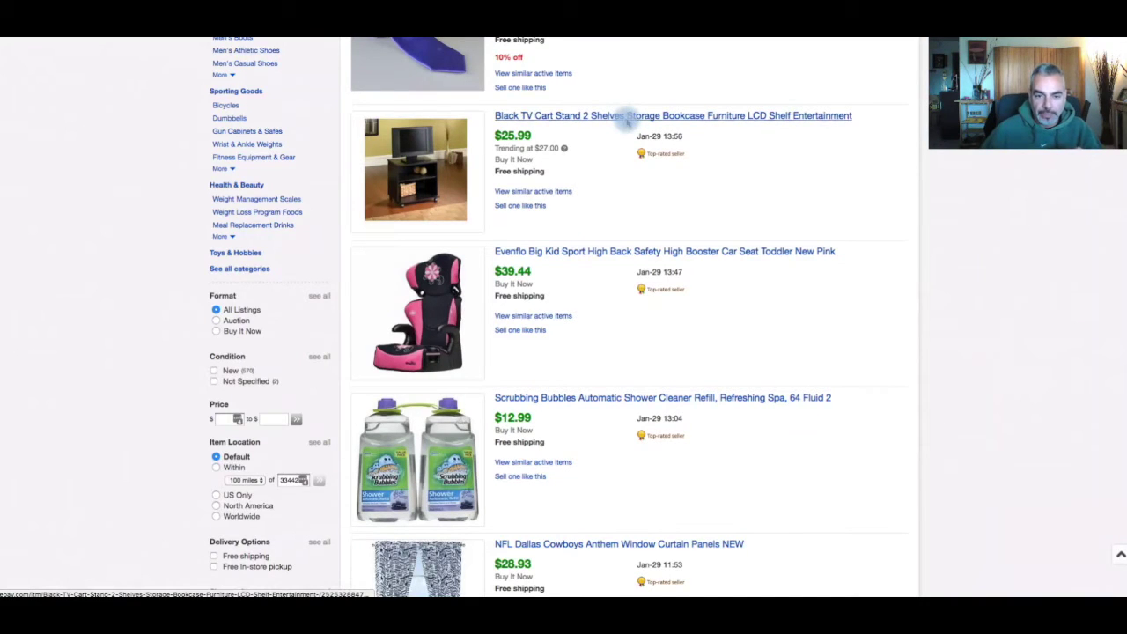
{"action": "scroll", "coordinate": [625, 126], "scroll_direction": "down", "scroll_amount": 2}
{"action": "scroll", "coordinate": [626, 128], "scroll_direction": "down", "scroll_amount": 1}
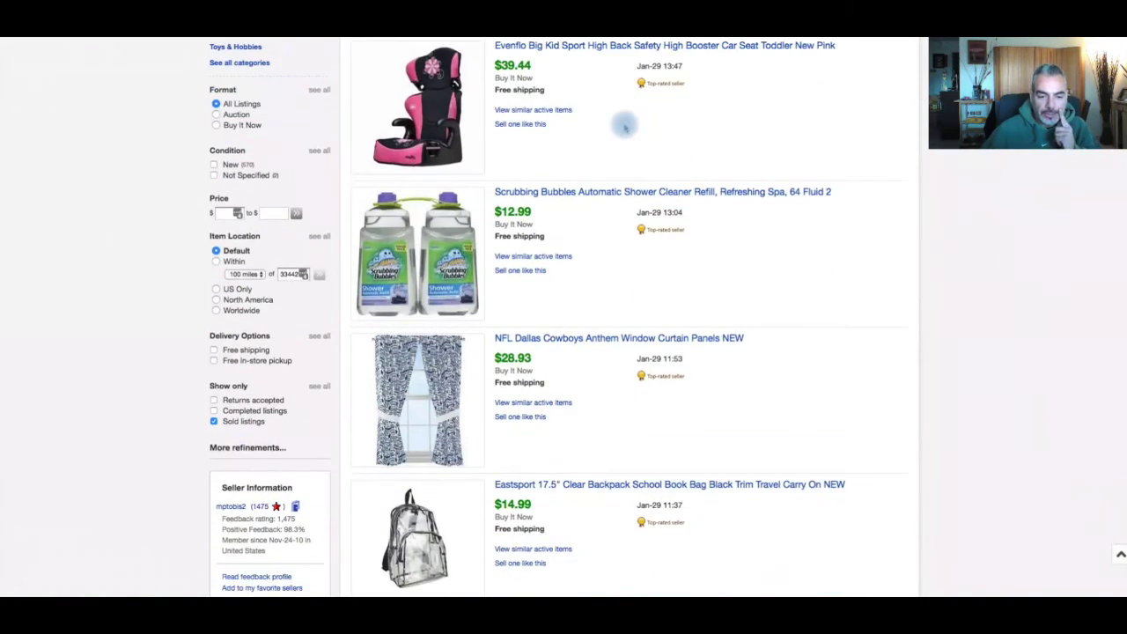
{"action": "scroll", "coordinate": [625, 126], "scroll_direction": "down", "scroll_amount": 2}
{"action": "scroll", "coordinate": [624, 131], "scroll_direction": "down", "scroll_amount": 2}
{"action": "scroll", "coordinate": [639, 197], "scroll_direction": "down", "scroll_amount": 2}
{"action": "scroll", "coordinate": [639, 191], "scroll_direction": "down", "scroll_amount": 4}
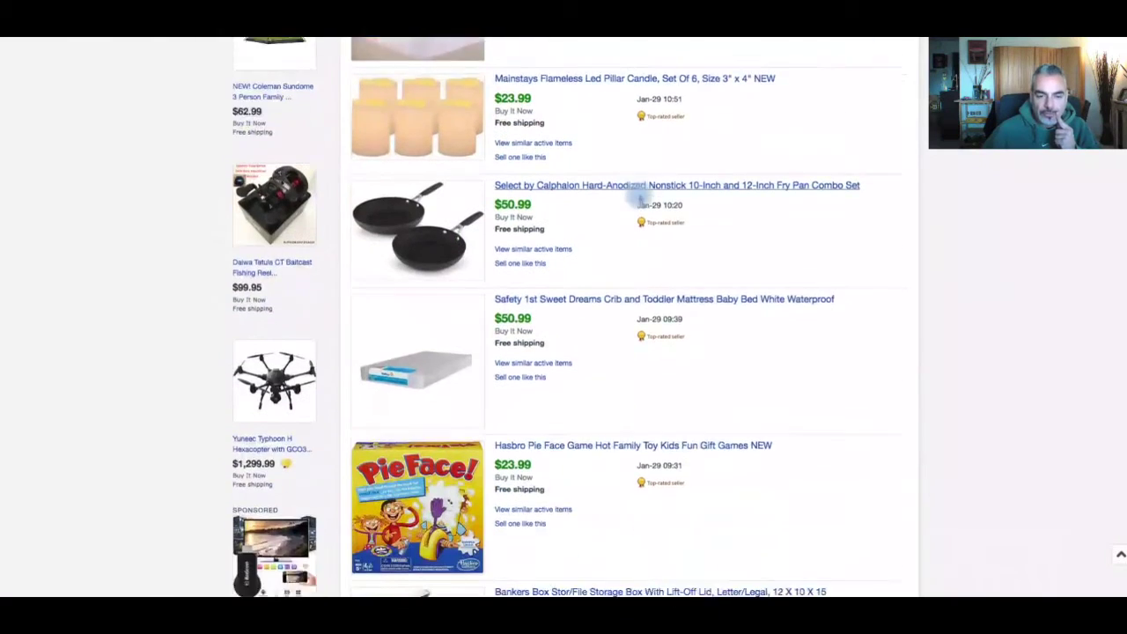
{"action": "scroll", "coordinate": [639, 196], "scroll_direction": "down", "scroll_amount": 2}
{"action": "scroll", "coordinate": [639, 196], "scroll_direction": "down", "scroll_amount": 3}
{"action": "scroll", "coordinate": [639, 197], "scroll_direction": "down", "scroll_amount": 3}
{"action": "scroll", "coordinate": [639, 197], "scroll_direction": "down", "scroll_amount": 5}
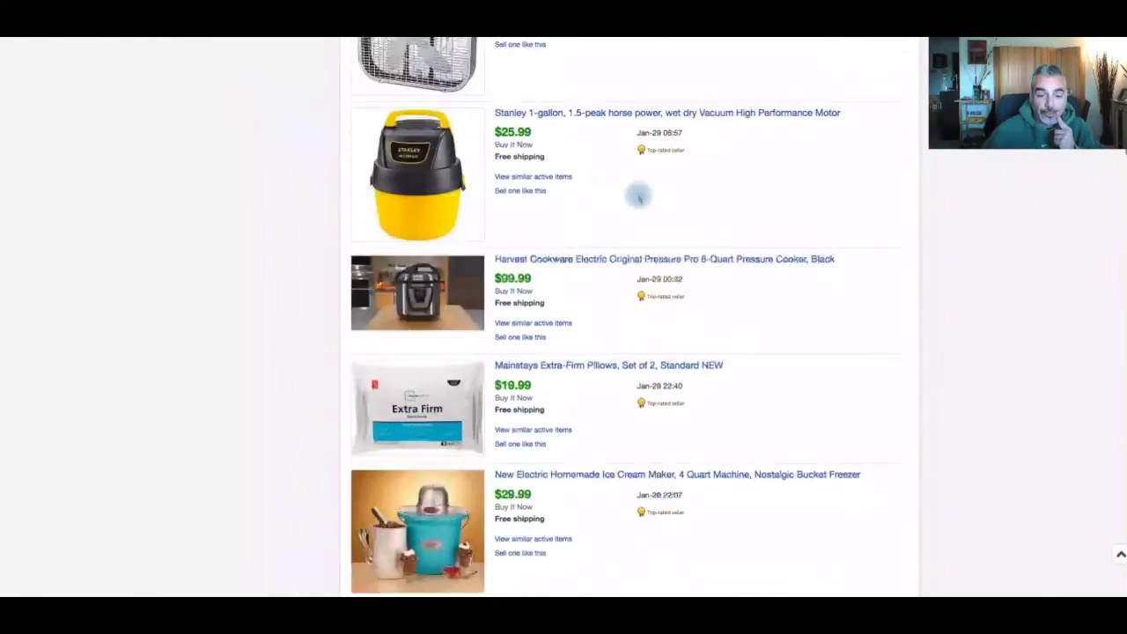
{"action": "scroll", "coordinate": [639, 196], "scroll_direction": "down", "scroll_amount": 2}
{"action": "scroll", "coordinate": [640, 196], "scroll_direction": "down", "scroll_amount": 2}
{"action": "scroll", "coordinate": [639, 197], "scroll_direction": "down", "scroll_amount": 1}
{"action": "scroll", "coordinate": [639, 196], "scroll_direction": "down", "scroll_amount": 7}
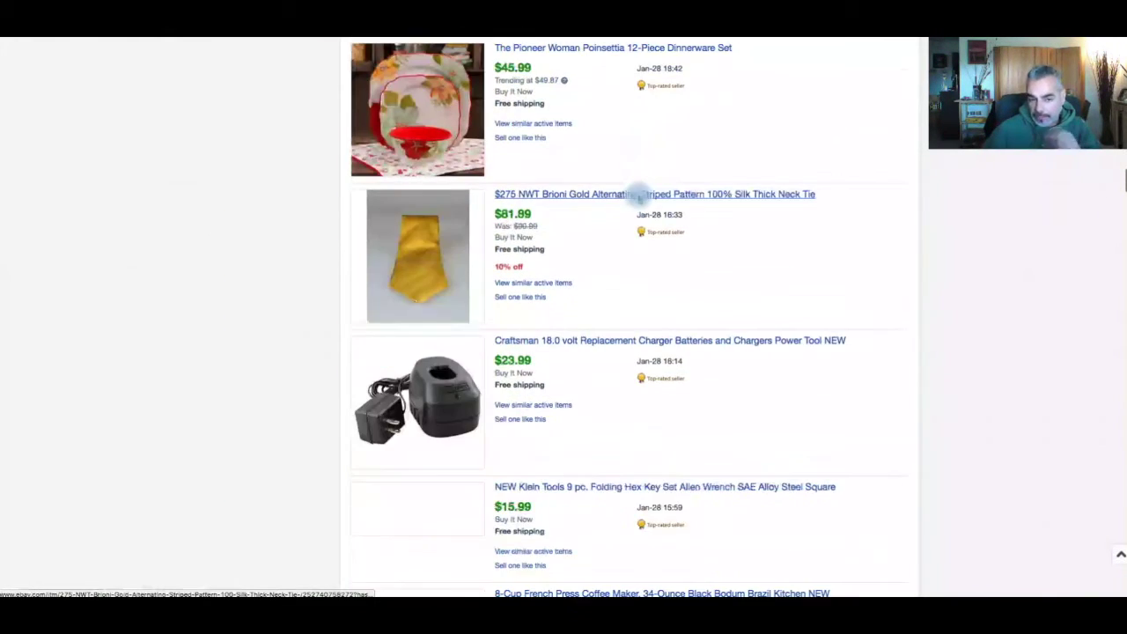
{"action": "scroll", "coordinate": [639, 196], "scroll_direction": "down", "scroll_amount": 1}
{"action": "scroll", "coordinate": [639, 196], "scroll_direction": "down", "scroll_amount": 2}
{"action": "scroll", "coordinate": [639, 196], "scroll_direction": "down", "scroll_amount": 4}
{"action": "scroll", "coordinate": [639, 198], "scroll_direction": "down", "scroll_amount": 5}
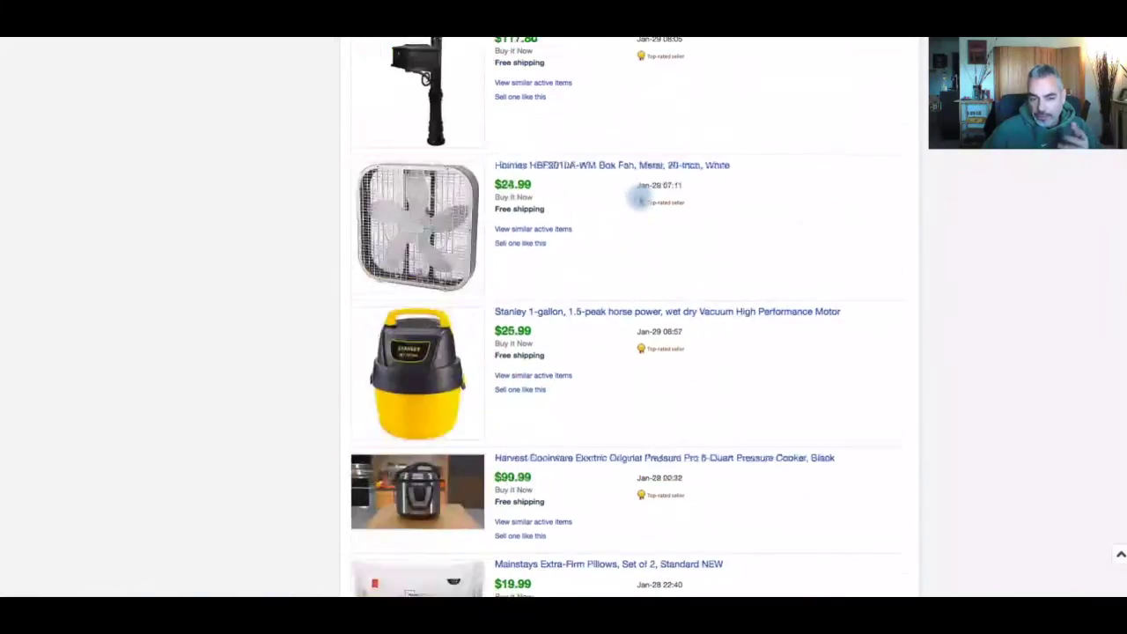
{"action": "scroll", "coordinate": [639, 201], "scroll_direction": "up", "scroll_amount": 10}
{"action": "scroll", "coordinate": [639, 199], "scroll_direction": "up", "scroll_amount": 3}
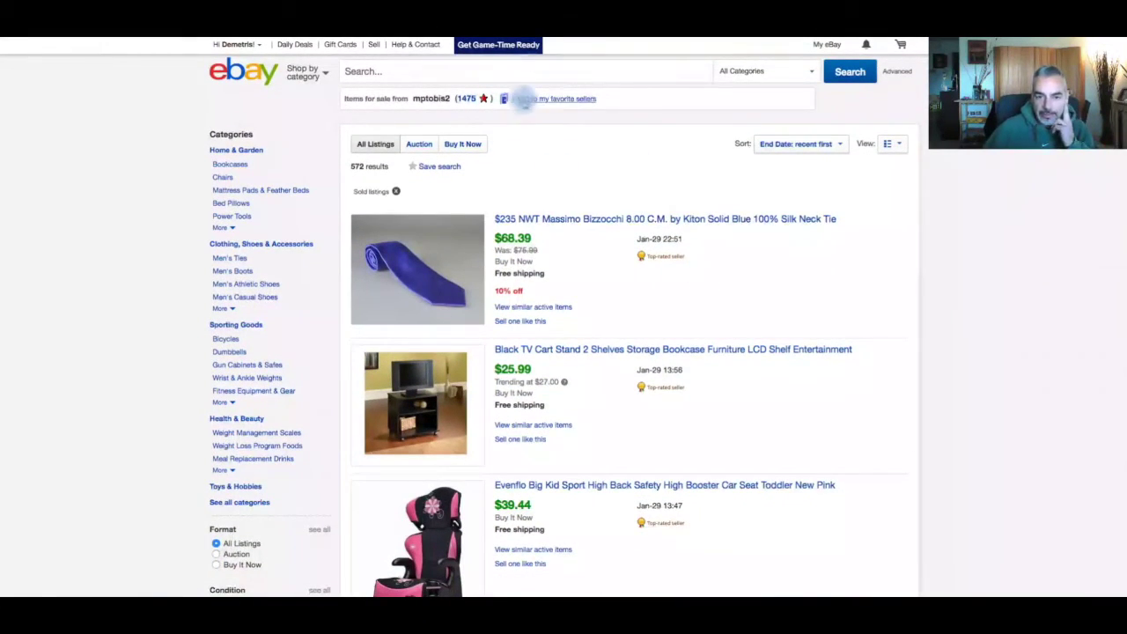
{"action": "left_click", "coordinate": [525, 100]}
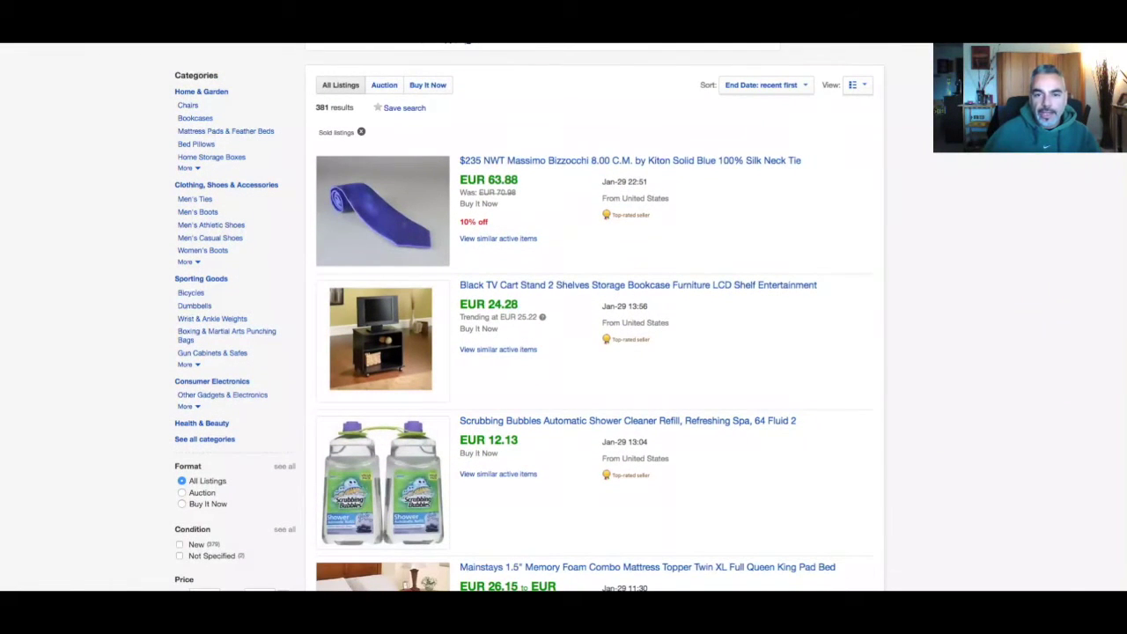
Step: Open a new tab, then open the Black TV Cart Stand sold listing
{"action": "key", "text": "ctrl+t"}
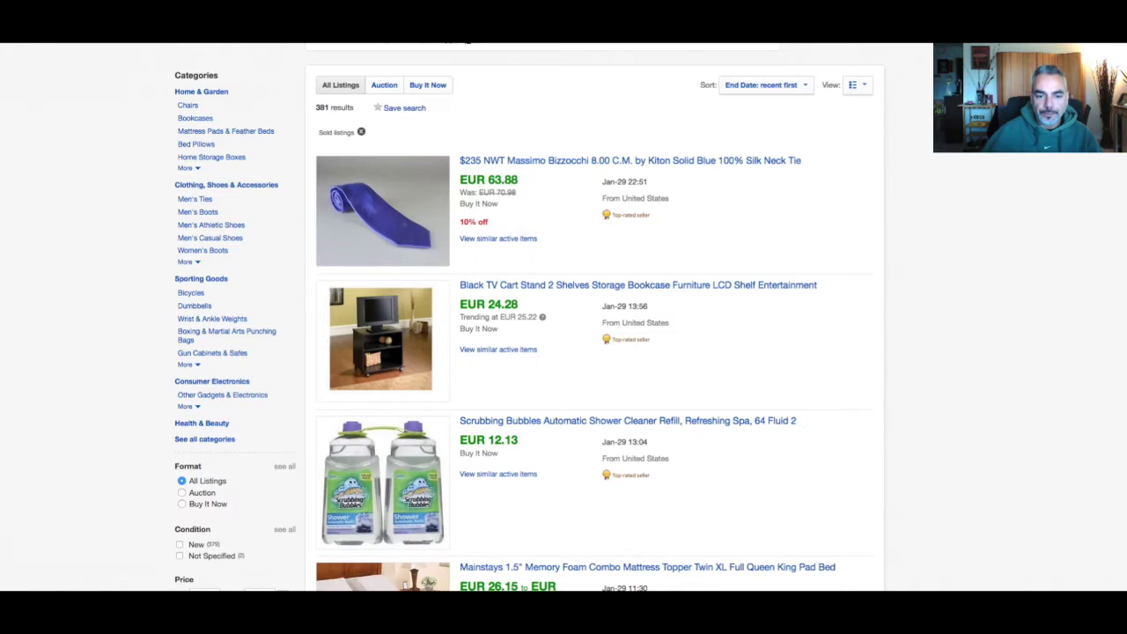
{"action": "scroll", "coordinate": [516, 340], "scroll_direction": "down", "scroll_amount": 1}
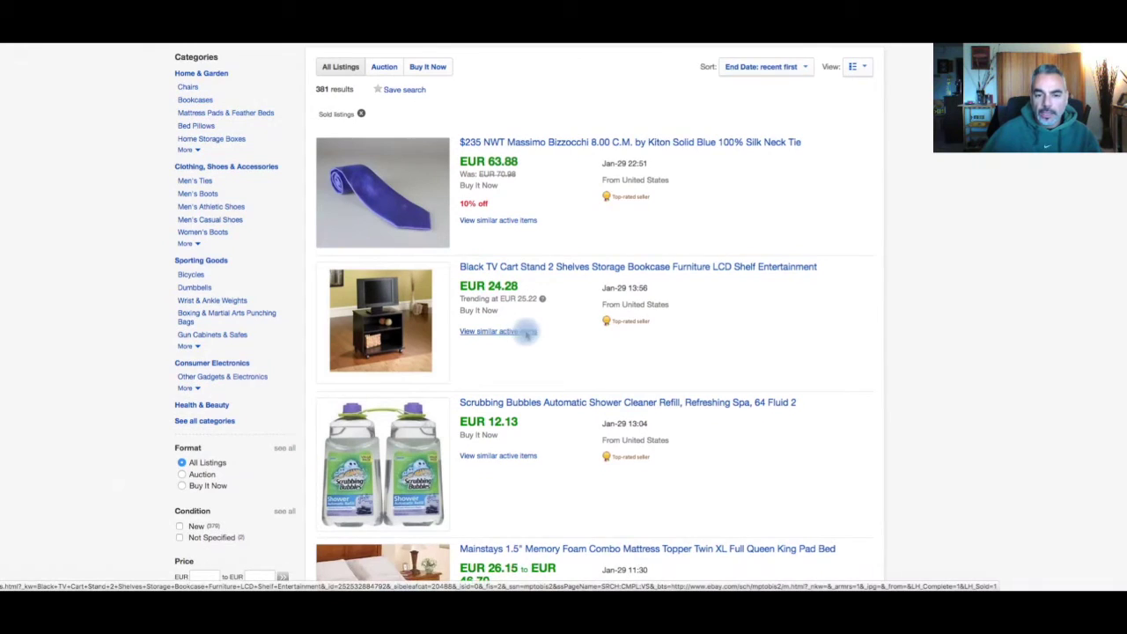
{"action": "scroll", "coordinate": [527, 333], "scroll_direction": "down", "scroll_amount": 1}
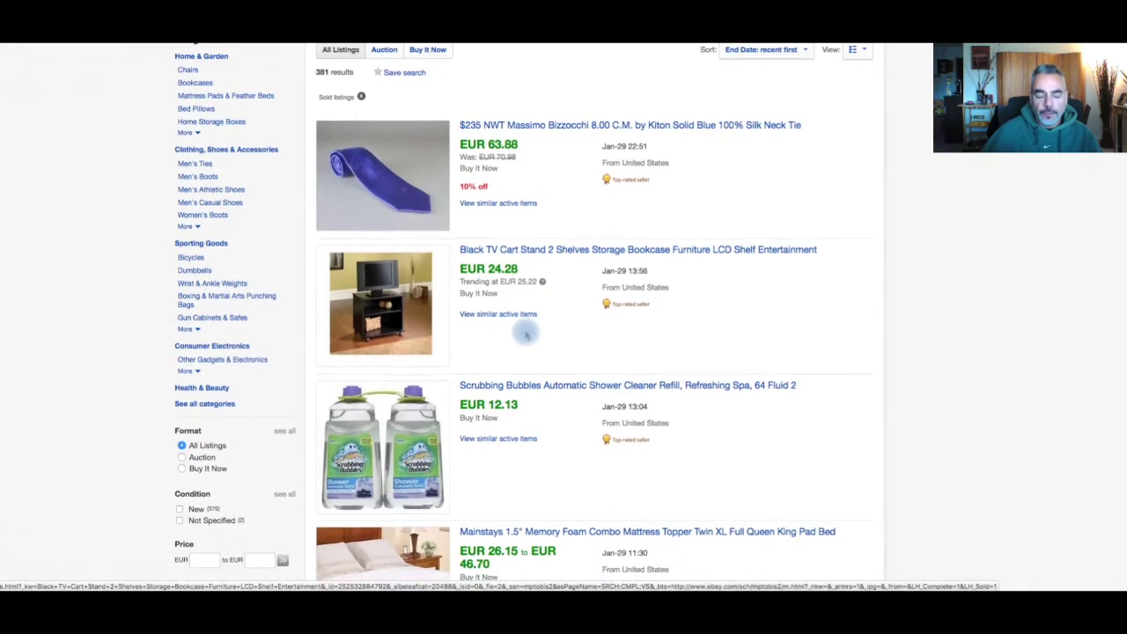
{"action": "left_click", "coordinate": [540, 251]}
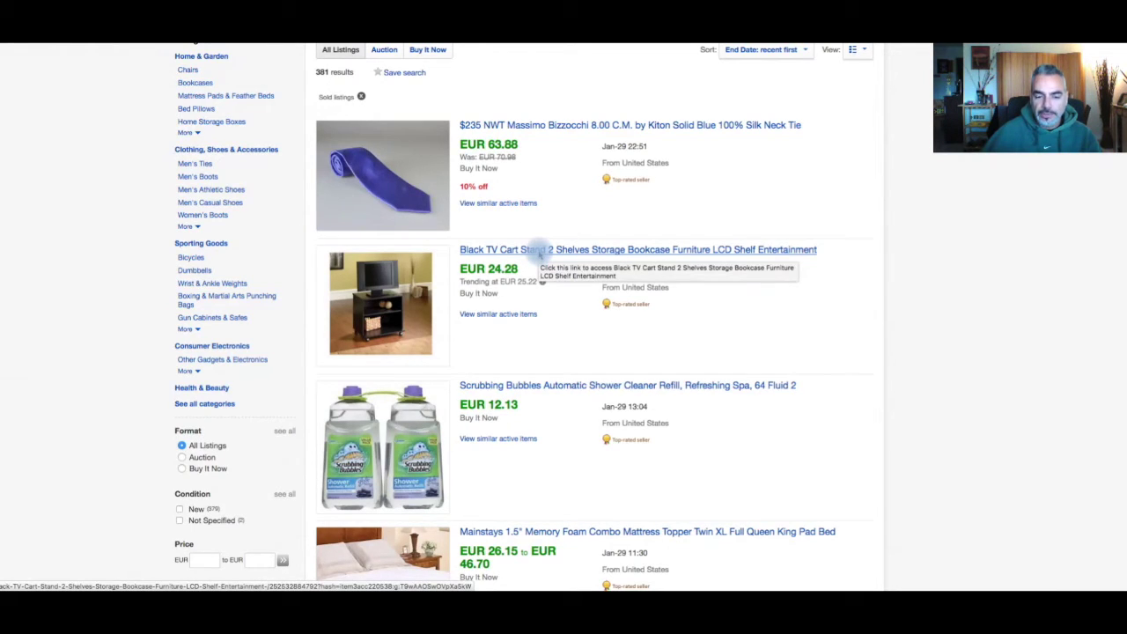
{"action": "left_click", "coordinate": [540, 251]}
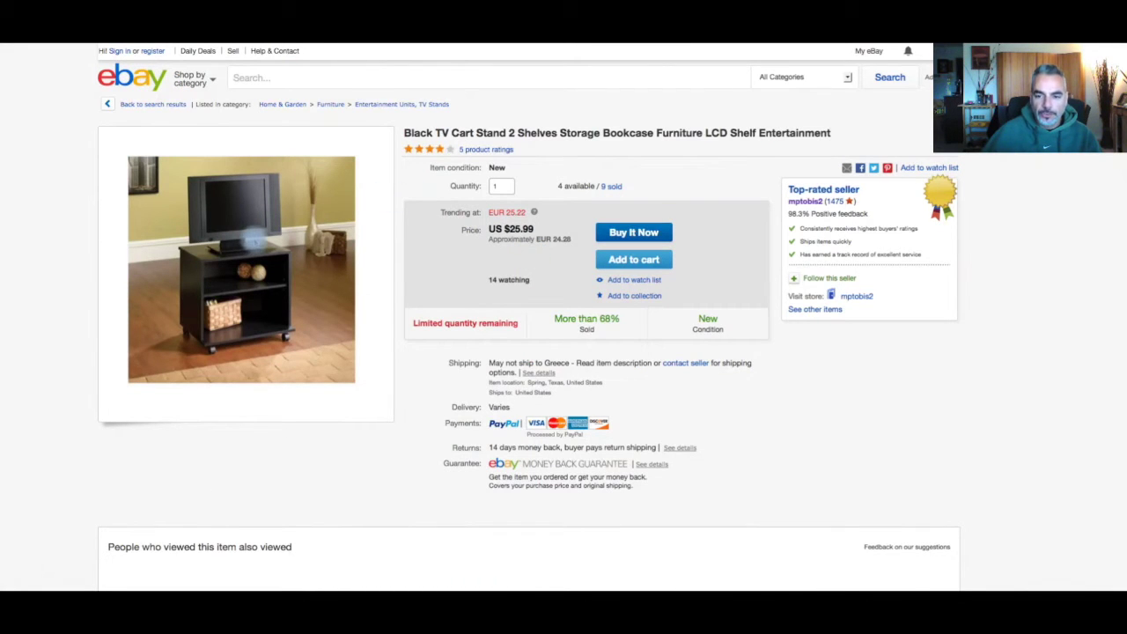
Step: Save the black TV cart listing photo to the desktop, then open a fresh Google Images page
{"action": "key", "text": "ctrl+d"}
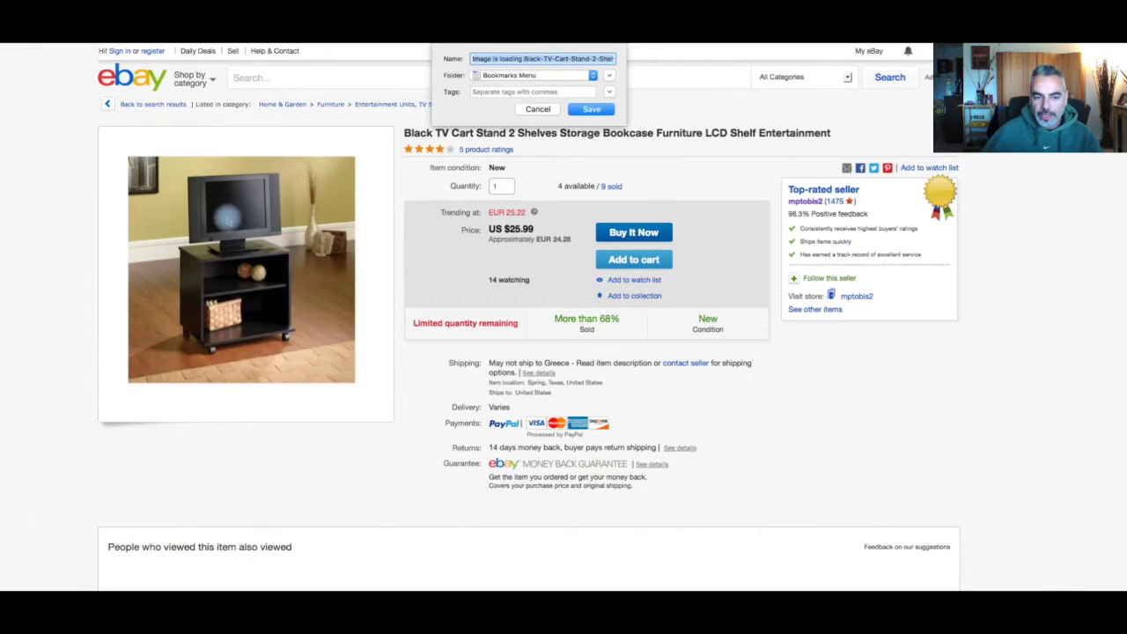
{"action": "left_click", "coordinate": [525, 109]}
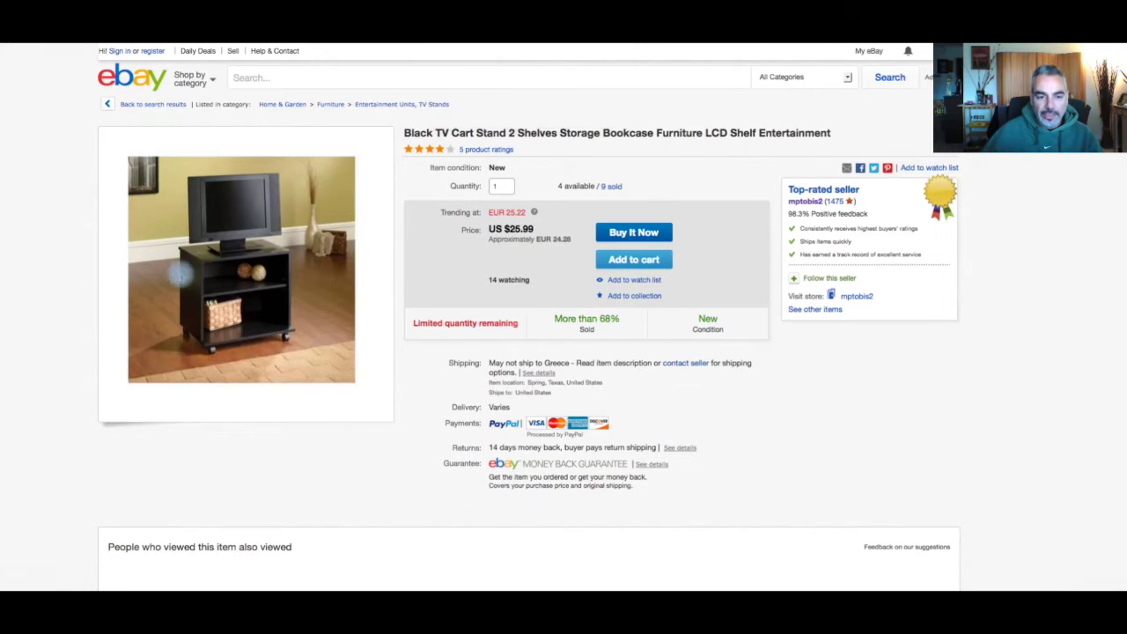
{"action": "right_click", "coordinate": [200, 247]}
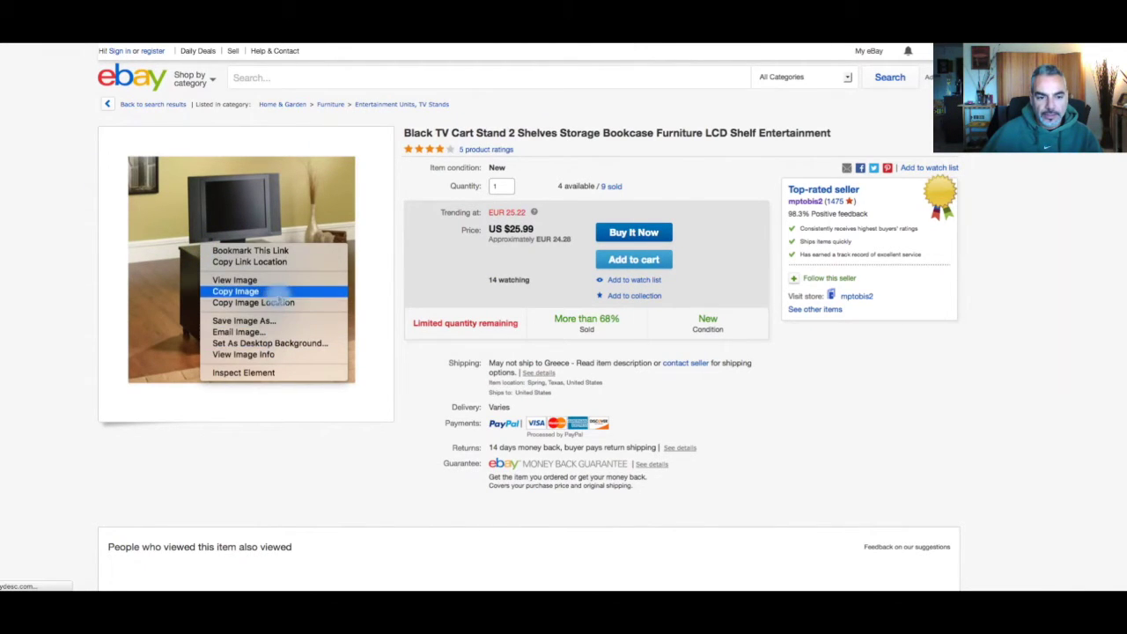
{"action": "left_click", "coordinate": [243, 321]}
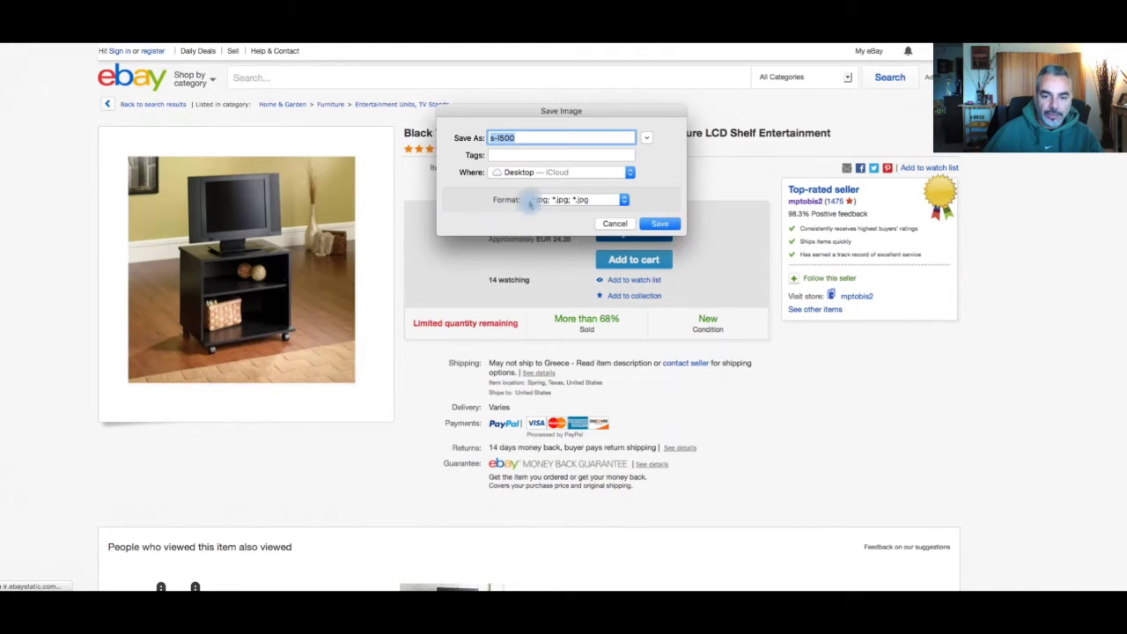
{"action": "left_click", "coordinate": [659, 224]}
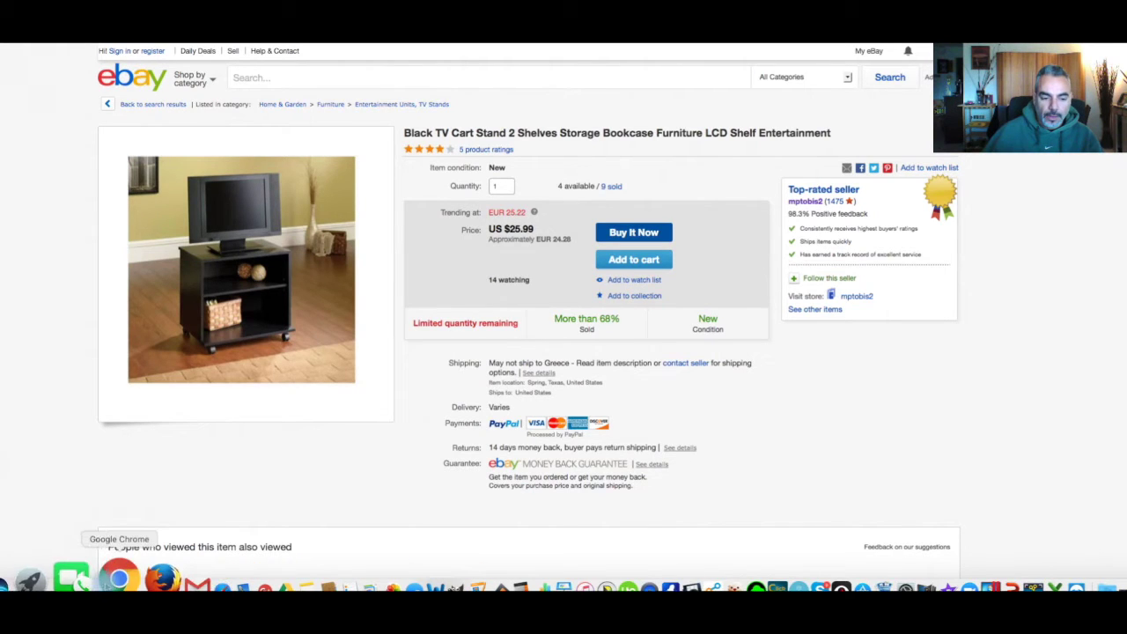
{"action": "left_click", "coordinate": [109, 576]}
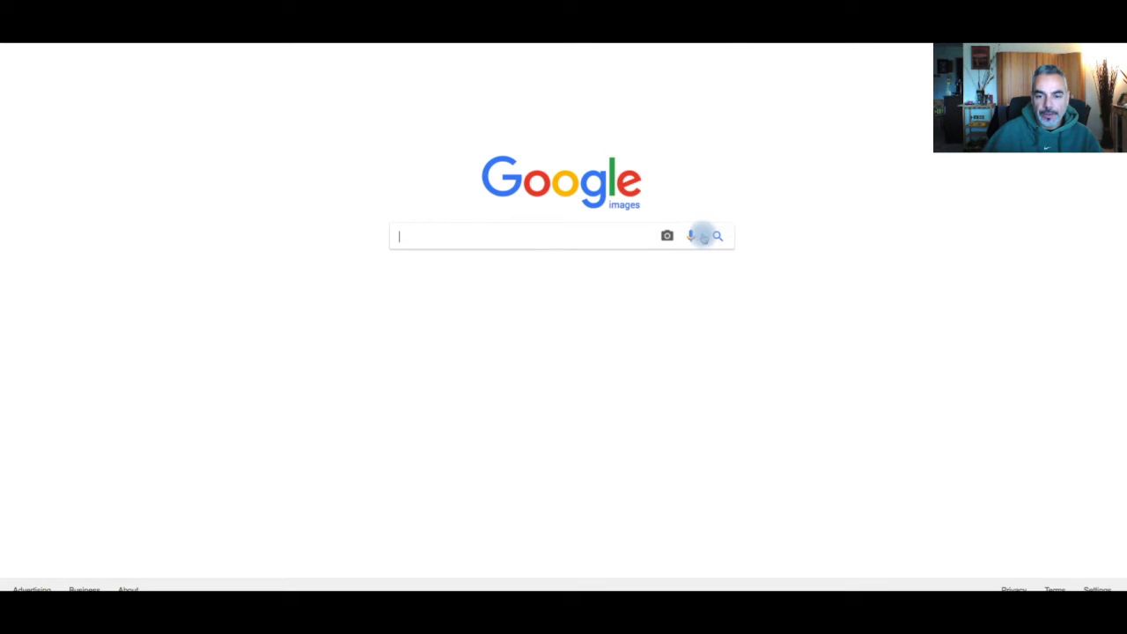
Step: Upload the saved s-l500.jpeg TV cart photo as a Google Images search
{"action": "left_click", "coordinate": [667, 236]}
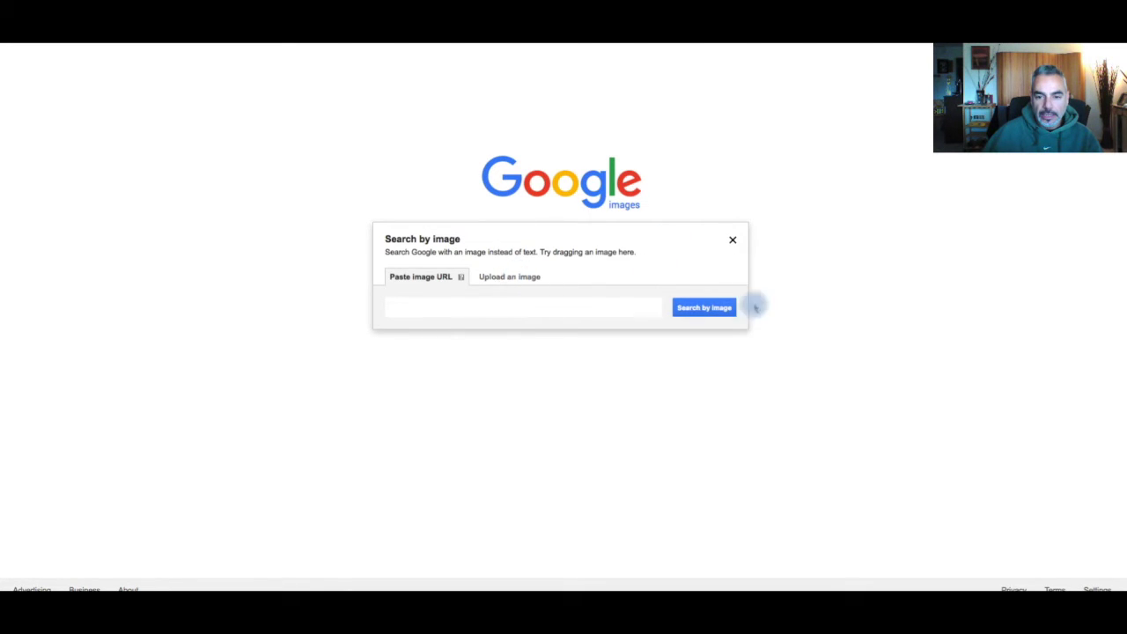
{"action": "left_click", "coordinate": [701, 307]}
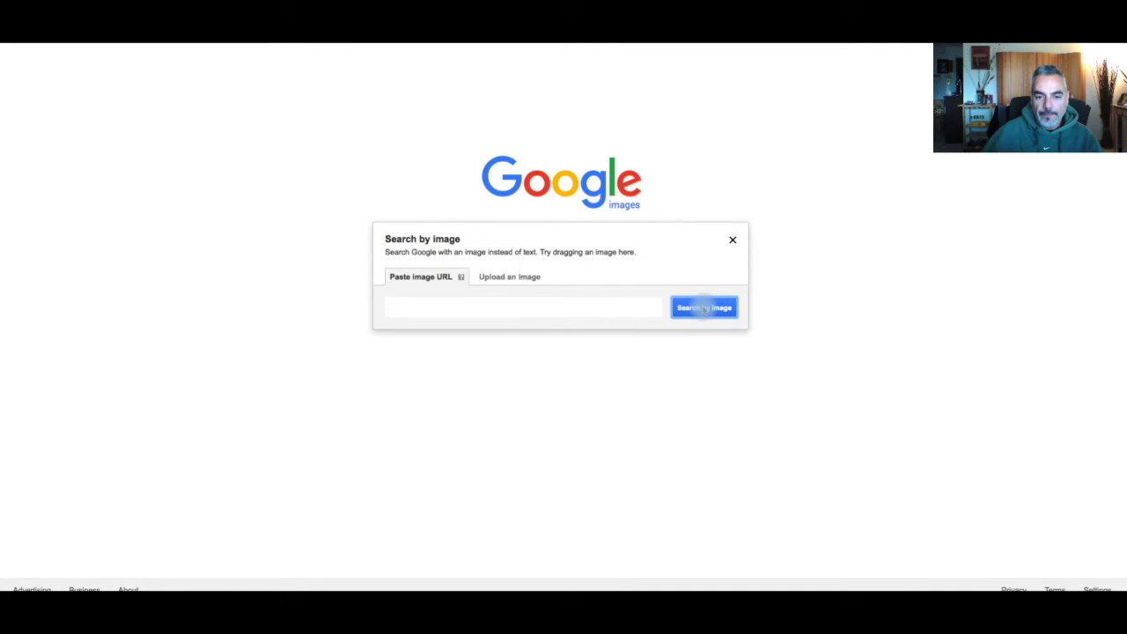
{"action": "left_click", "coordinate": [494, 278]}
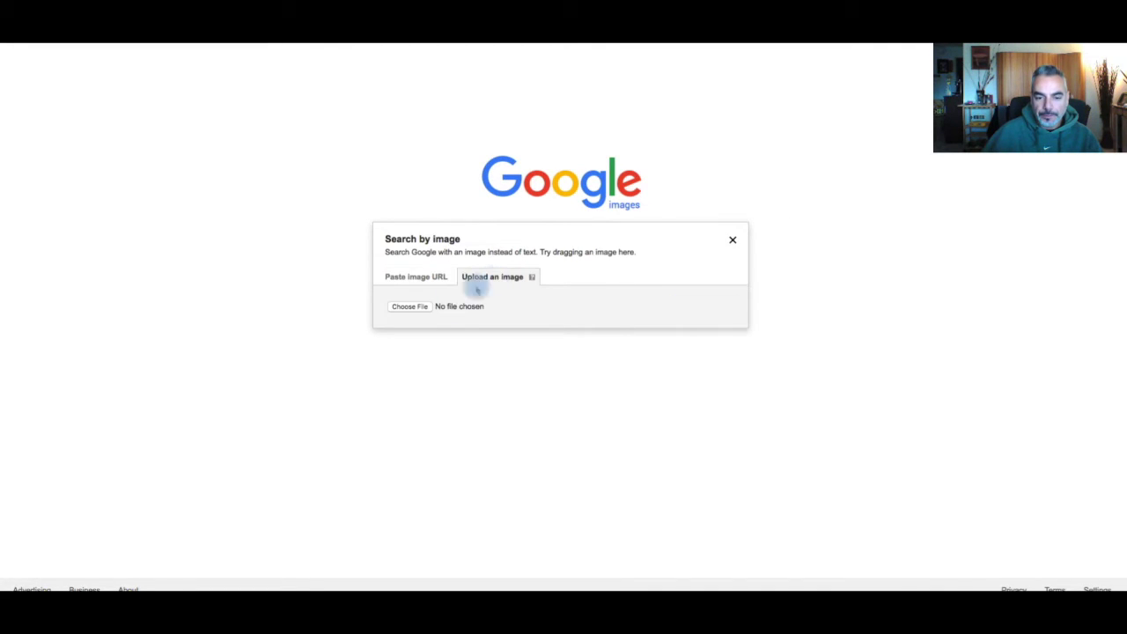
{"action": "left_click", "coordinate": [419, 306]}
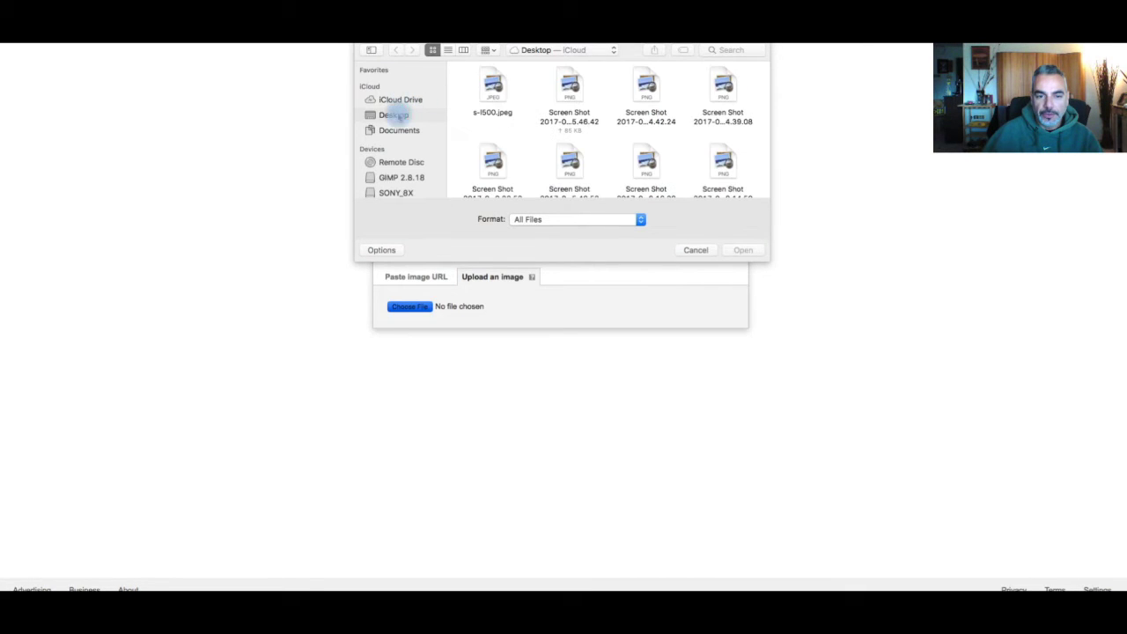
{"action": "left_click", "coordinate": [493, 88]}
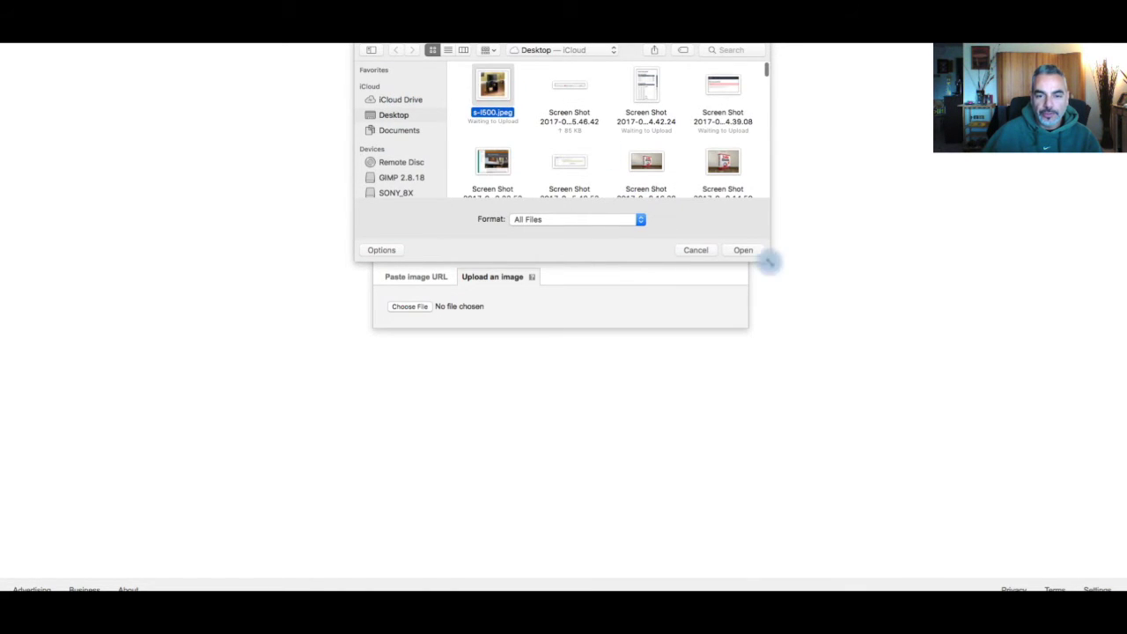
{"action": "left_click", "coordinate": [745, 251]}
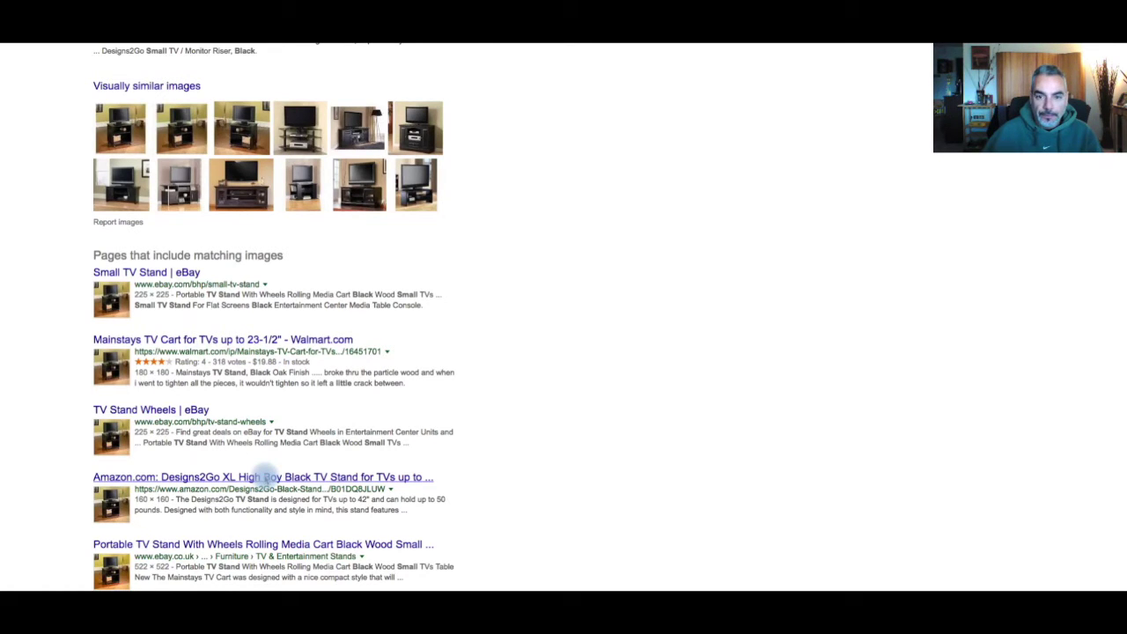
Step: Open the Designs2Go TV stand result and browse the matching pages
{"action": "left_click", "coordinate": [269, 476]}
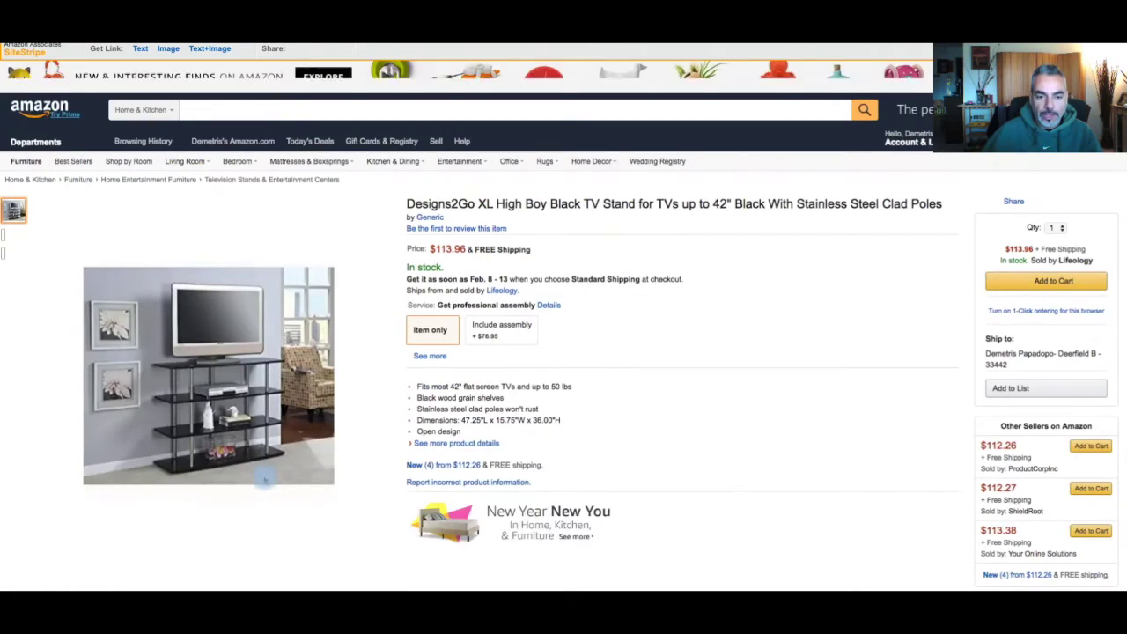
{"action": "scroll", "coordinate": [271, 459], "scroll_direction": "down", "scroll_amount": 1}
{"action": "scroll", "coordinate": [271, 459], "scroll_direction": "down", "scroll_amount": 1}
{"action": "scroll", "coordinate": [271, 458], "scroll_direction": "down", "scroll_amount": 1}
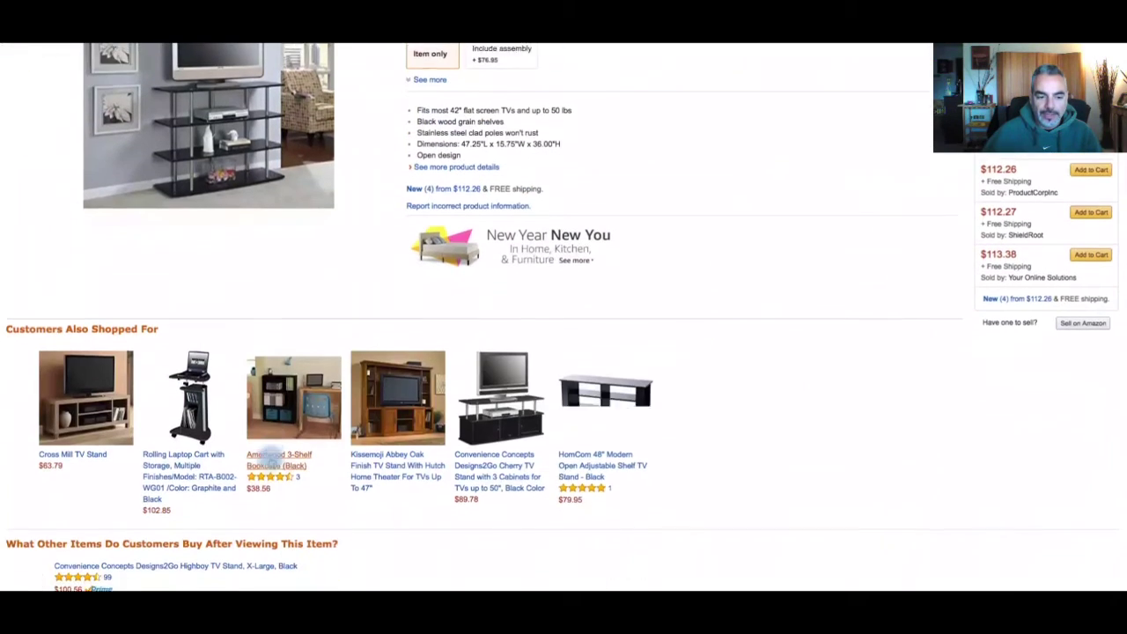
{"action": "scroll", "coordinate": [271, 457], "scroll_direction": "down", "scroll_amount": 2}
{"action": "scroll", "coordinate": [271, 459], "scroll_direction": "down", "scroll_amount": 1}
{"action": "scroll", "coordinate": [271, 458], "scroll_direction": "down", "scroll_amount": 1}
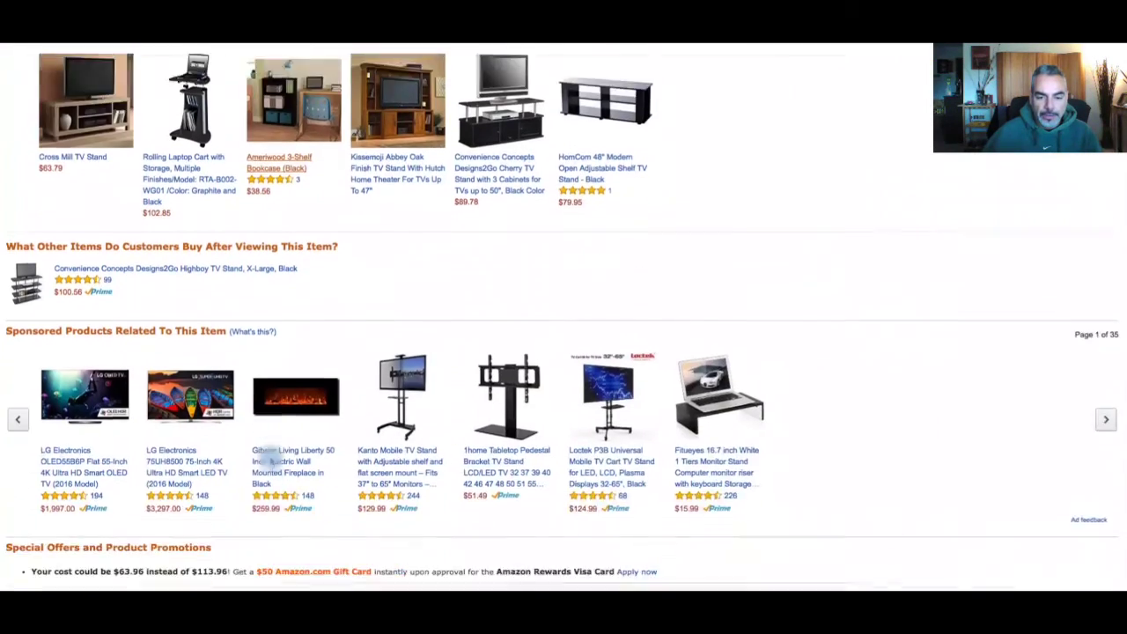
{"action": "scroll", "coordinate": [271, 460], "scroll_direction": "down", "scroll_amount": 2}
{"action": "scroll", "coordinate": [271, 458], "scroll_direction": "up", "scroll_amount": 8}
{"action": "scroll", "coordinate": [271, 459], "scroll_direction": "up", "scroll_amount": 2}
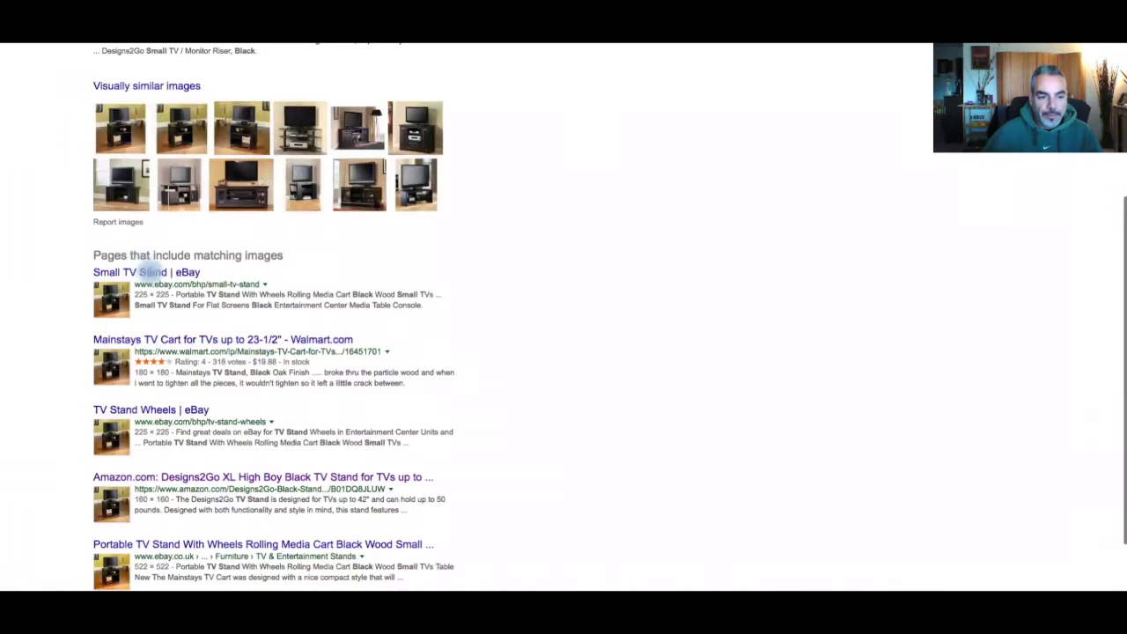
{"action": "scroll", "coordinate": [168, 276], "scroll_direction": "up", "scroll_amount": 3}
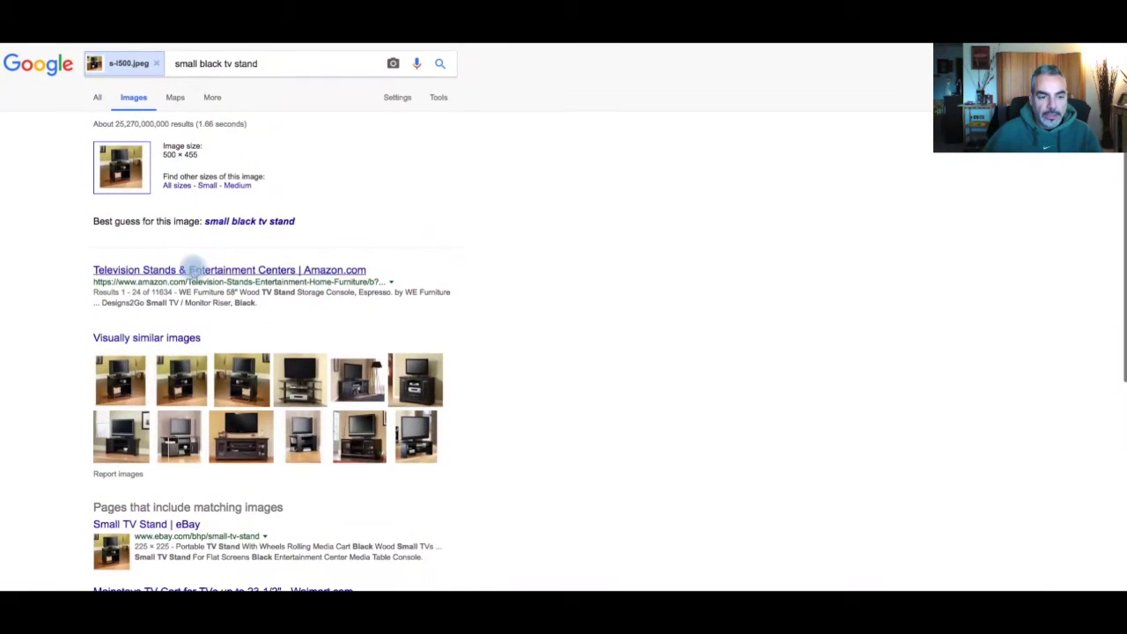
{"action": "scroll", "coordinate": [194, 264], "scroll_direction": "down", "scroll_amount": 2}
{"action": "scroll", "coordinate": [210, 345], "scroll_direction": "down", "scroll_amount": 3}
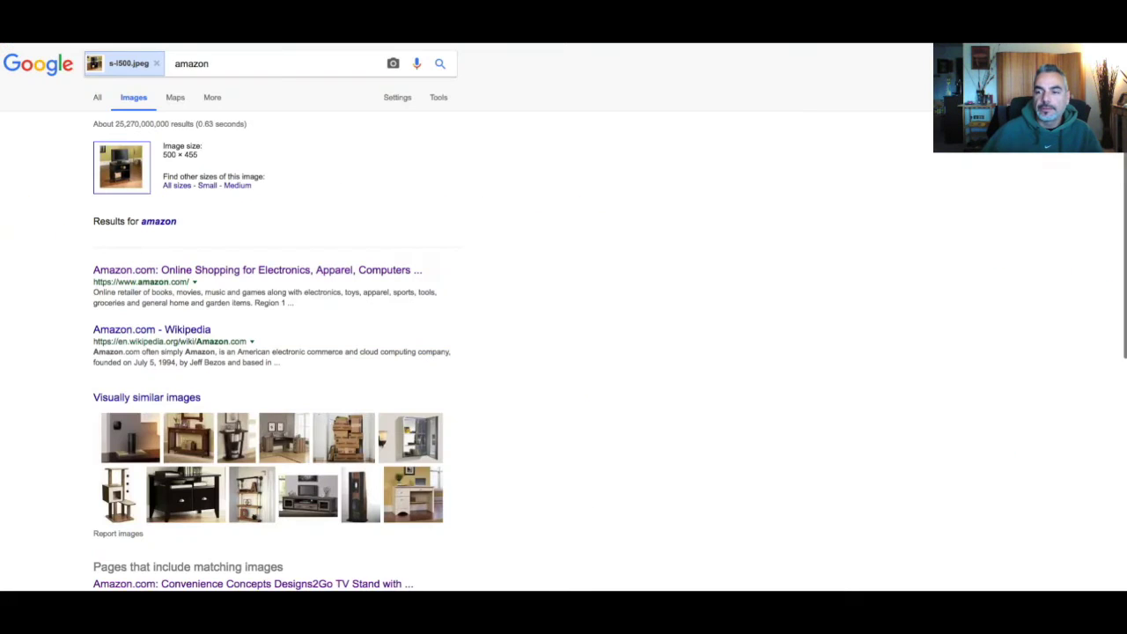
{"action": "scroll", "coordinate": [193, 66], "scroll_direction": "down", "scroll_amount": 1}
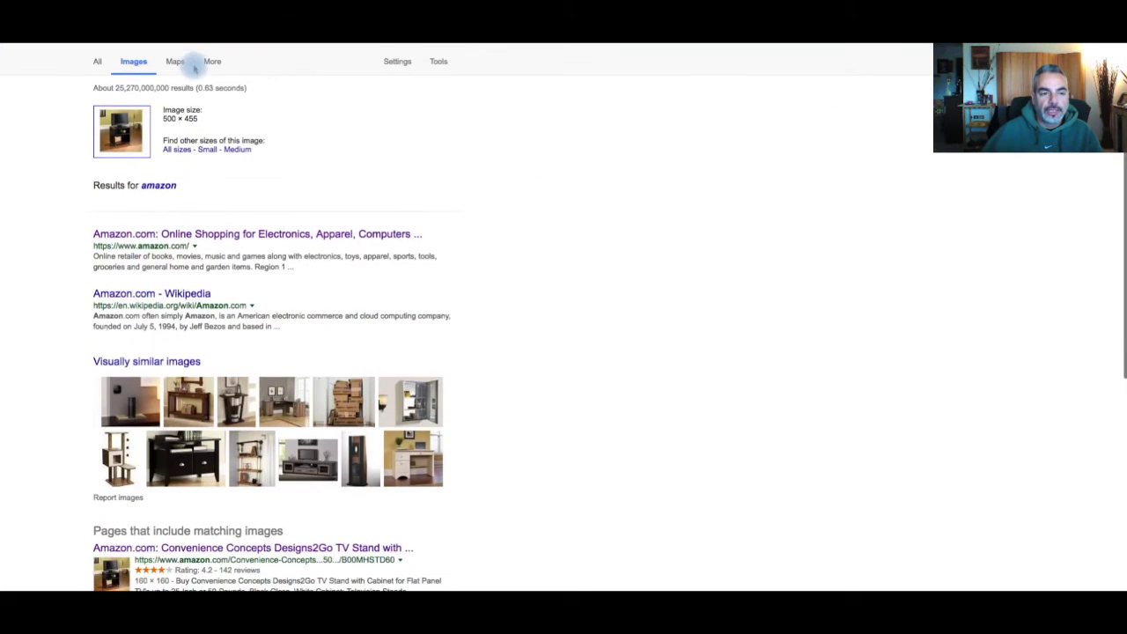
{"action": "scroll", "coordinate": [195, 63], "scroll_direction": "up", "scroll_amount": 1}
{"action": "scroll", "coordinate": [208, 176], "scroll_direction": "down", "scroll_amount": 1}
{"action": "scroll", "coordinate": [209, 176], "scroll_direction": "up", "scroll_amount": 1}
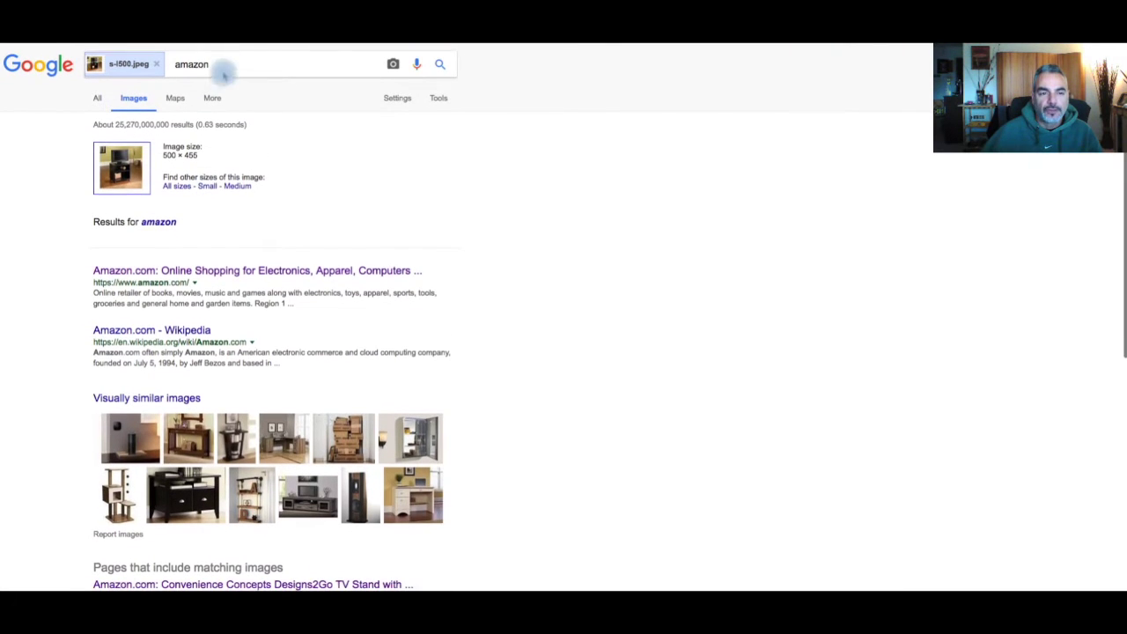
Step: Edit the search terms to 'amazon' and open the Mainstays TV Cart Amazon result
{"action": "left_click", "coordinate": [248, 65]}
{"action": "double_click", "coordinate": [225, 75]}
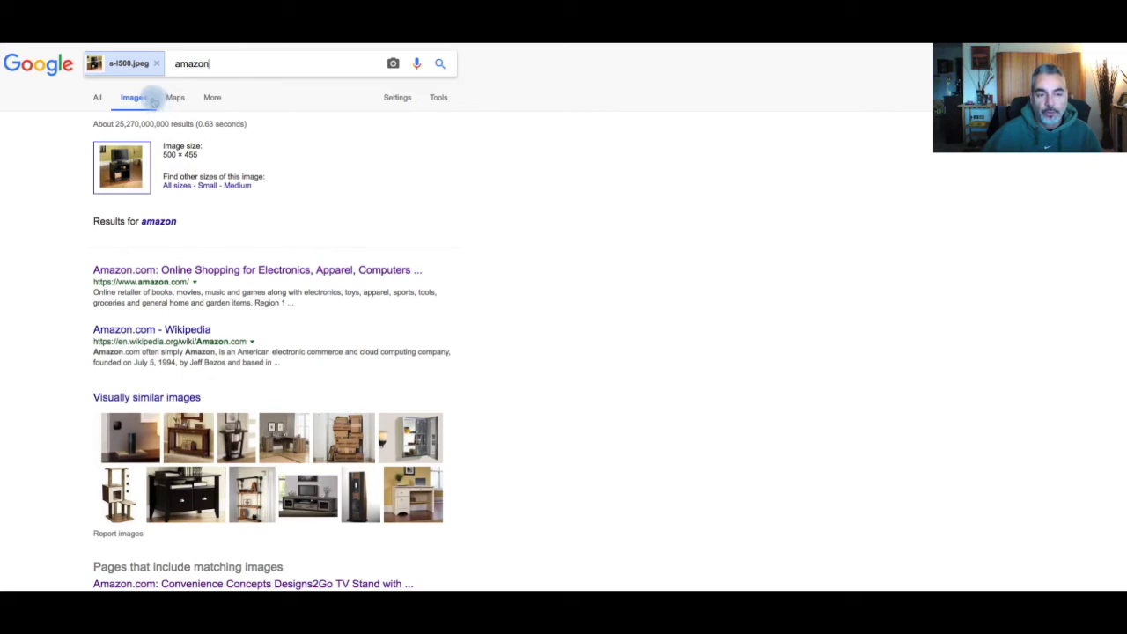
{"action": "left_click_drag", "start_coordinate": [226, 66], "coordinate": [102, 60]}
{"action": "scroll", "coordinate": [259, 189], "scroll_direction": "down", "scroll_amount": 4}
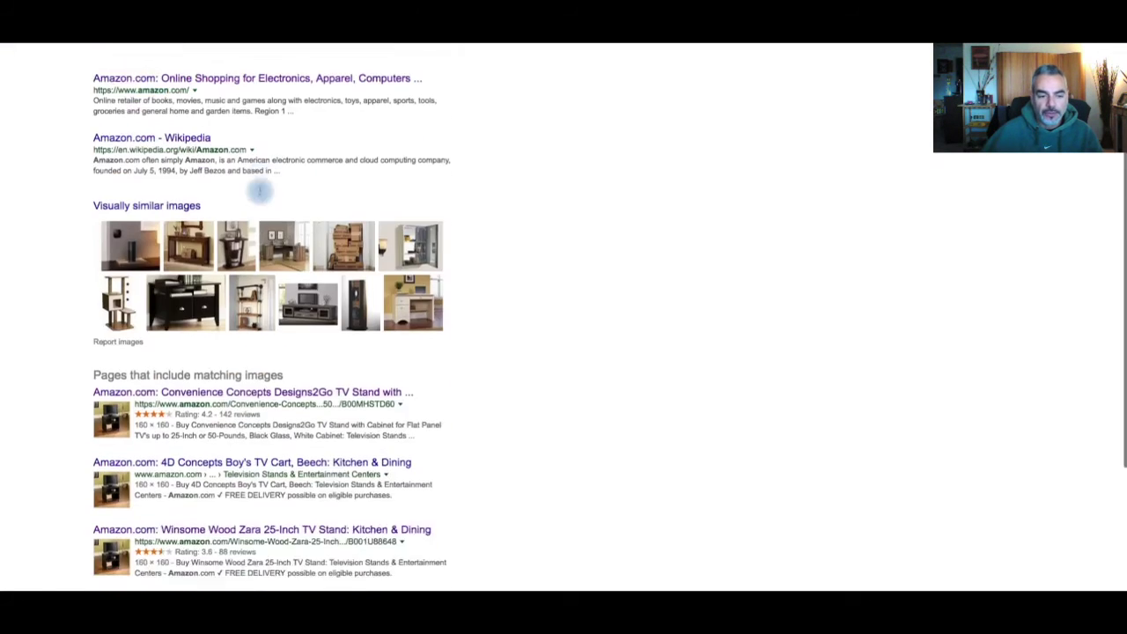
{"action": "scroll", "coordinate": [259, 189], "scroll_direction": "down", "scroll_amount": 3}
{"action": "scroll", "coordinate": [259, 188], "scroll_direction": "down", "scroll_amount": 2}
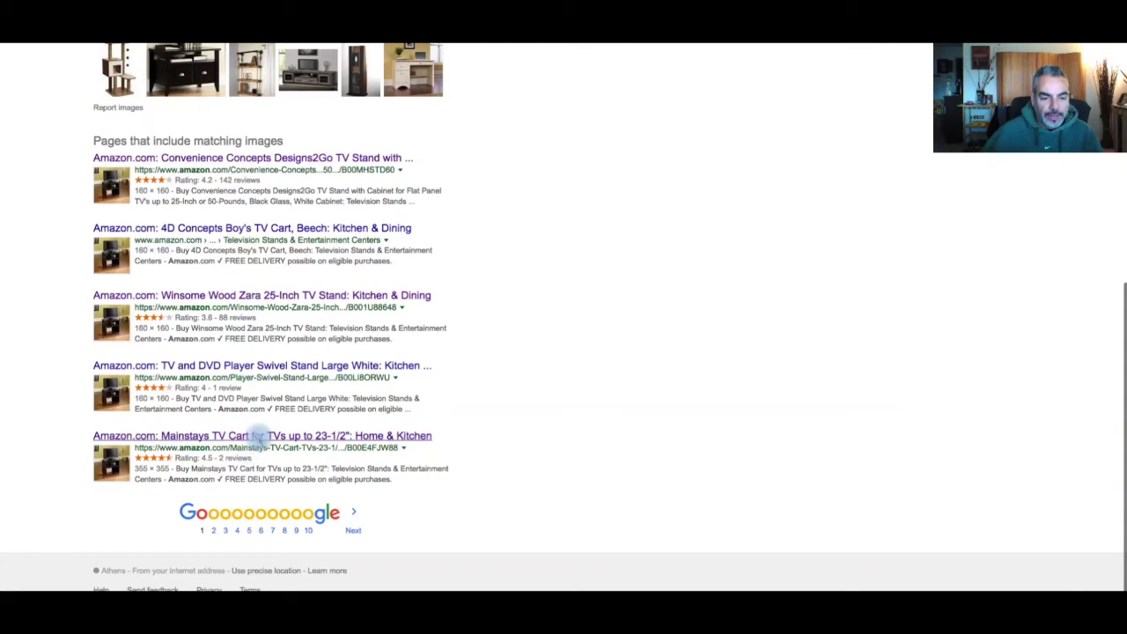
{"action": "left_click", "coordinate": [258, 436]}
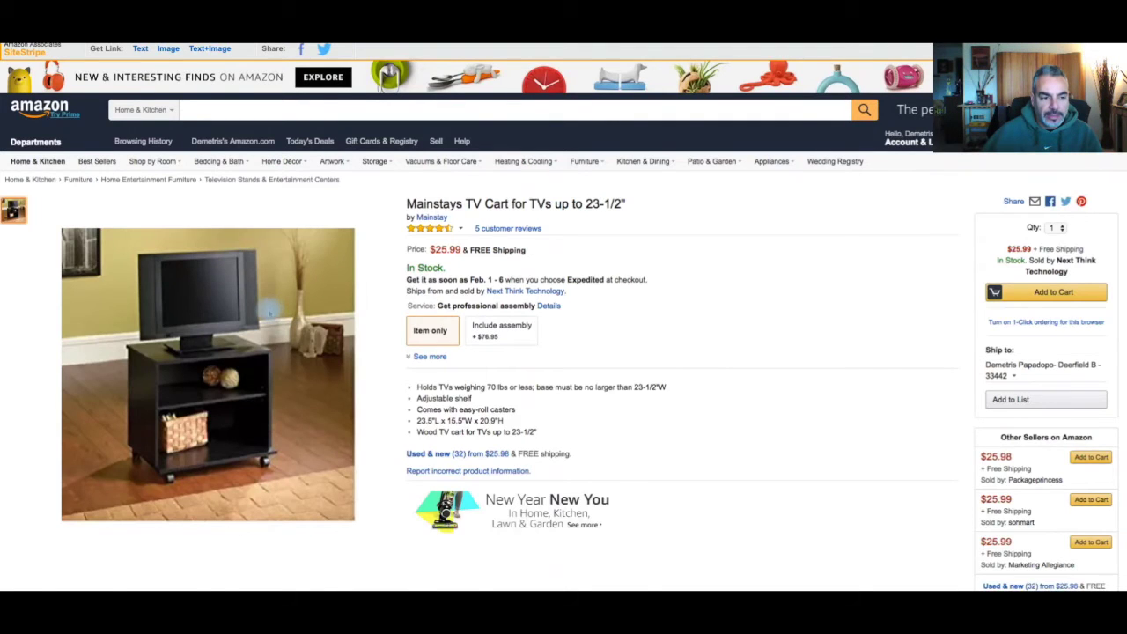
Step: Review the $25.99 Mainstays TV Cart Amazon page and copy its URL from the address bar
{"action": "scroll", "coordinate": [317, 333], "scroll_direction": "down", "scroll_amount": 2}
{"action": "scroll", "coordinate": [317, 333], "scroll_direction": "up", "scroll_amount": 2}
{"action": "scroll", "coordinate": [318, 333], "scroll_direction": "down", "scroll_amount": 3}
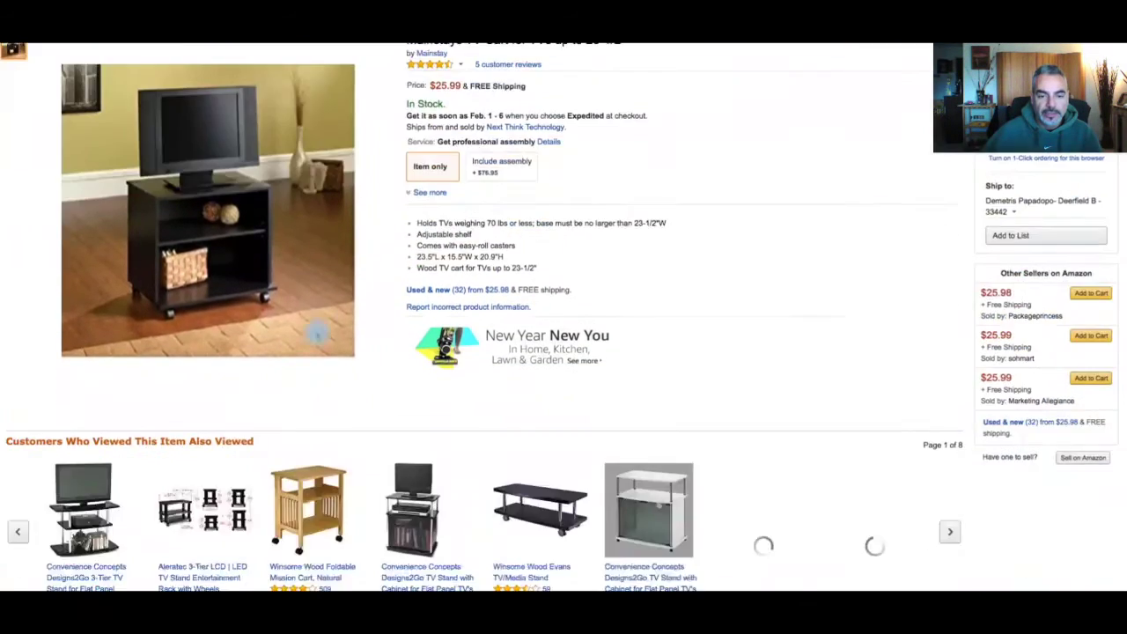
{"action": "scroll", "coordinate": [318, 333], "scroll_direction": "down", "scroll_amount": 3}
{"action": "scroll", "coordinate": [318, 332], "scroll_direction": "down", "scroll_amount": 5}
{"action": "scroll", "coordinate": [317, 333], "scroll_direction": "up", "scroll_amount": 2}
{"action": "scroll", "coordinate": [317, 333], "scroll_direction": "up", "scroll_amount": 5}
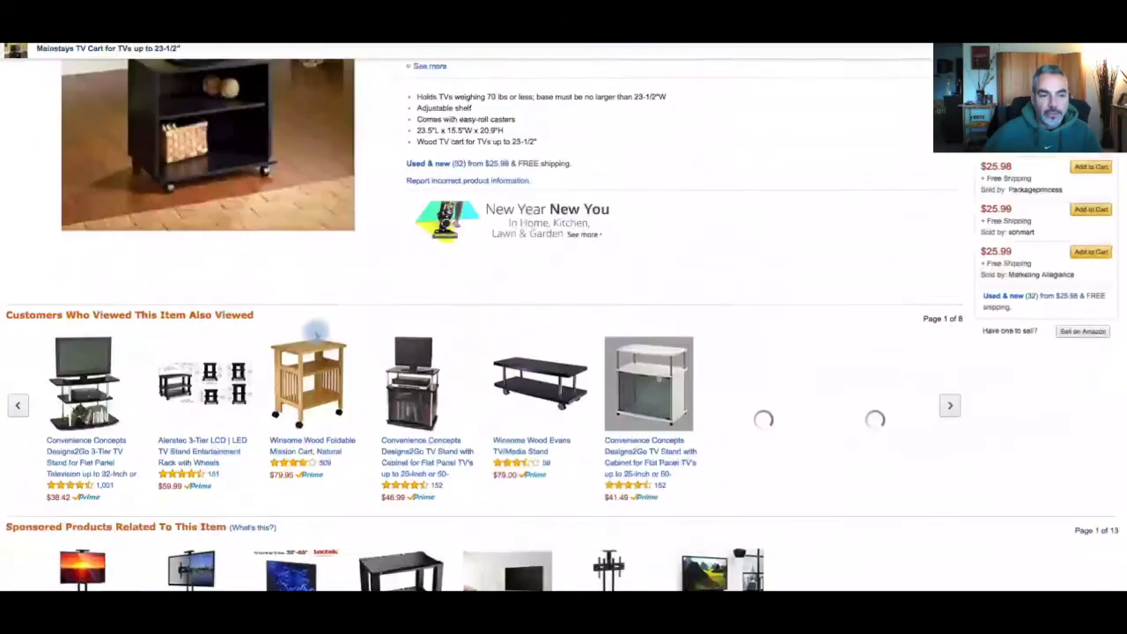
{"action": "scroll", "coordinate": [317, 333], "scroll_direction": "up", "scroll_amount": 5}
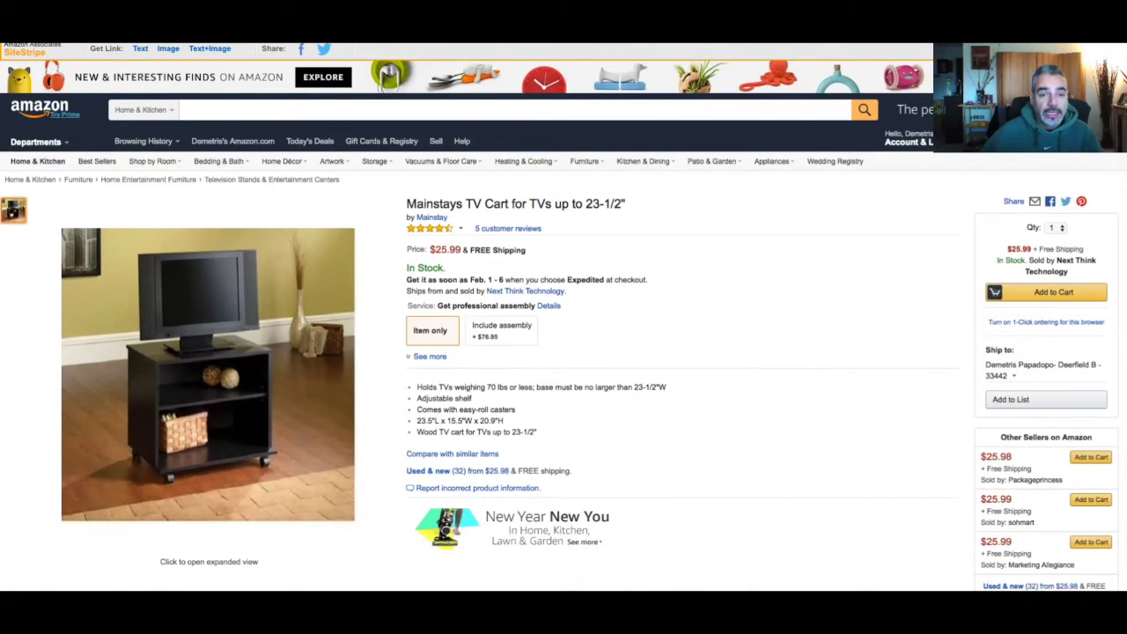
{"action": "right_click", "coordinate": [377, 26]}
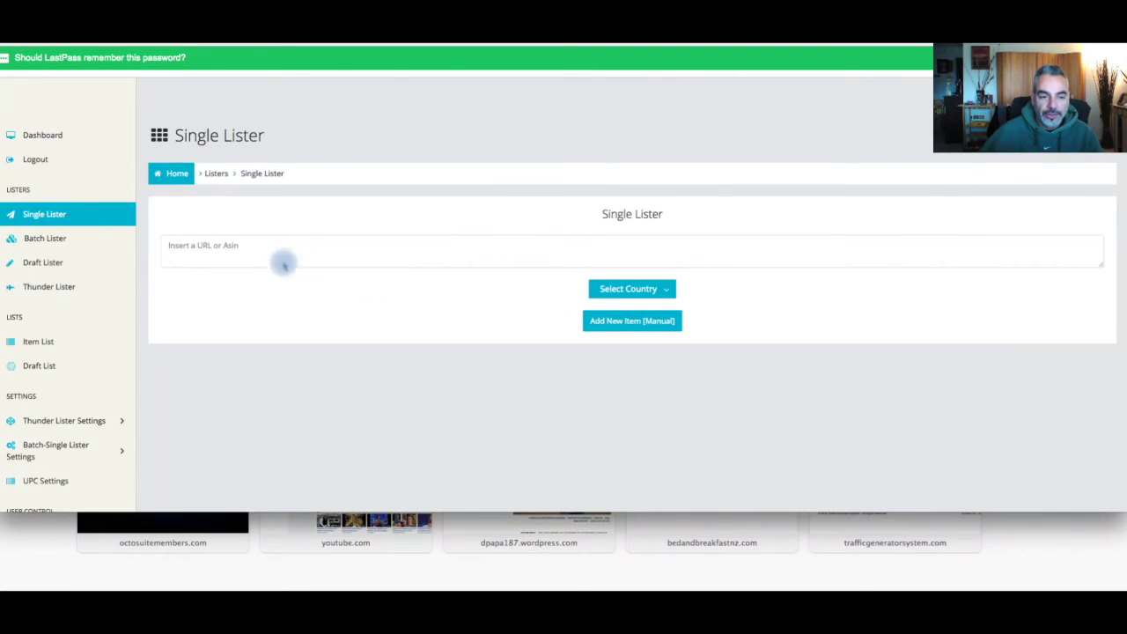
Step: Paste the Mainstays TV Cart Amazon link into Single Lister, choose US, and add it as a new item
{"action": "left_click", "coordinate": [291, 243]}
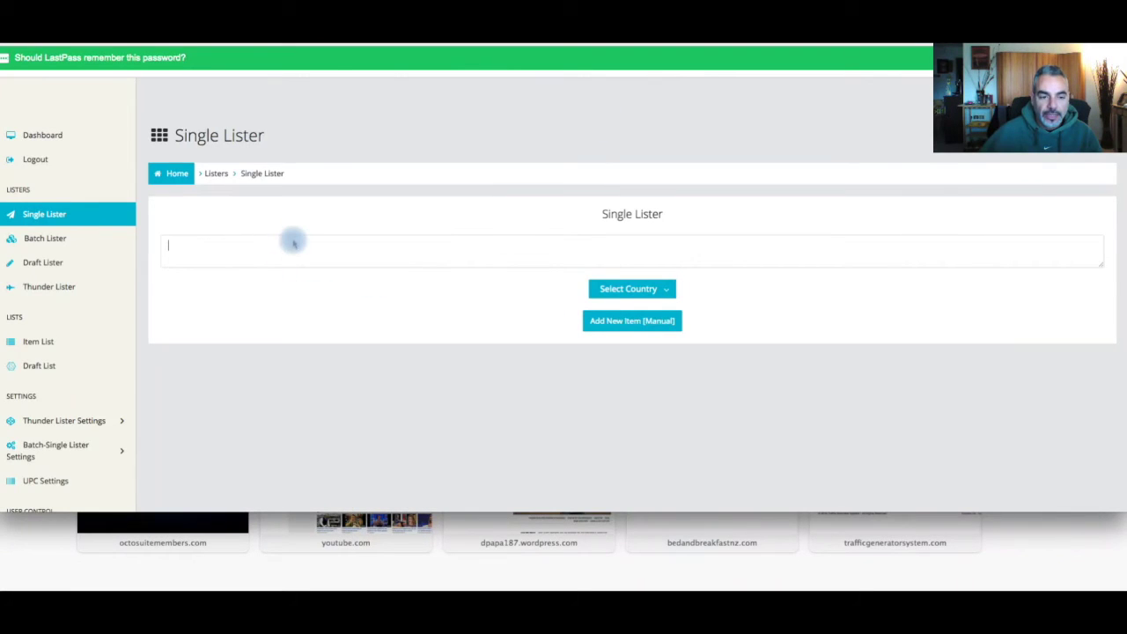
{"action": "type", "text": "https://www.amazon.com/Mainstays-TV-Cart-TVs-23-1/dp/B00E4FJW88"}
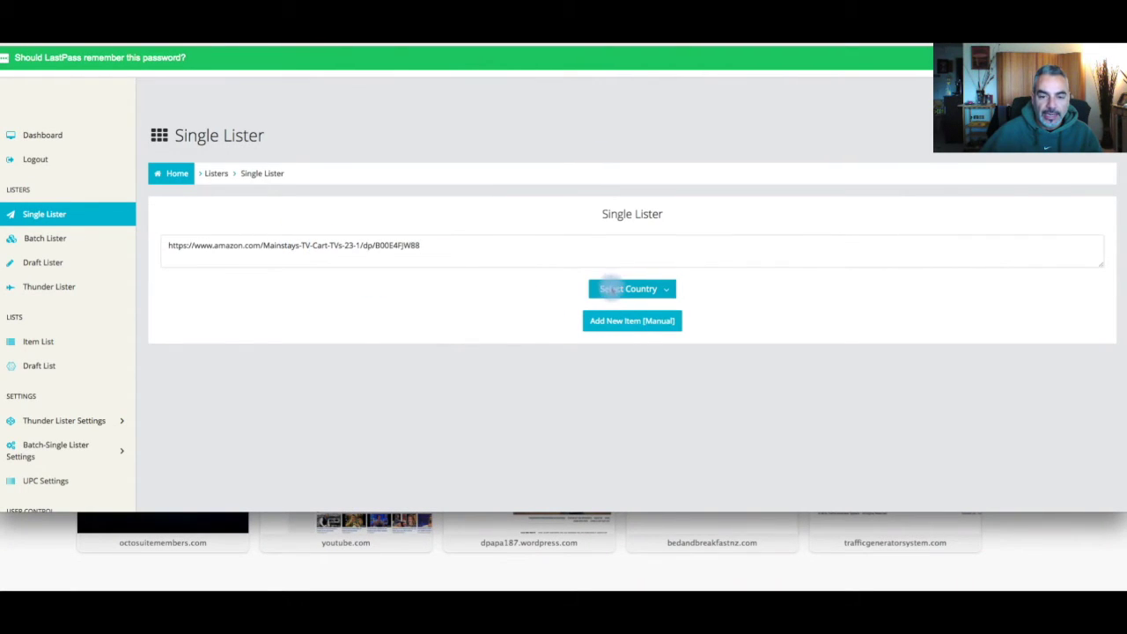
{"action": "left_click", "coordinate": [608, 289]}
{"action": "left_click", "coordinate": [602, 314]}
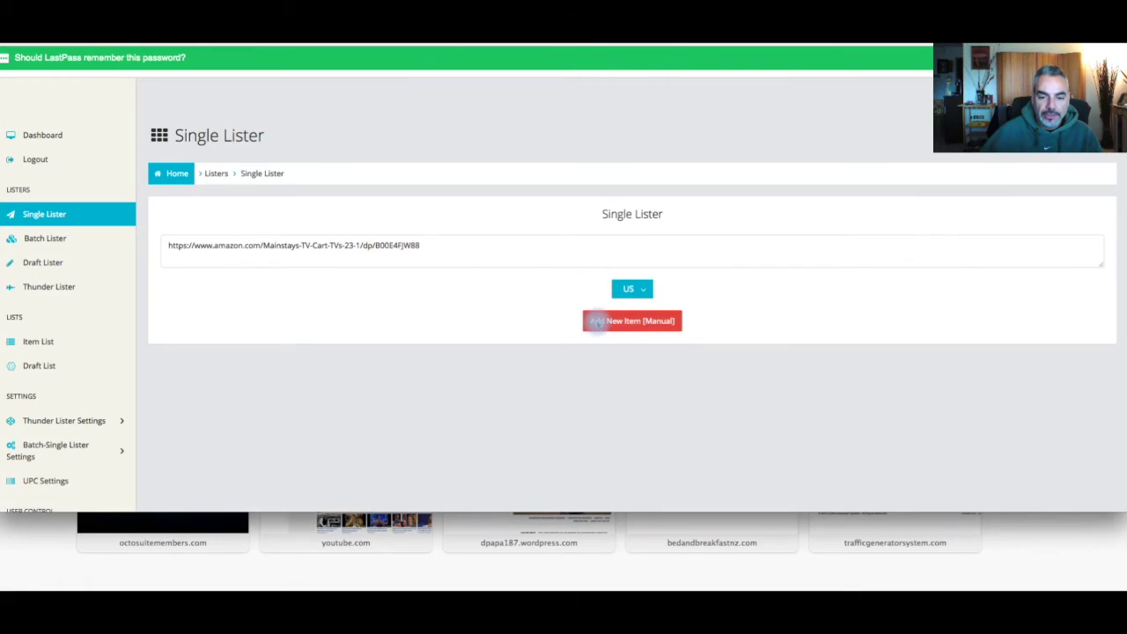
{"action": "left_click", "coordinate": [598, 322]}
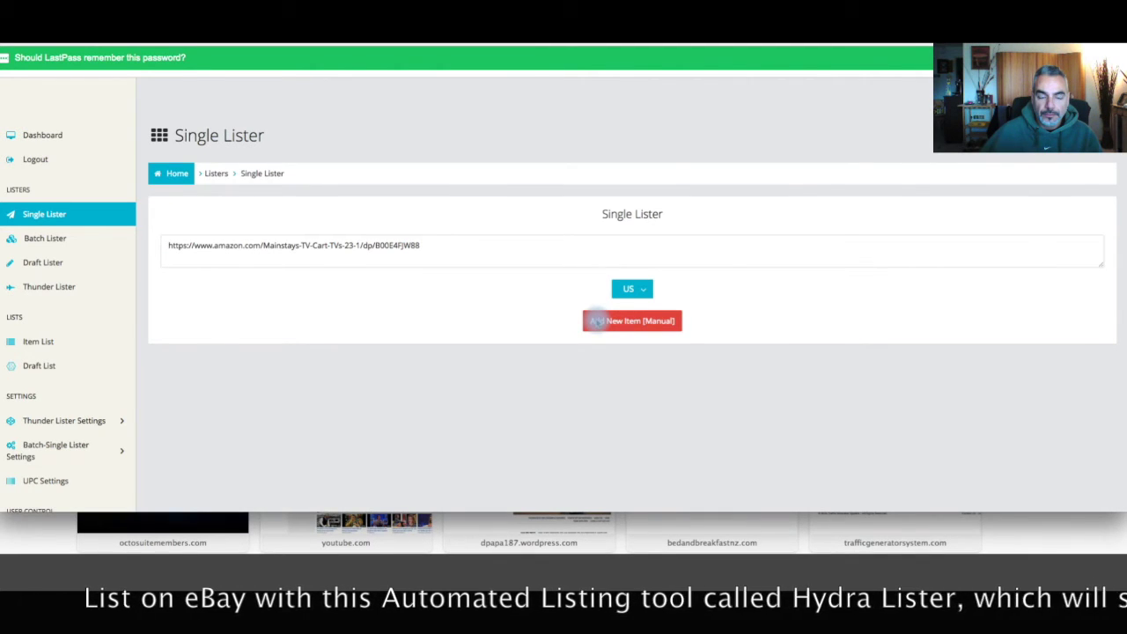
{"action": "left_click", "coordinate": [596, 320]}
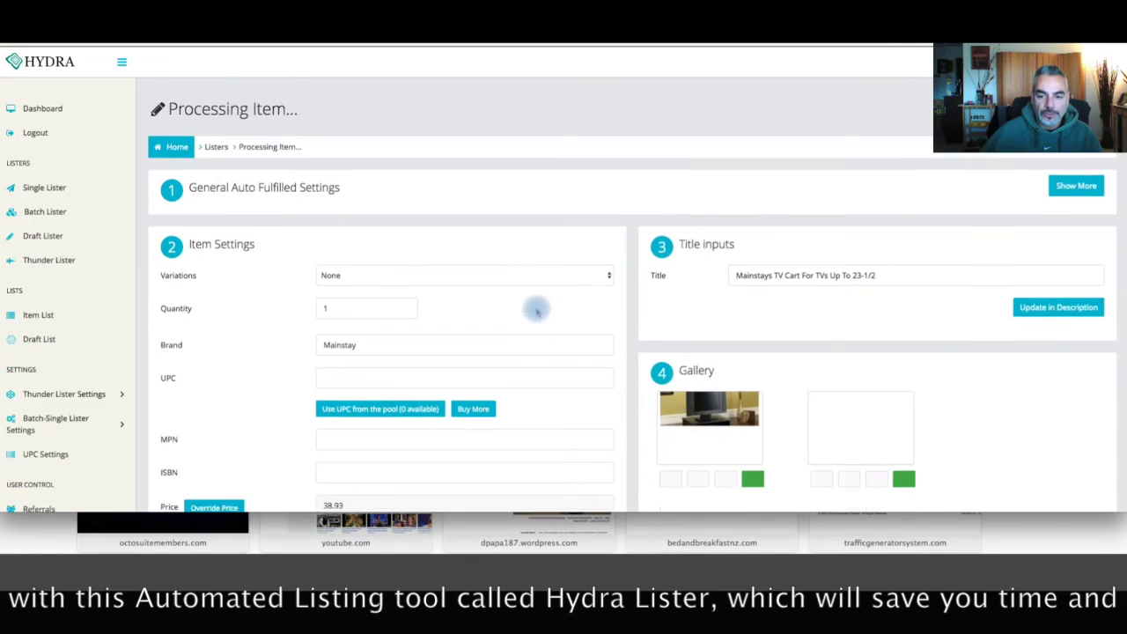
Step: Review the Mainstays TV Cart processing form and its templated description
{"action": "scroll", "coordinate": [536, 308], "scroll_direction": "down", "scroll_amount": 1}
{"action": "scroll", "coordinate": [536, 308], "scroll_direction": "down", "scroll_amount": 2}
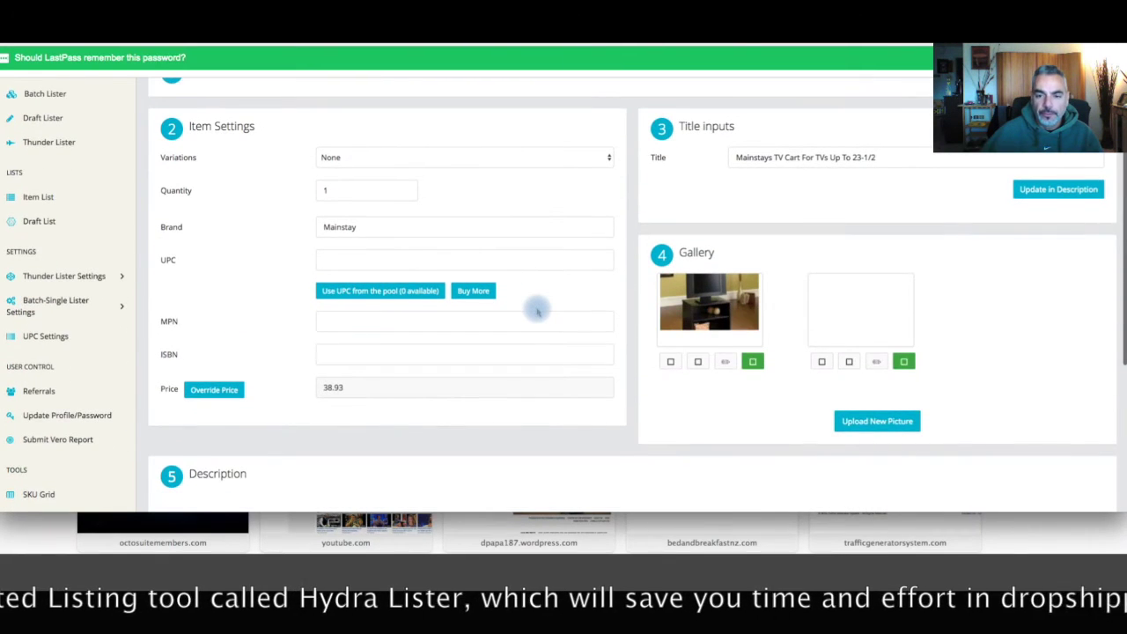
{"action": "scroll", "coordinate": [537, 308], "scroll_direction": "down", "scroll_amount": 1}
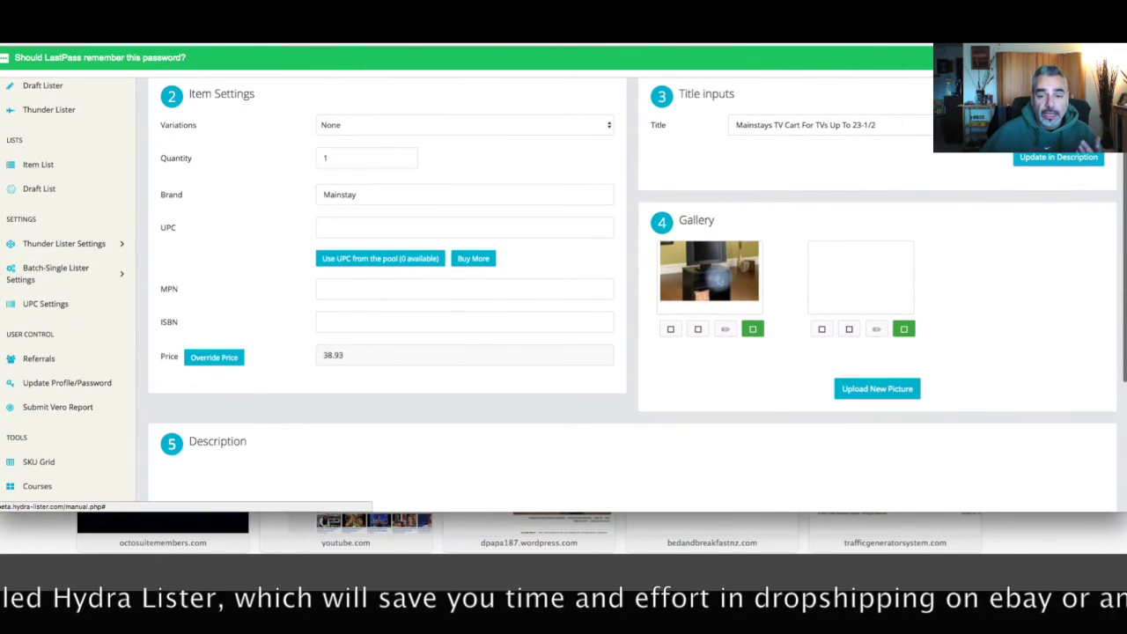
{"action": "scroll", "coordinate": [715, 280], "scroll_direction": "down", "scroll_amount": 2}
{"action": "scroll", "coordinate": [717, 279], "scroll_direction": "down", "scroll_amount": 2}
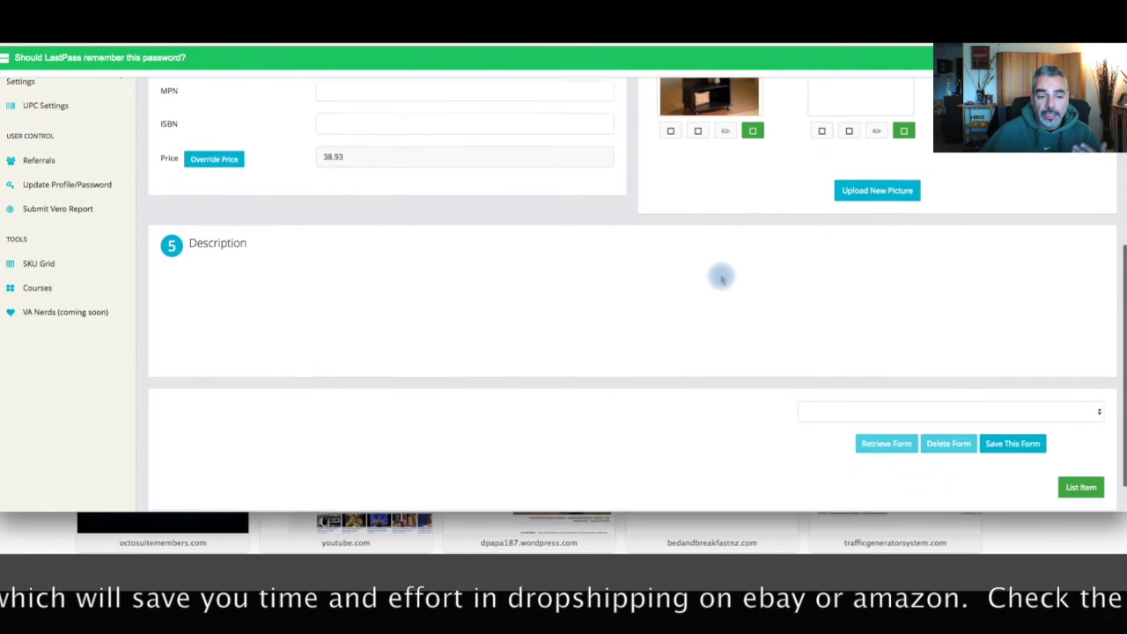
{"action": "scroll", "coordinate": [721, 279], "scroll_direction": "down", "scroll_amount": 1}
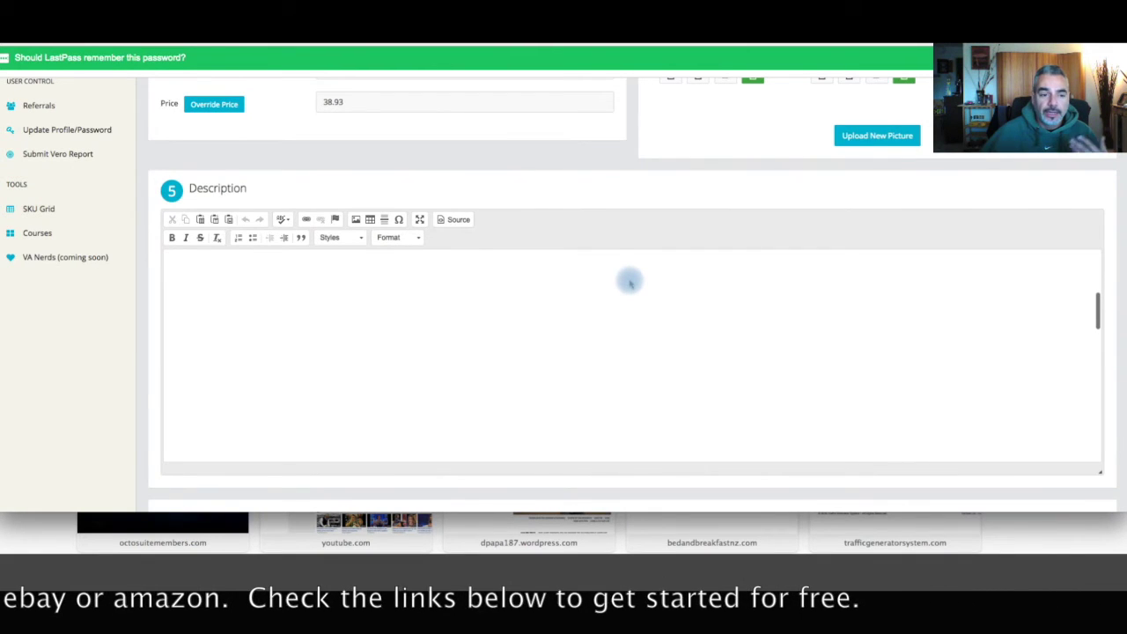
{"action": "scroll", "coordinate": [608, 295], "scroll_direction": "down", "scroll_amount": 1}
{"action": "scroll", "coordinate": [593, 303], "scroll_direction": "up", "scroll_amount": 2}
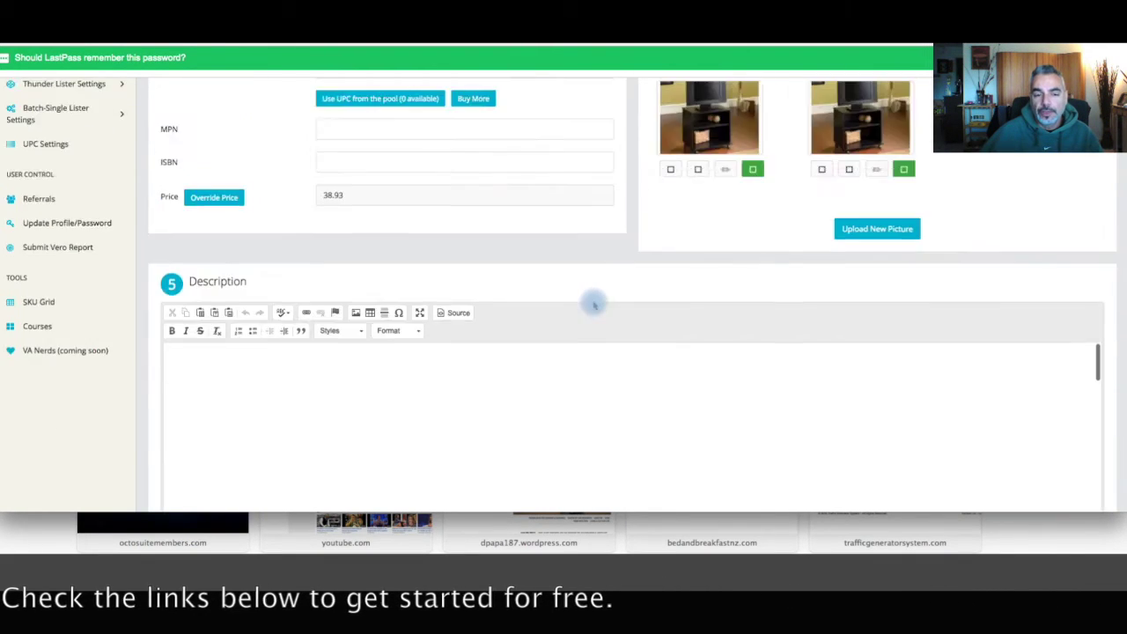
{"action": "scroll", "coordinate": [595, 301], "scroll_direction": "up", "scroll_amount": 10}
{"action": "scroll", "coordinate": [597, 301], "scroll_direction": "down", "scroll_amount": 12}
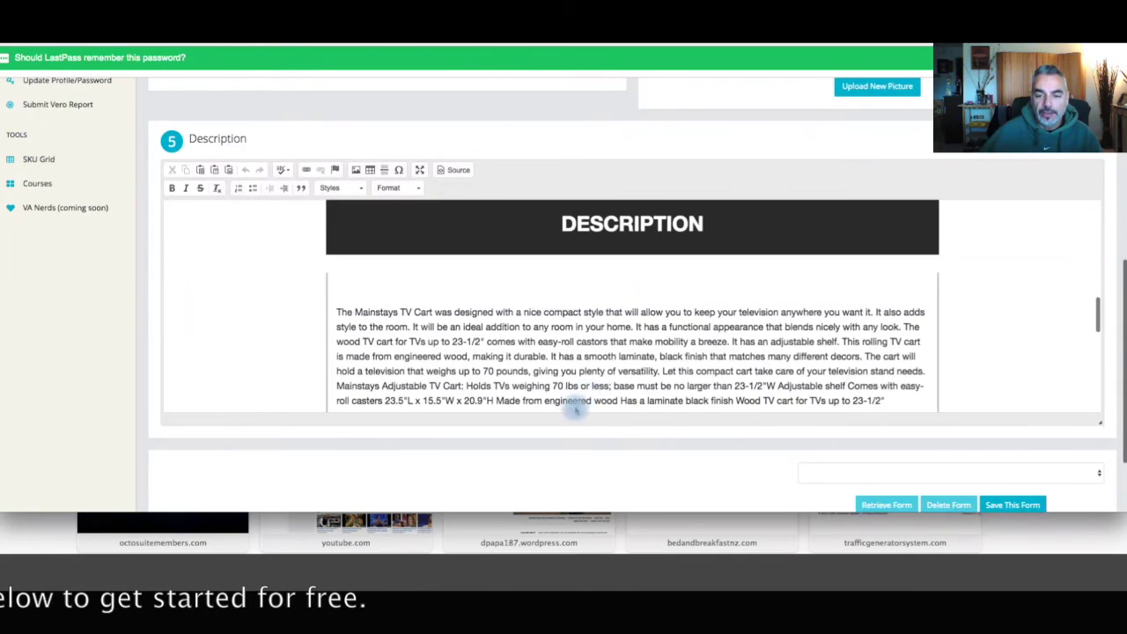
{"action": "scroll", "coordinate": [516, 295], "scroll_direction": "down", "scroll_amount": 5}
{"action": "scroll", "coordinate": [520, 294], "scroll_direction": "down", "scroll_amount": 5}
{"action": "scroll", "coordinate": [524, 299], "scroll_direction": "down", "scroll_amount": 4}
{"action": "scroll", "coordinate": [523, 297], "scroll_direction": "up", "scroll_amount": 5}
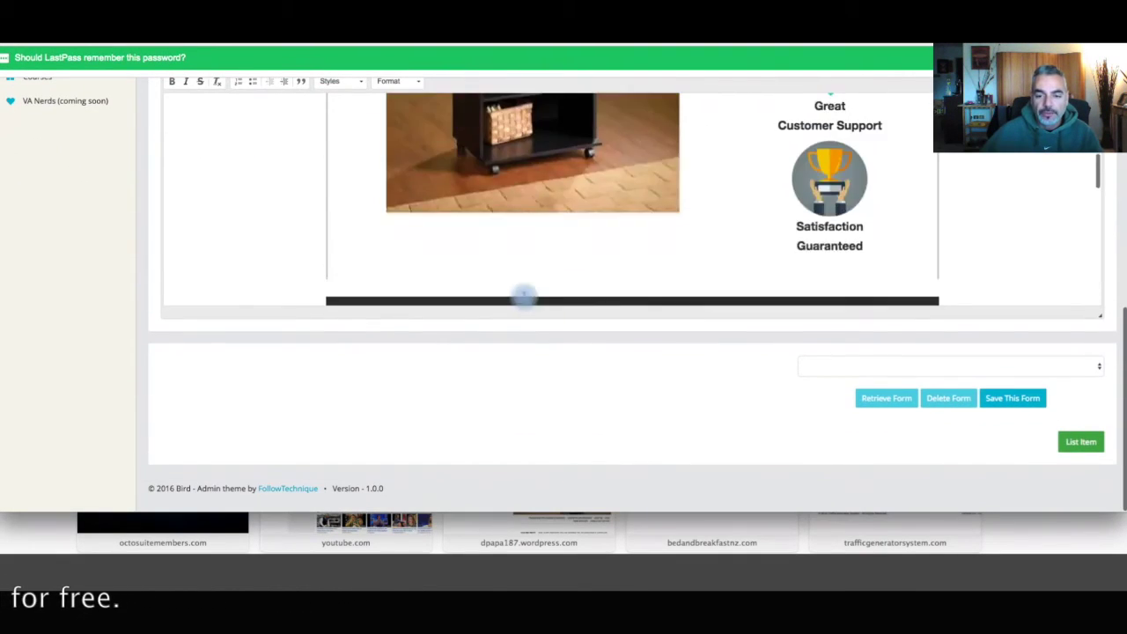
{"action": "scroll", "coordinate": [523, 297], "scroll_direction": "up", "scroll_amount": 3}
{"action": "scroll", "coordinate": [455, 291], "scroll_direction": "up", "scroll_amount": 5}
{"action": "scroll", "coordinate": [436, 289], "scroll_direction": "up", "scroll_amount": 2}
{"action": "scroll", "coordinate": [435, 289], "scroll_direction": "down", "scroll_amount": 5}
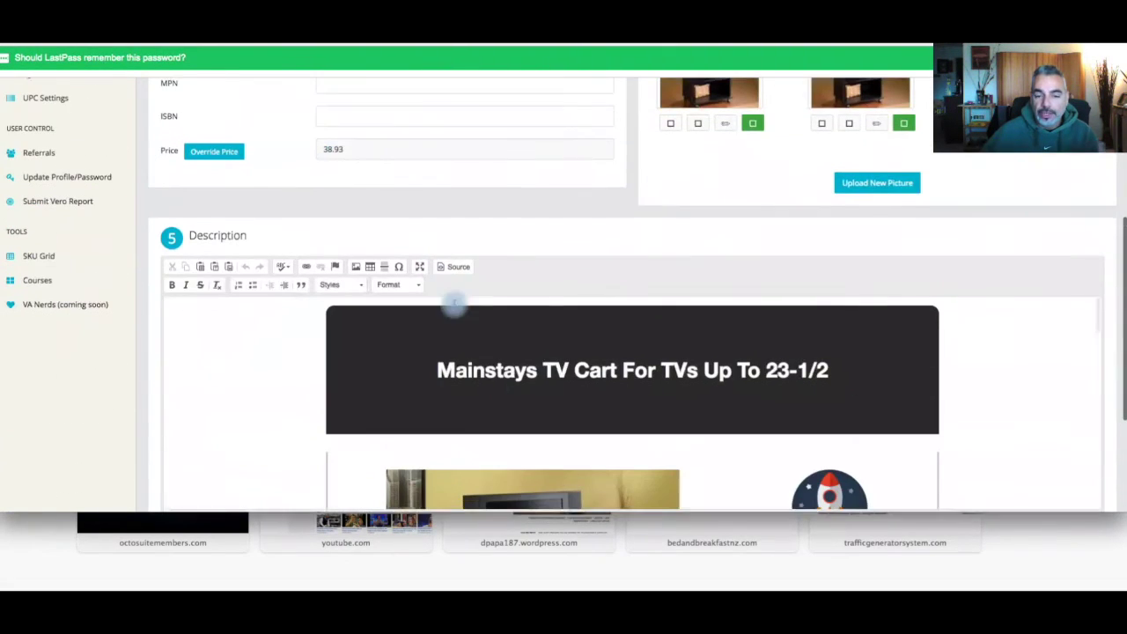
Step: Submit the Mainstays TV Cart item for listing on eBay
{"action": "left_click_drag", "start_coordinate": [437, 336], "coordinate": [803, 350]}
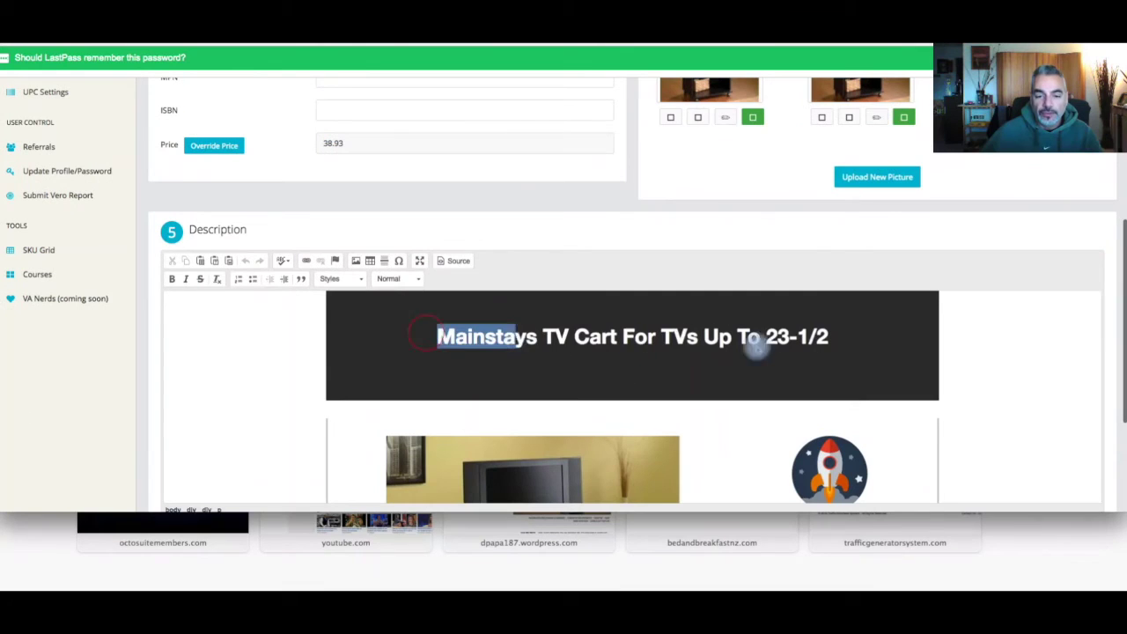
{"action": "left_click", "coordinate": [596, 331]}
{"action": "scroll", "coordinate": [593, 327], "scroll_direction": "down", "scroll_amount": 2}
{"action": "scroll", "coordinate": [516, 322], "scroll_direction": "down", "scroll_amount": 5}
{"action": "scroll", "coordinate": [520, 322], "scroll_direction": "down", "scroll_amount": 5}
{"action": "scroll", "coordinate": [519, 322], "scroll_direction": "down", "scroll_amount": 5}
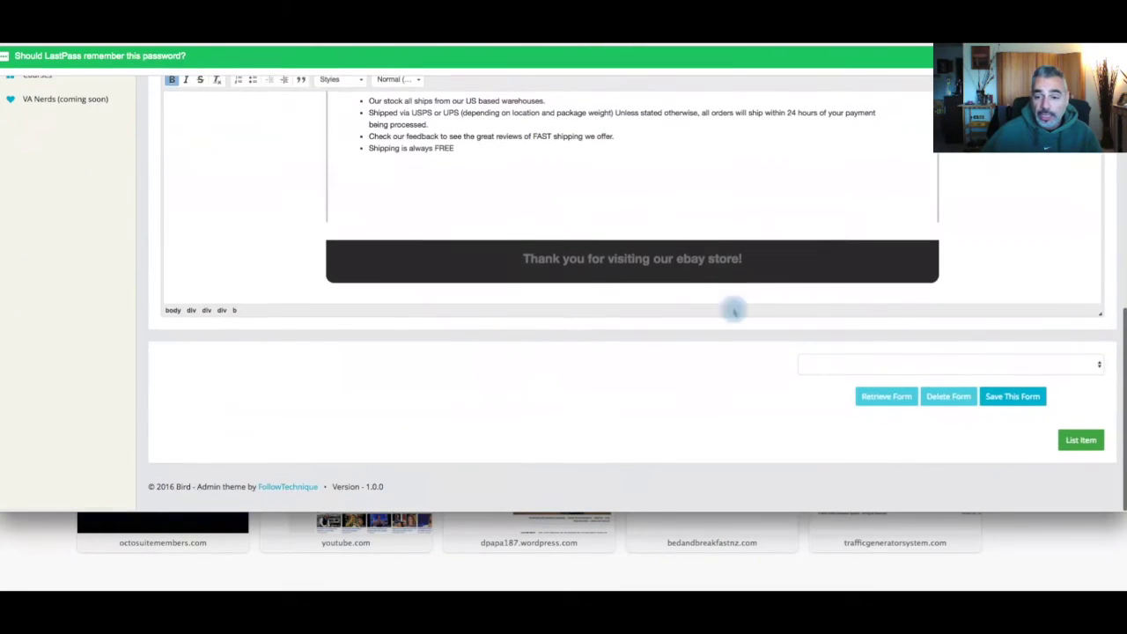
{"action": "left_click", "coordinate": [1082, 442]}
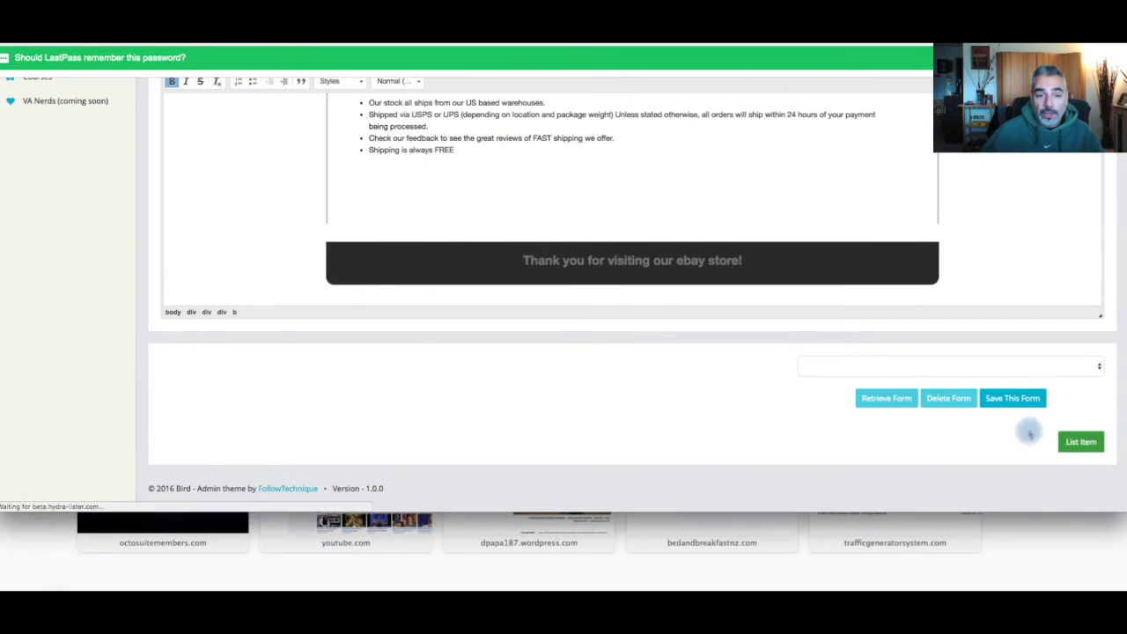
Step: Check the variations option on the form, leaving it at None
{"action": "scroll", "coordinate": [615, 291], "scroll_direction": "up", "scroll_amount": 3}
{"action": "scroll", "coordinate": [616, 291], "scroll_direction": "up", "scroll_amount": 5}
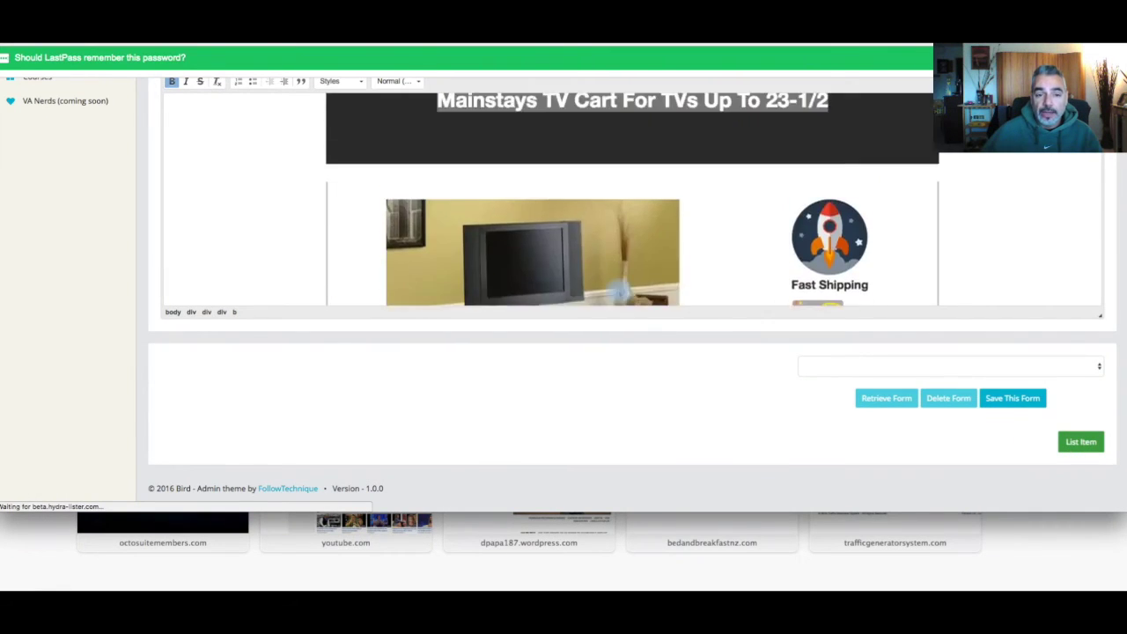
{"action": "scroll", "coordinate": [413, 363], "scroll_direction": "down", "scroll_amount": 2}
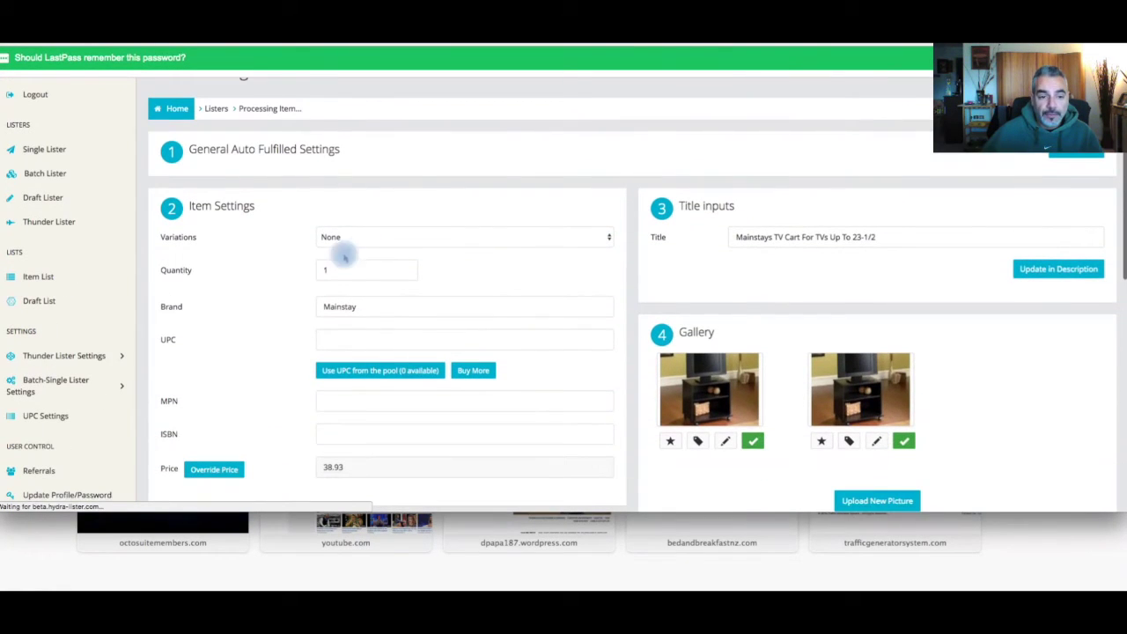
{"action": "left_click", "coordinate": [419, 233]}
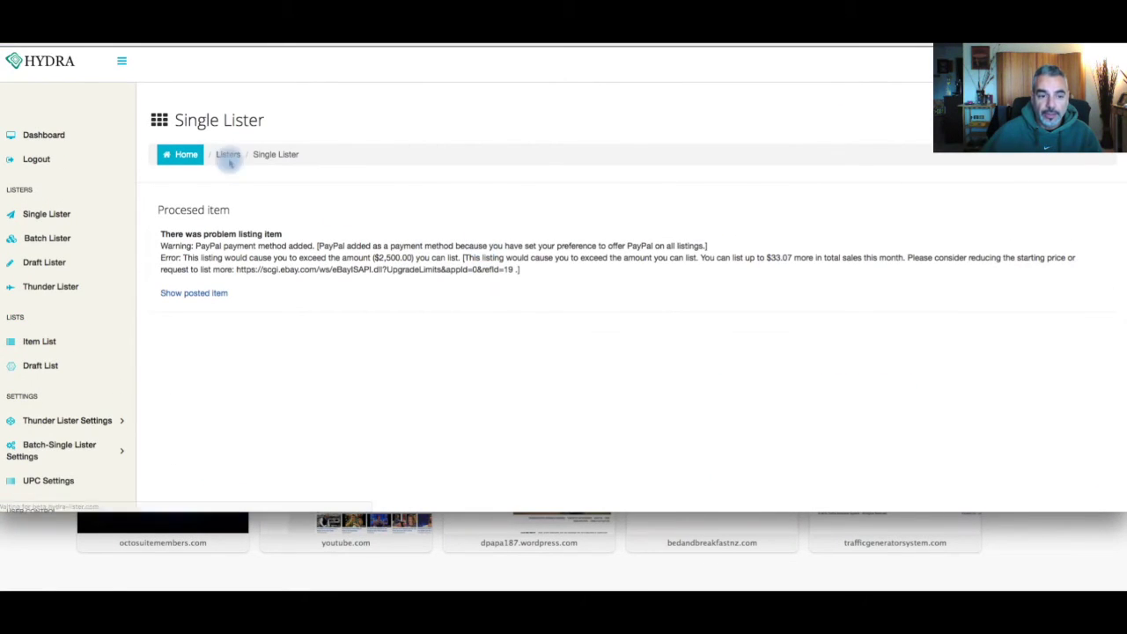
Step: Show the posted item's data, then paste the Mainstays TV Cart Amazon link into Thunder Lister
{"action": "left_click", "coordinate": [199, 294]}
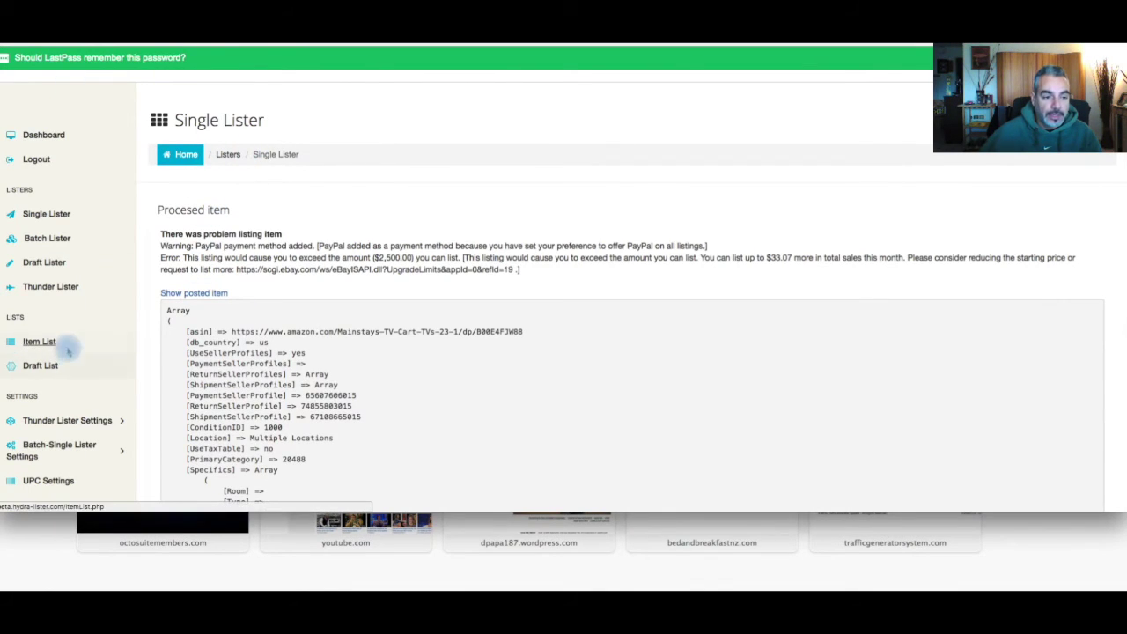
{"action": "left_click", "coordinate": [63, 283]}
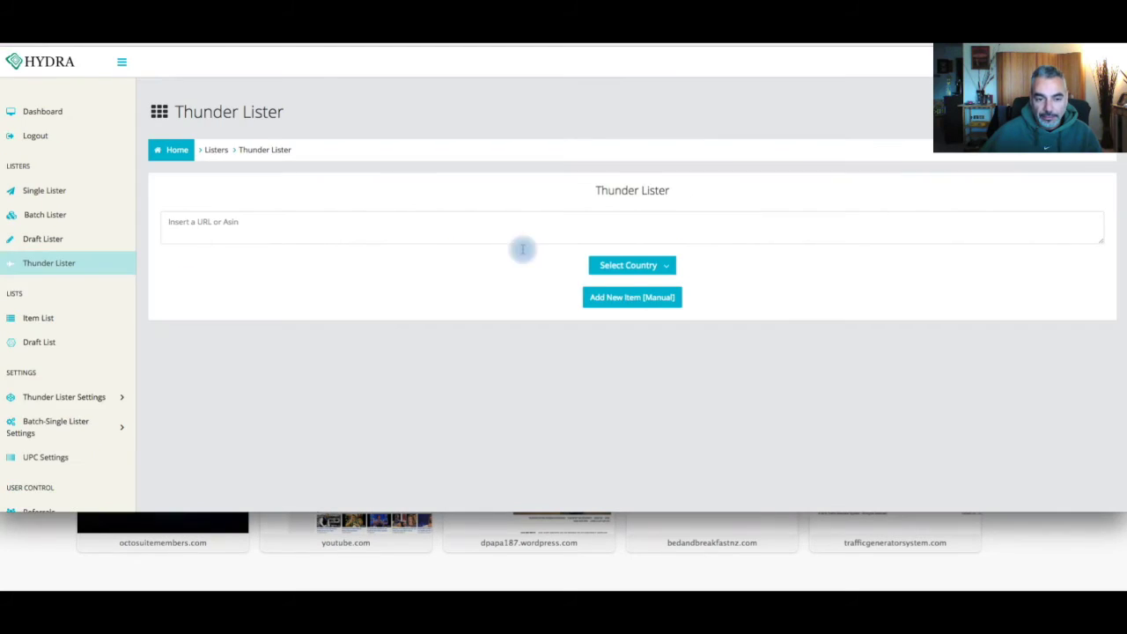
{"action": "left_click", "coordinate": [359, 264]}
{"action": "type", "text": "https://www.amazon.com/Mainstays-TV-Cart-TVs-23-1/dp/B00E4FJW88"}
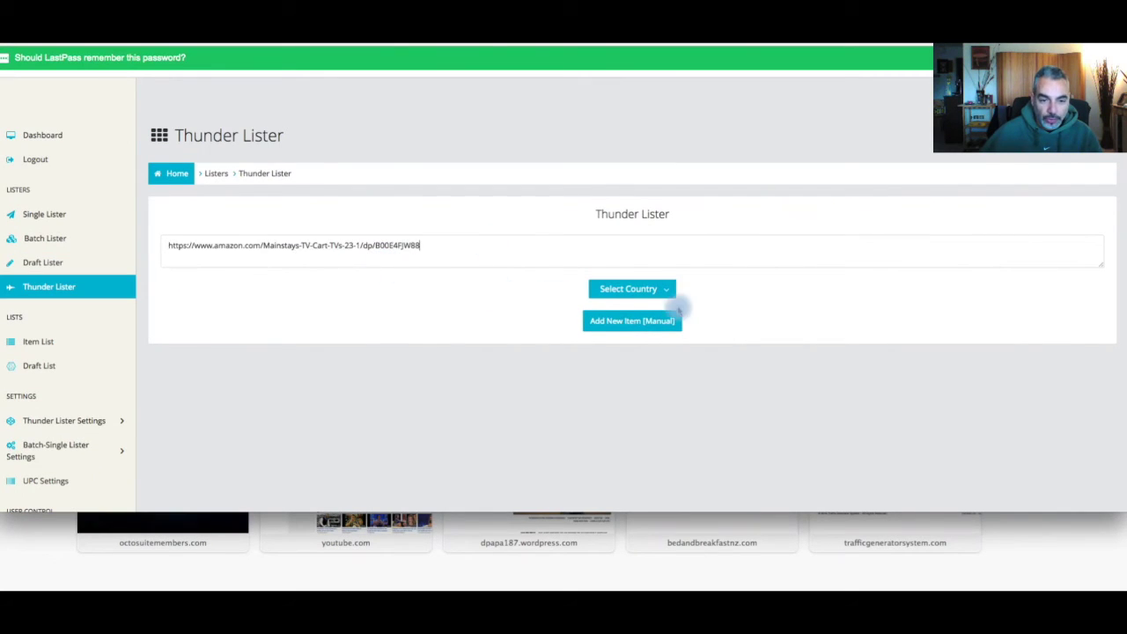
{"action": "left_click", "coordinate": [664, 300]}
{"action": "left_click", "coordinate": [603, 316]}
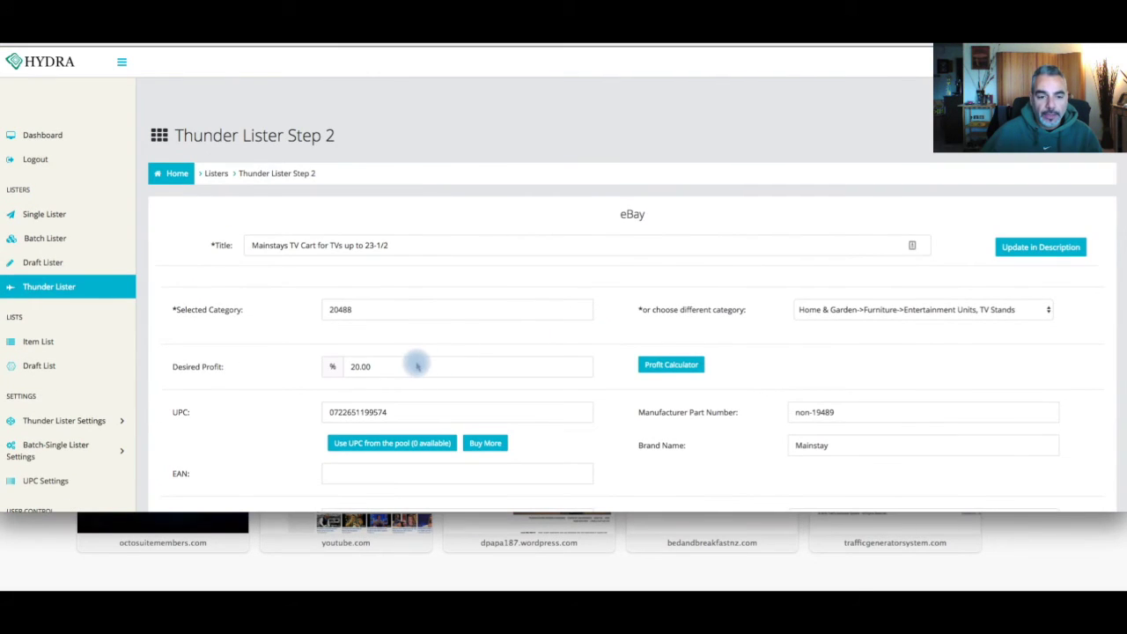
{"action": "scroll", "coordinate": [385, 341], "scroll_direction": "down", "scroll_amount": 1}
{"action": "left_click_drag", "start_coordinate": [406, 303], "coordinate": [315, 303]}
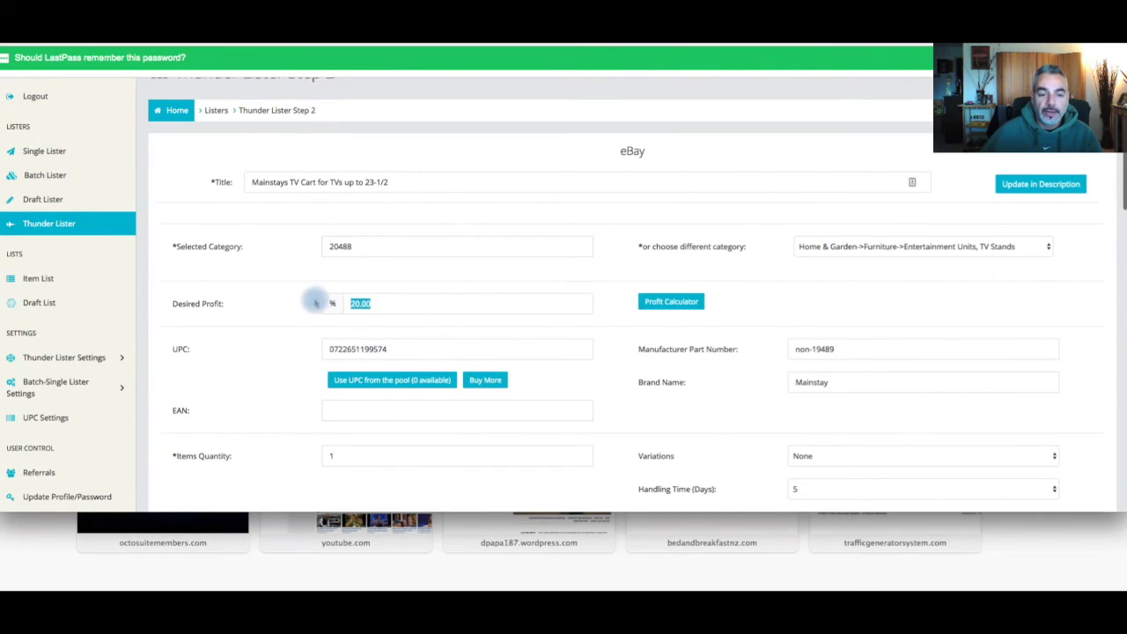
{"action": "type", "text": "10"}
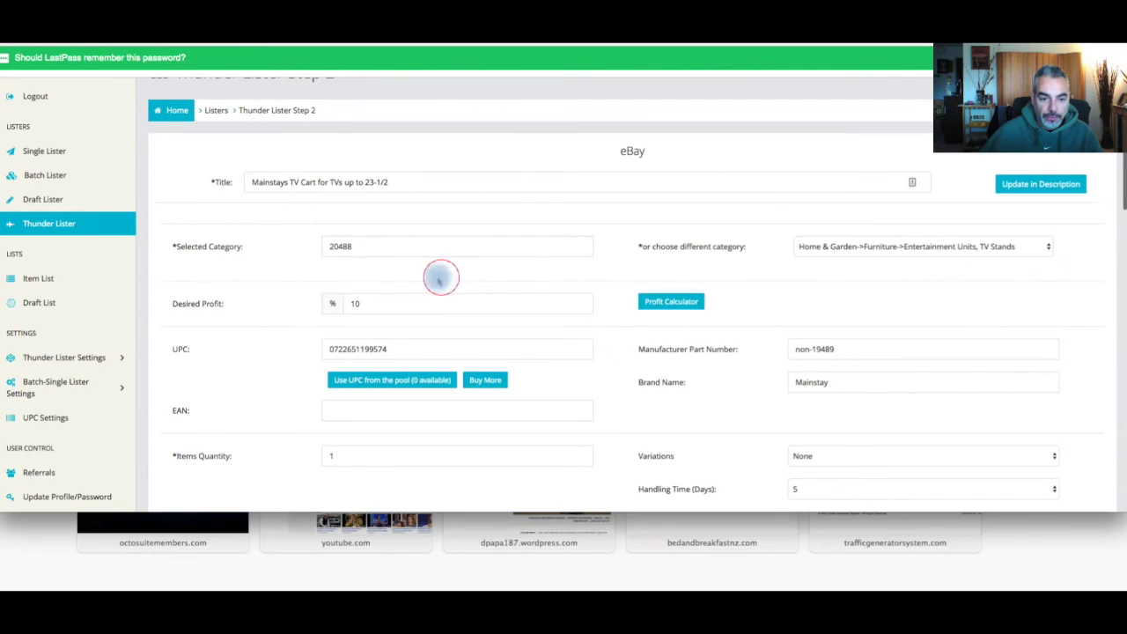
{"action": "scroll", "coordinate": [432, 302], "scroll_direction": "down", "scroll_amount": 2}
{"action": "scroll", "coordinate": [432, 305], "scroll_direction": "down", "scroll_amount": 2}
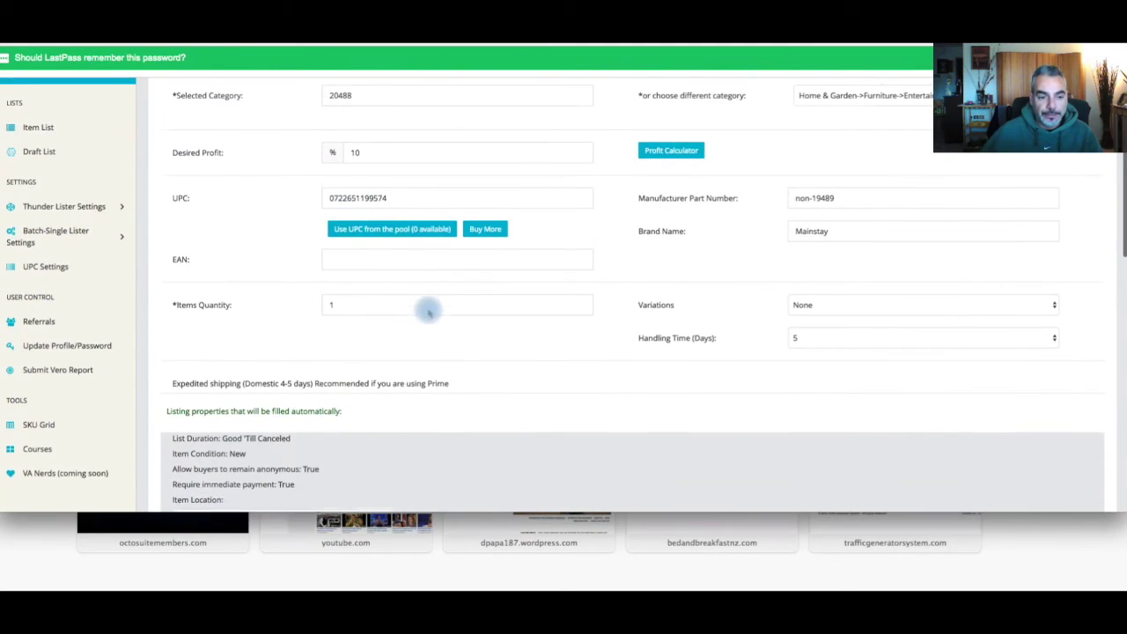
{"action": "scroll", "coordinate": [853, 295], "scroll_direction": "down", "scroll_amount": 1}
{"action": "left_click", "coordinate": [870, 272]}
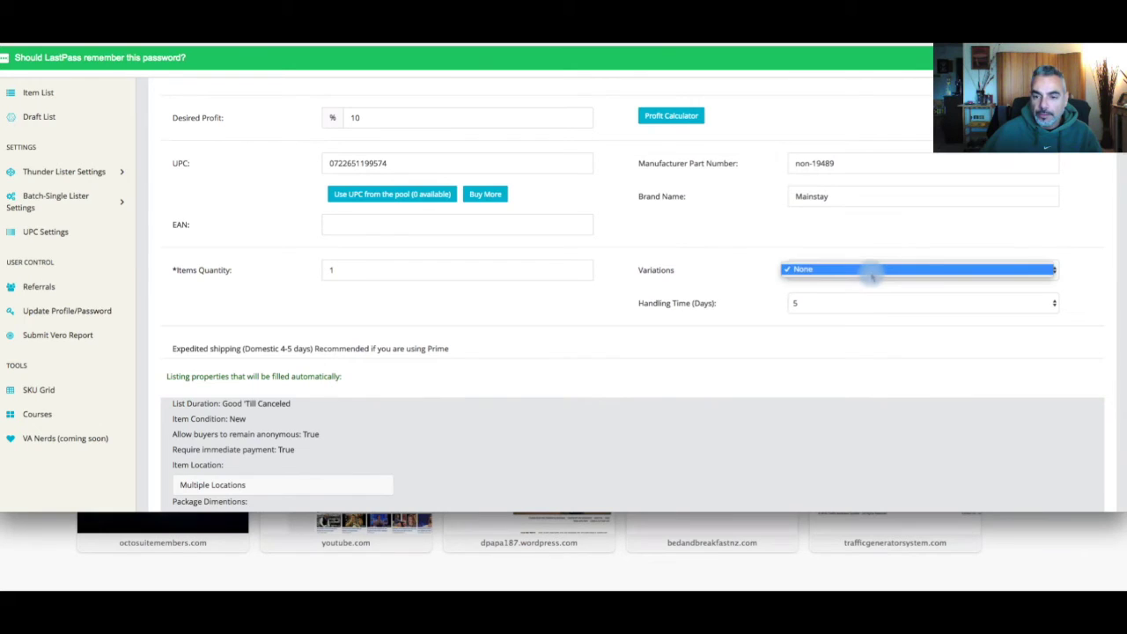
{"action": "left_click", "coordinate": [871, 273]}
{"action": "scroll", "coordinate": [516, 334], "scroll_direction": "down", "scroll_amount": 3}
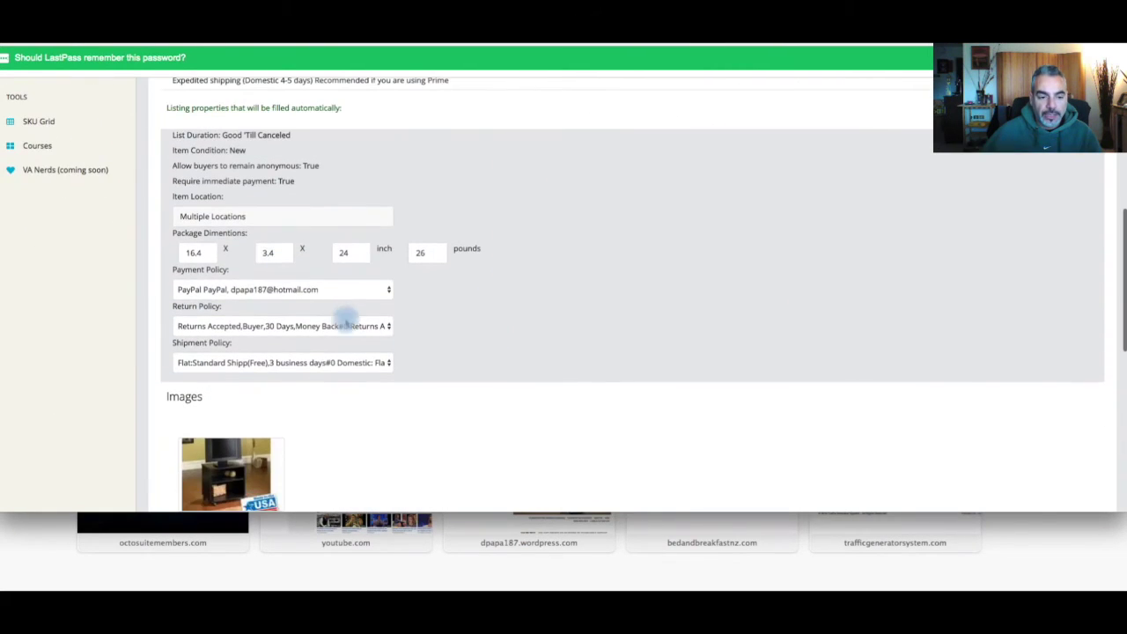
{"action": "scroll", "coordinate": [346, 319], "scroll_direction": "down", "scroll_amount": 4}
{"action": "scroll", "coordinate": [387, 322], "scroll_direction": "down", "scroll_amount": 1}
{"action": "scroll", "coordinate": [355, 314], "scroll_direction": "down", "scroll_amount": 2}
{"action": "scroll", "coordinate": [357, 314], "scroll_direction": "down", "scroll_amount": 2}
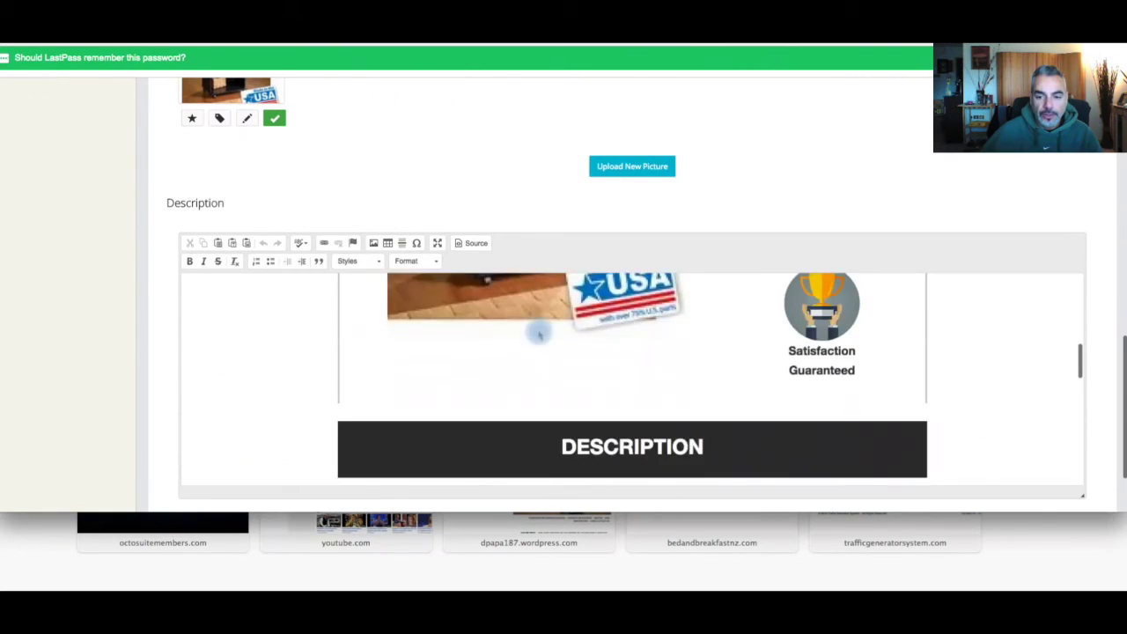
{"action": "scroll", "coordinate": [352, 317], "scroll_direction": "down", "scroll_amount": 3}
{"action": "scroll", "coordinate": [344, 332], "scroll_direction": "down", "scroll_amount": 2}
{"action": "scroll", "coordinate": [344, 325], "scroll_direction": "up", "scroll_amount": 10}
{"action": "scroll", "coordinate": [335, 323], "scroll_direction": "up", "scroll_amount": 5}
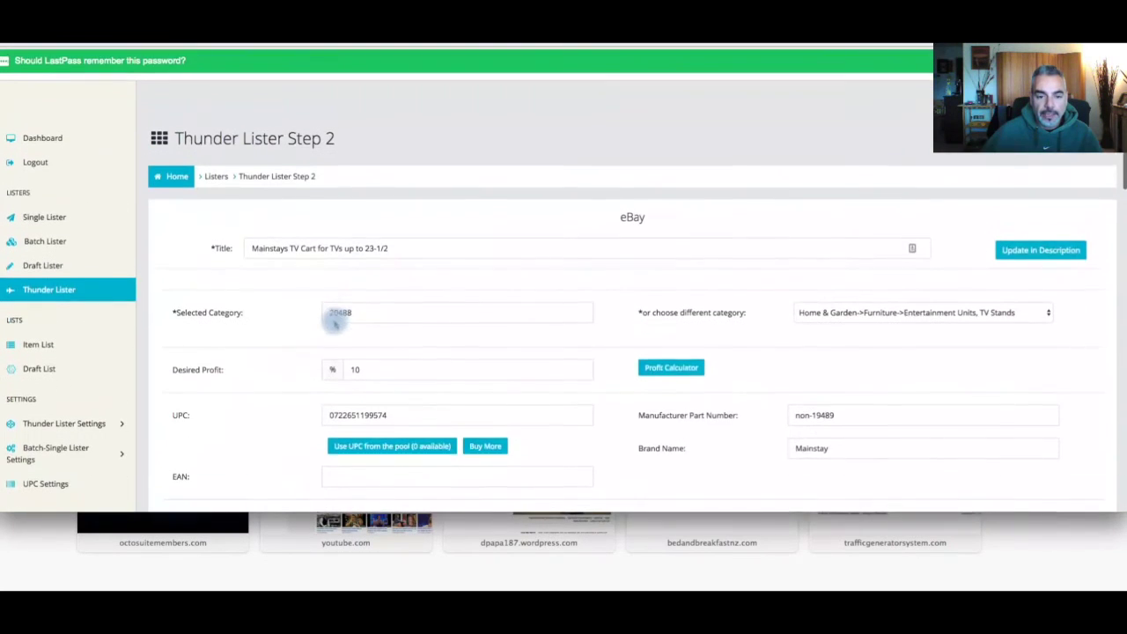
{"action": "scroll", "coordinate": [402, 355], "scroll_direction": "down", "scroll_amount": 1}
{"action": "scroll", "coordinate": [893, 279], "scroll_direction": "down", "scroll_amount": 2}
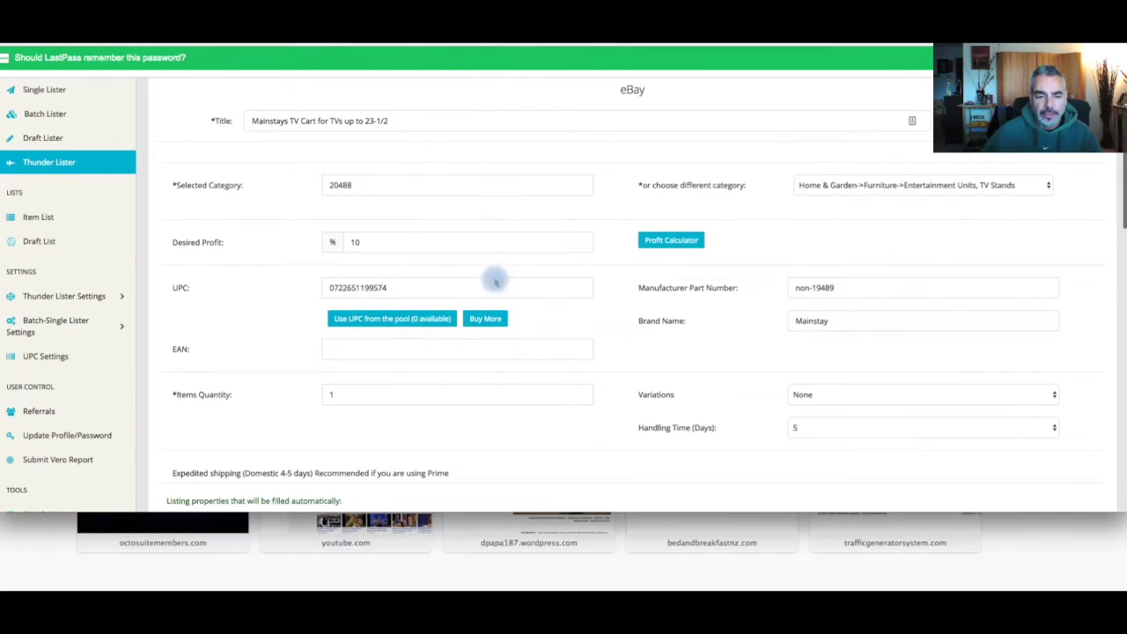
{"action": "scroll", "coordinate": [901, 269], "scroll_direction": "down", "scroll_amount": 2}
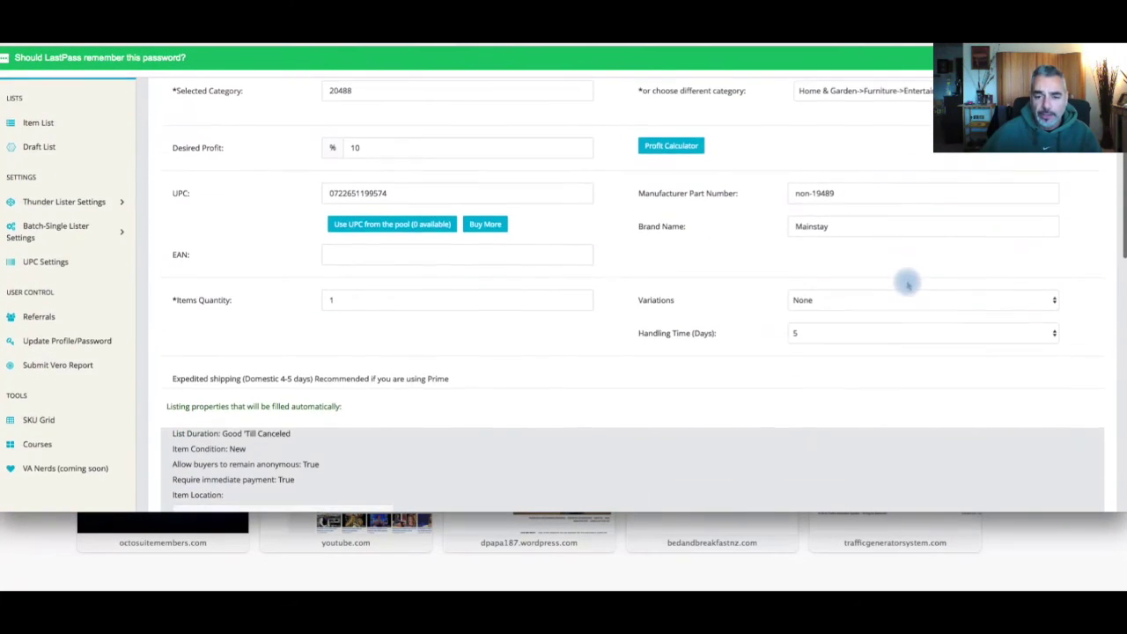
{"action": "scroll", "coordinate": [908, 283], "scroll_direction": "down", "scroll_amount": 1}
{"action": "scroll", "coordinate": [868, 184], "scroll_direction": "up", "scroll_amount": 1}
{"action": "scroll", "coordinate": [855, 199], "scroll_direction": "up", "scroll_amount": 5}
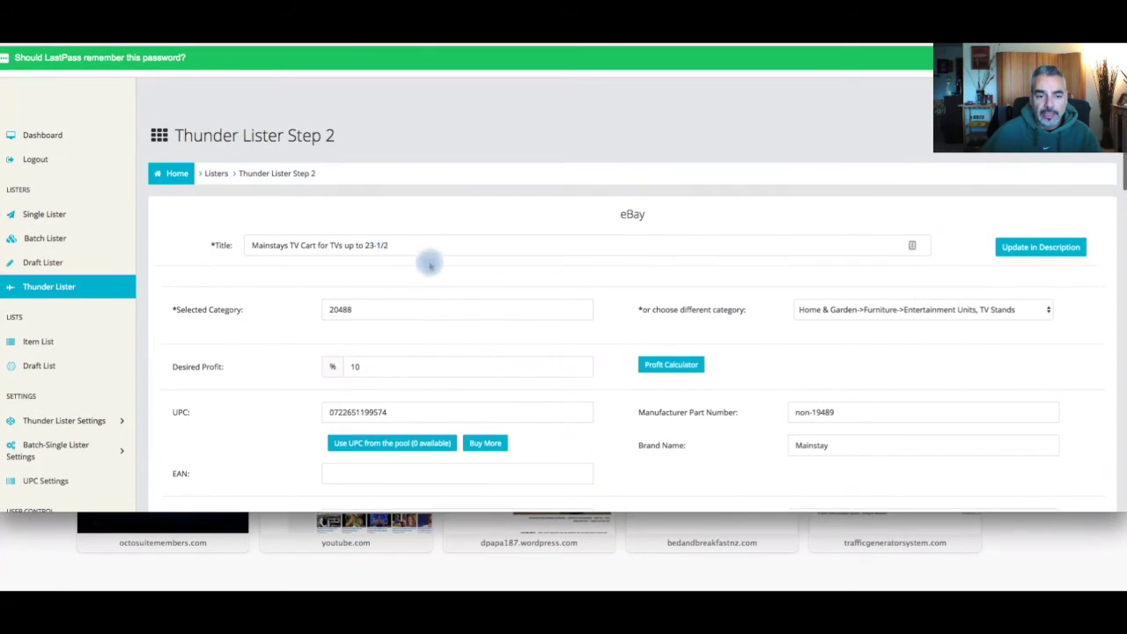
{"action": "triple_click", "coordinate": [436, 249]}
{"action": "left_click", "coordinate": [286, 245]}
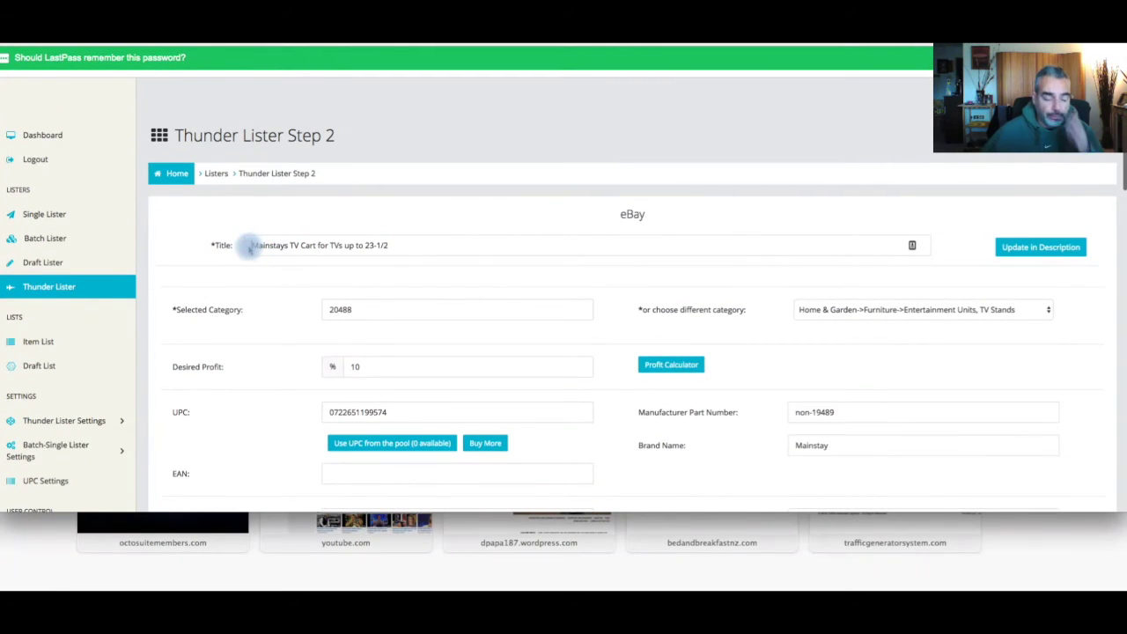
{"action": "scroll", "coordinate": [322, 264], "scroll_direction": "down", "scroll_amount": 2}
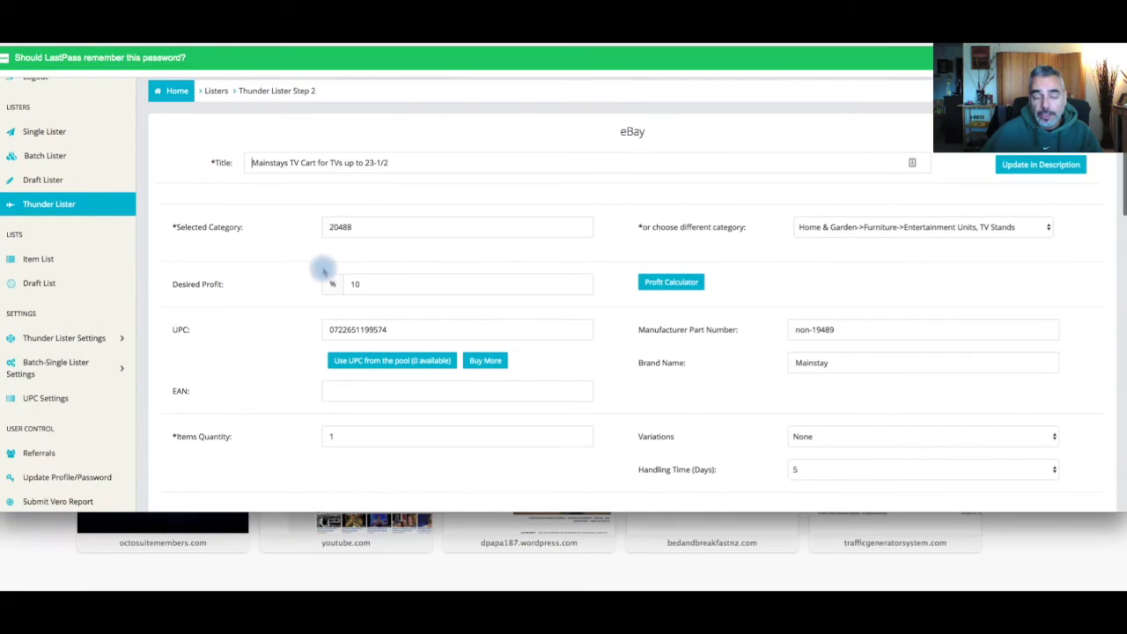
{"action": "scroll", "coordinate": [323, 271], "scroll_direction": "down", "scroll_amount": 1}
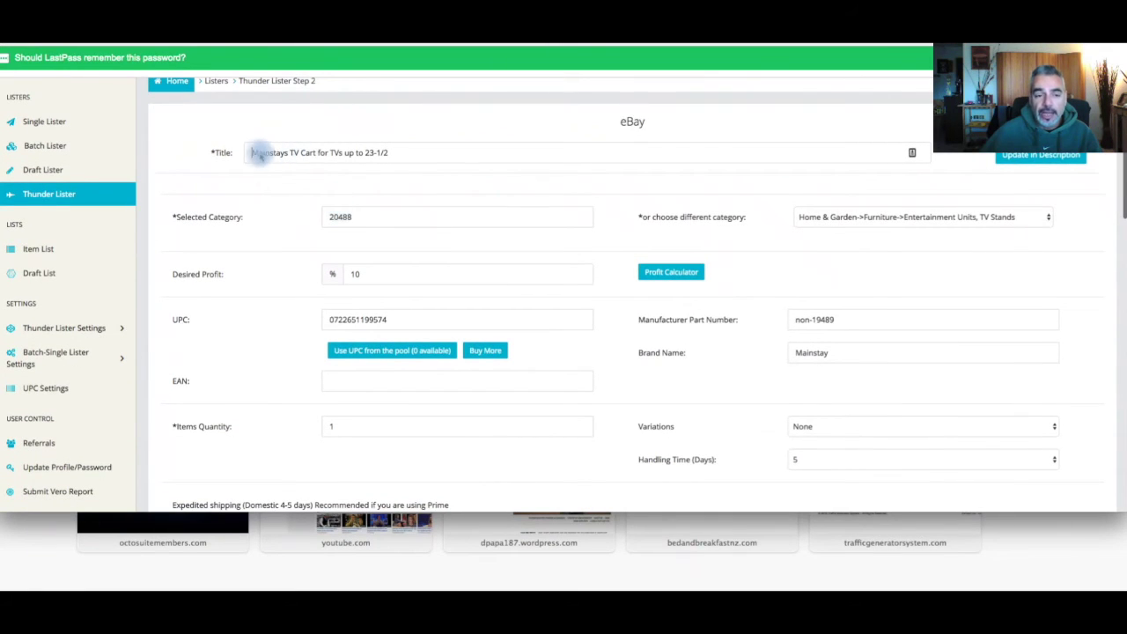
{"action": "left_click_drag", "start_coordinate": [254, 152], "coordinate": [392, 155]}
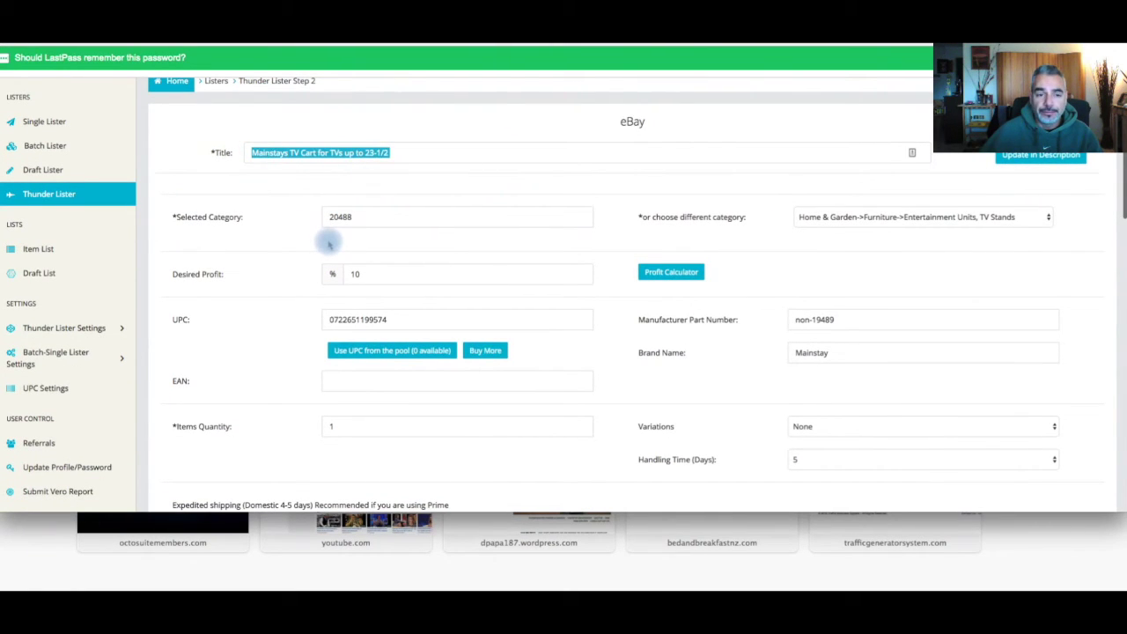
{"action": "scroll", "coordinate": [328, 245], "scroll_direction": "down", "scroll_amount": 5}
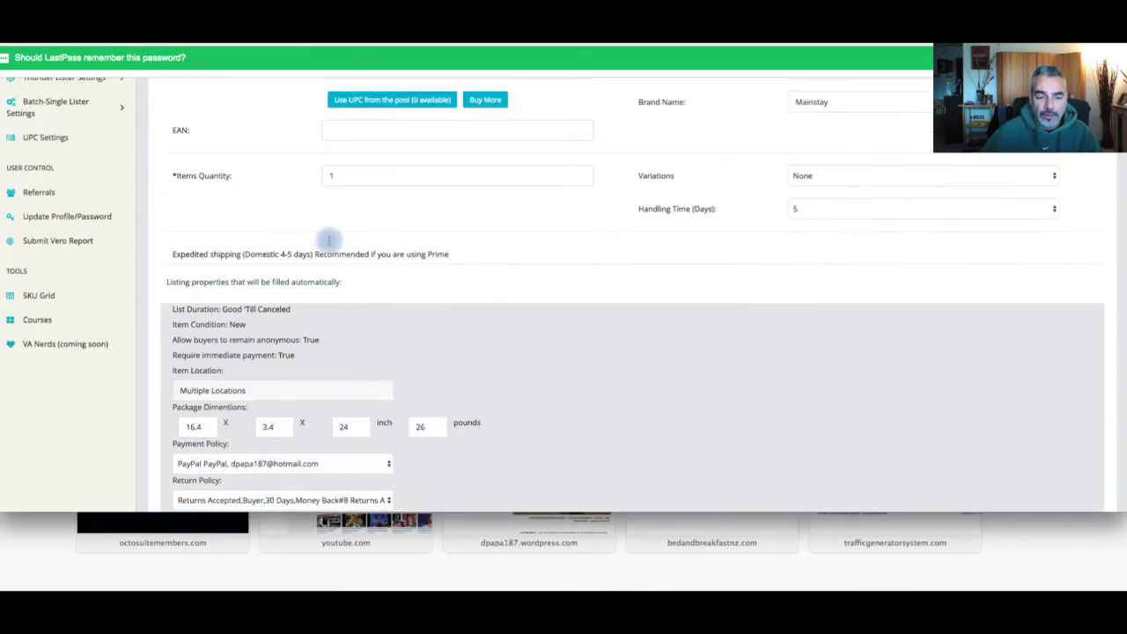
{"action": "scroll", "coordinate": [328, 245], "scroll_direction": "down", "scroll_amount": 5}
{"action": "scroll", "coordinate": [329, 245], "scroll_direction": "down", "scroll_amount": 5}
{"action": "scroll", "coordinate": [328, 245], "scroll_direction": "down", "scroll_amount": 3}
{"action": "scroll", "coordinate": [328, 245], "scroll_direction": "up", "scroll_amount": 3}
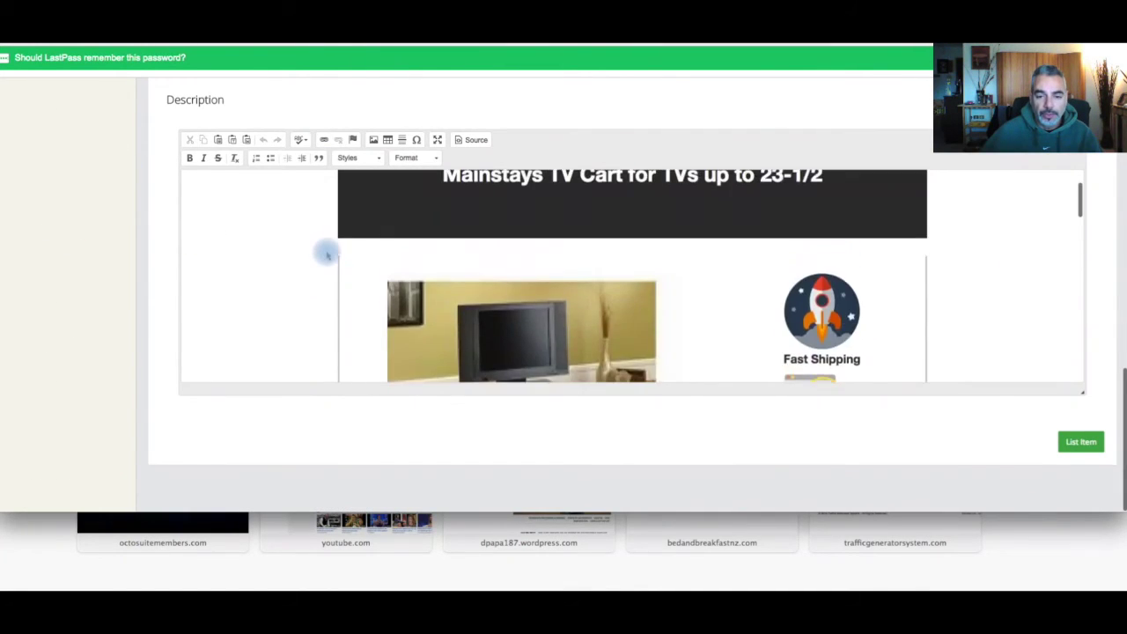
{"action": "scroll", "coordinate": [328, 245], "scroll_direction": "up", "scroll_amount": 2}
{"action": "scroll", "coordinate": [327, 255], "scroll_direction": "down", "scroll_amount": 2}
{"action": "scroll", "coordinate": [324, 253], "scroll_direction": "down", "scroll_amount": 3}
{"action": "scroll", "coordinate": [322, 252], "scroll_direction": "down", "scroll_amount": 3}
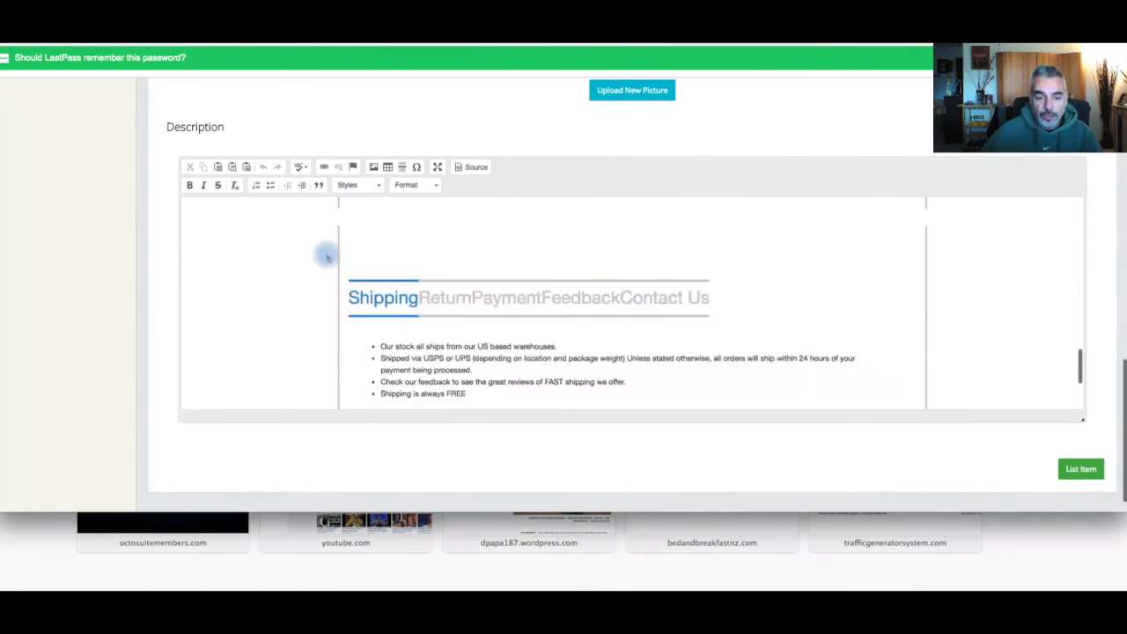
{"action": "scroll", "coordinate": [308, 260], "scroll_direction": "down", "scroll_amount": 3}
{"action": "scroll", "coordinate": [290, 269], "scroll_direction": "up", "scroll_amount": 10}
{"action": "scroll", "coordinate": [295, 220], "scroll_direction": "up", "scroll_amount": 15}
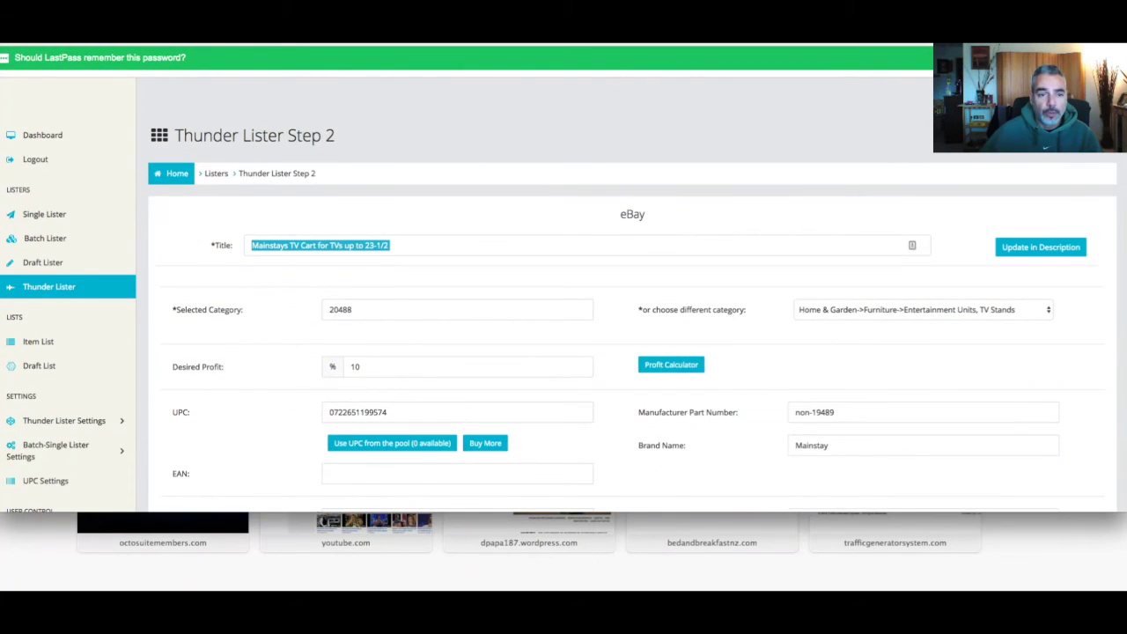
{"action": "scroll", "coordinate": [509, 264], "scroll_direction": "down", "scroll_amount": 10}
{"action": "scroll", "coordinate": [710, 354], "scroll_direction": "down", "scroll_amount": 10}
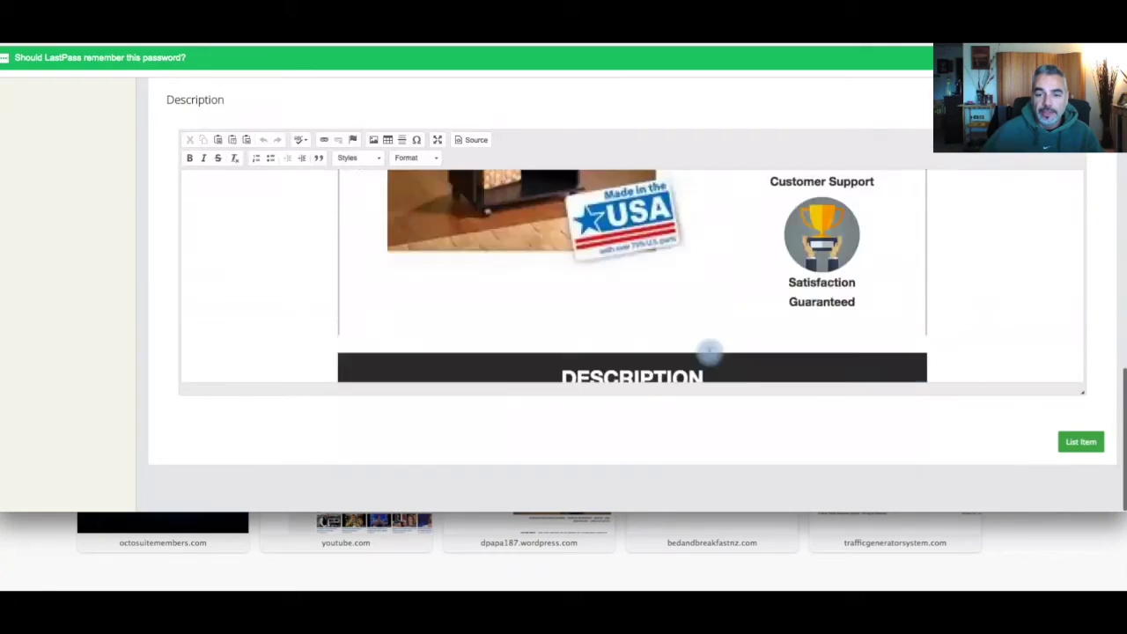
{"action": "scroll", "coordinate": [704, 308], "scroll_direction": "down", "scroll_amount": 3}
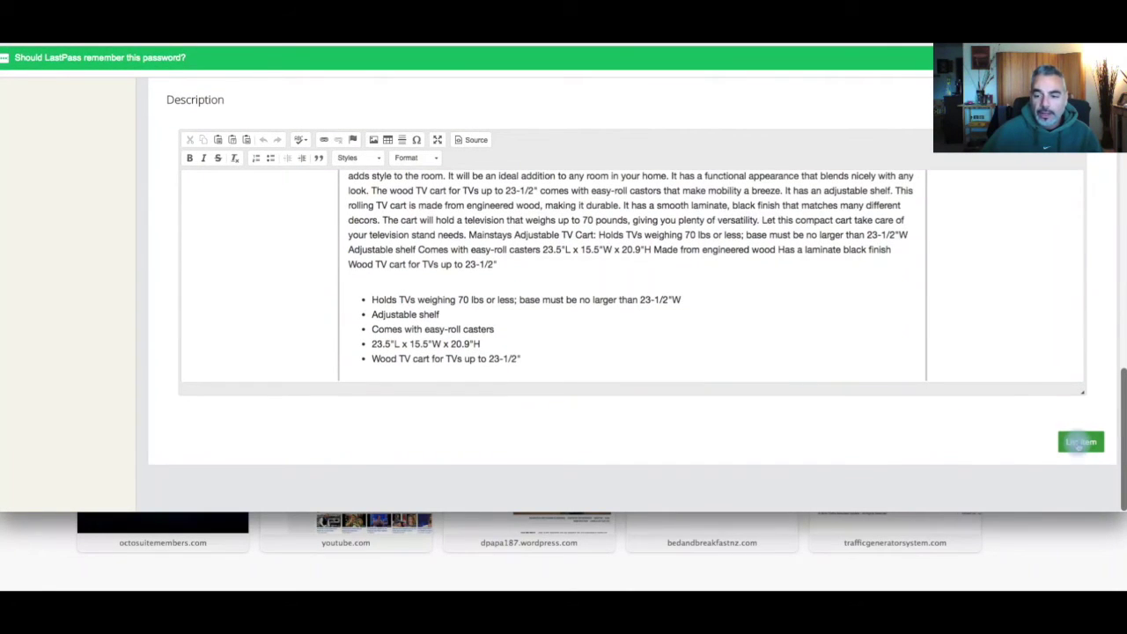
{"action": "left_click", "coordinate": [1079, 444]}
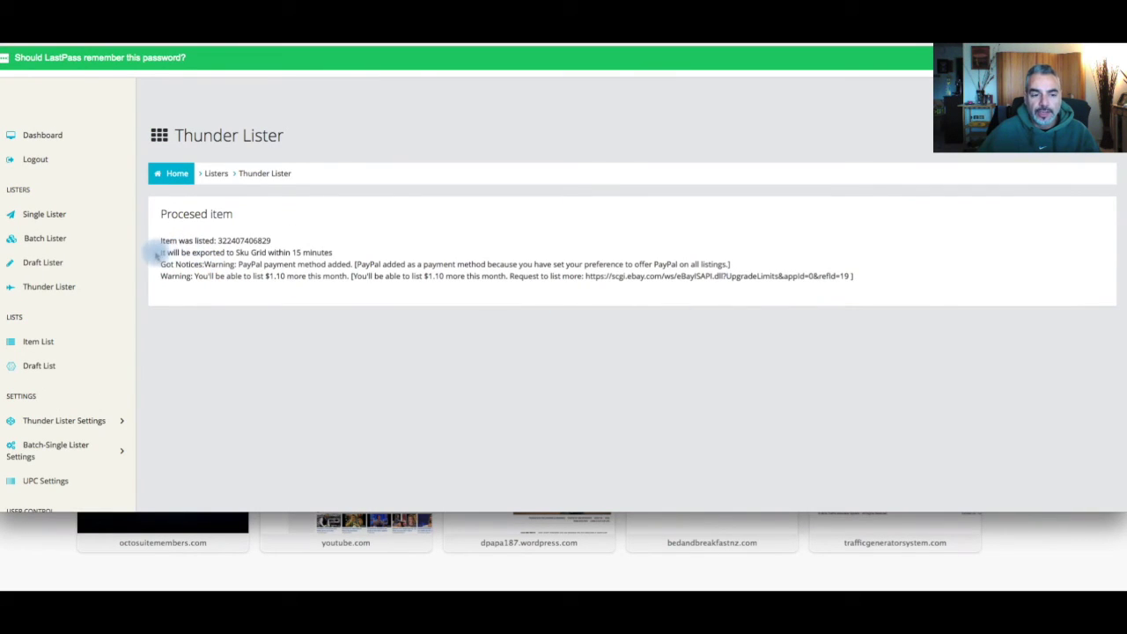
Step: Highlight the Sku Grid export notice on the Processed item confirmation
{"action": "left_click_drag", "start_coordinate": [161, 253], "coordinate": [352, 258]}
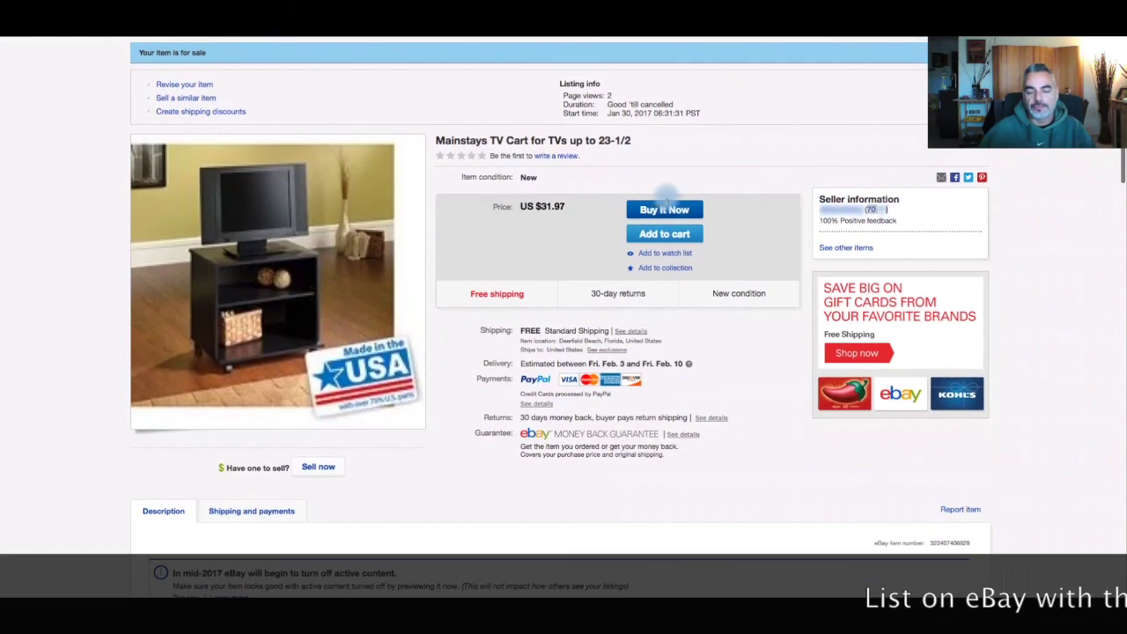
{"action": "scroll", "coordinate": [574, 183], "scroll_direction": "down", "scroll_amount": 1}
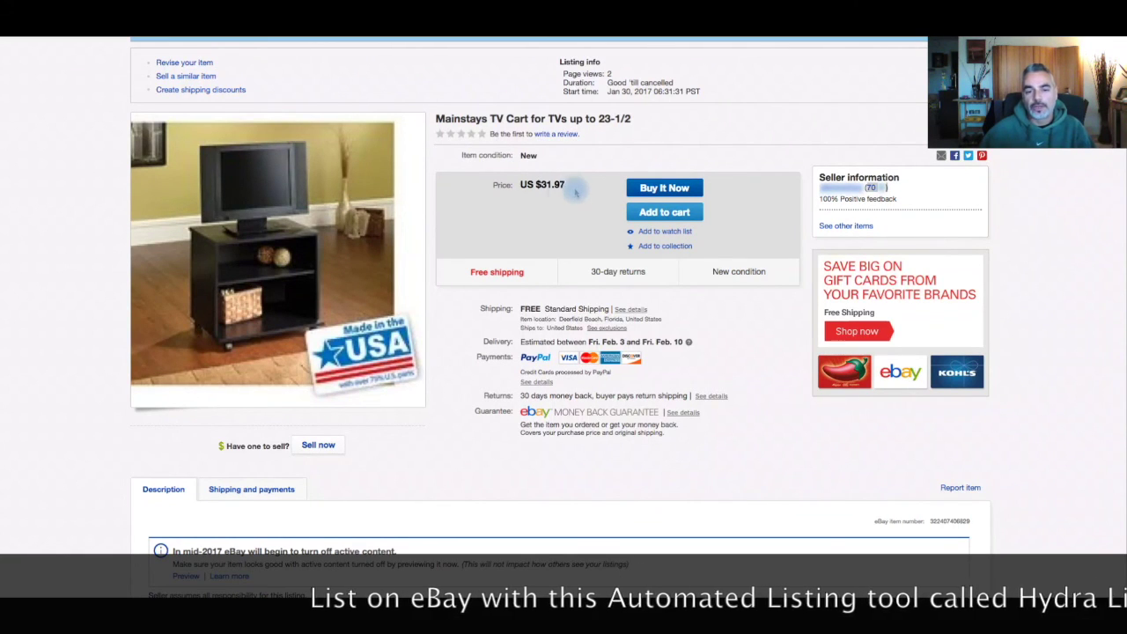
{"action": "left_click_drag", "start_coordinate": [574, 183], "coordinate": [550, 192]}
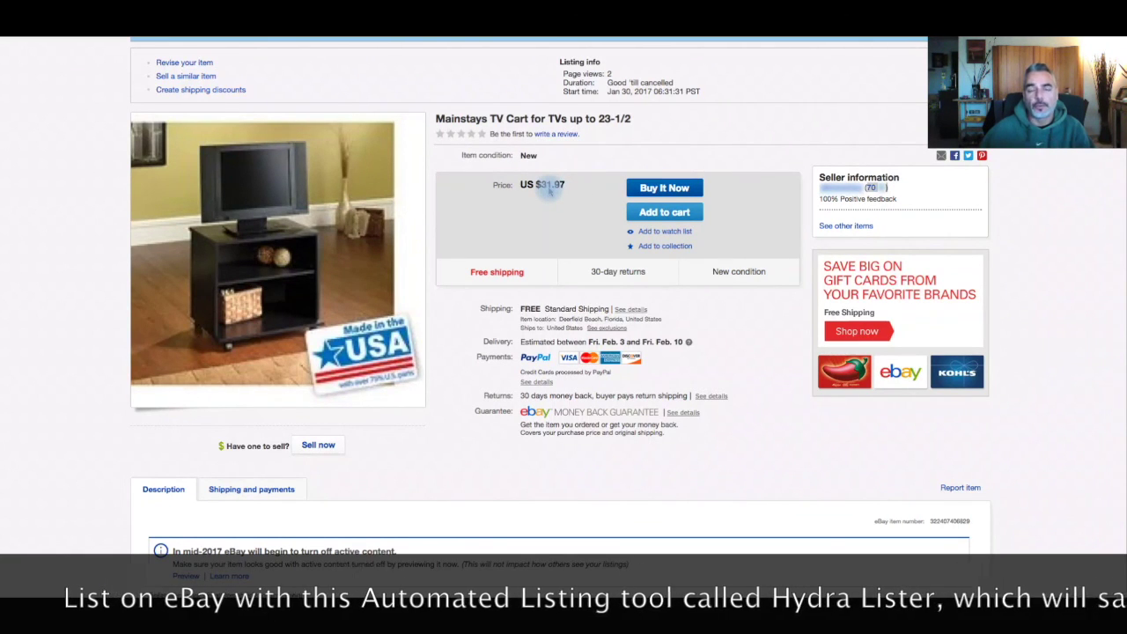
{"action": "scroll", "coordinate": [546, 192], "scroll_direction": "up", "scroll_amount": 1}
{"action": "left_click", "coordinate": [294, 112]}
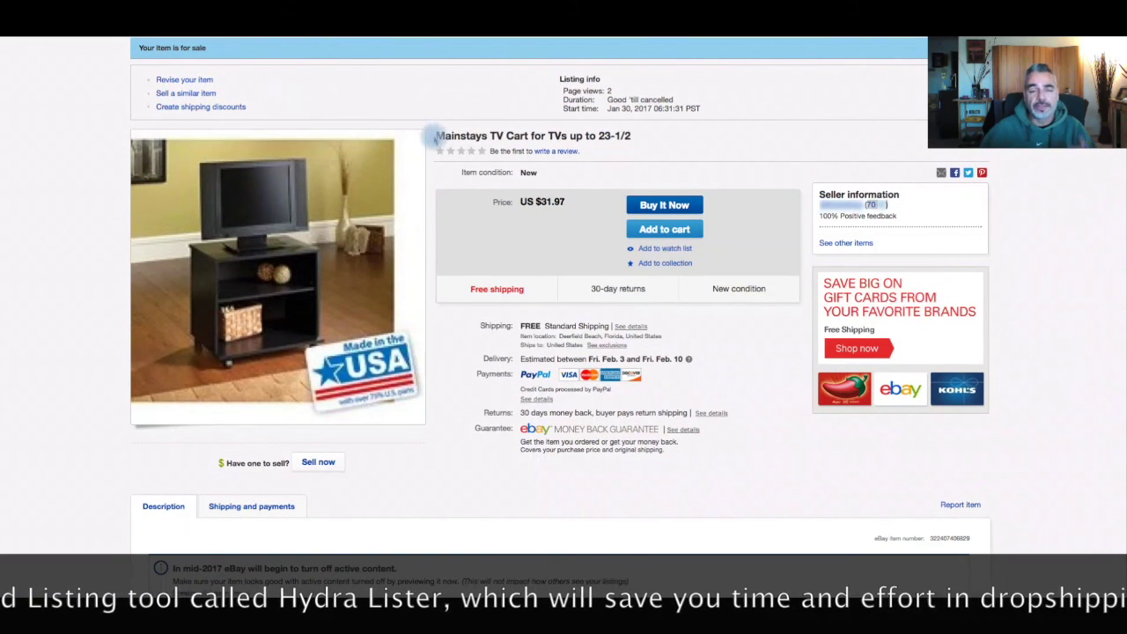
{"action": "scroll", "coordinate": [448, 142], "scroll_direction": "down", "scroll_amount": 1}
{"action": "scroll", "coordinate": [493, 145], "scroll_direction": "down", "scroll_amount": 1}
{"action": "scroll", "coordinate": [616, 152], "scroll_direction": "down", "scroll_amount": 1}
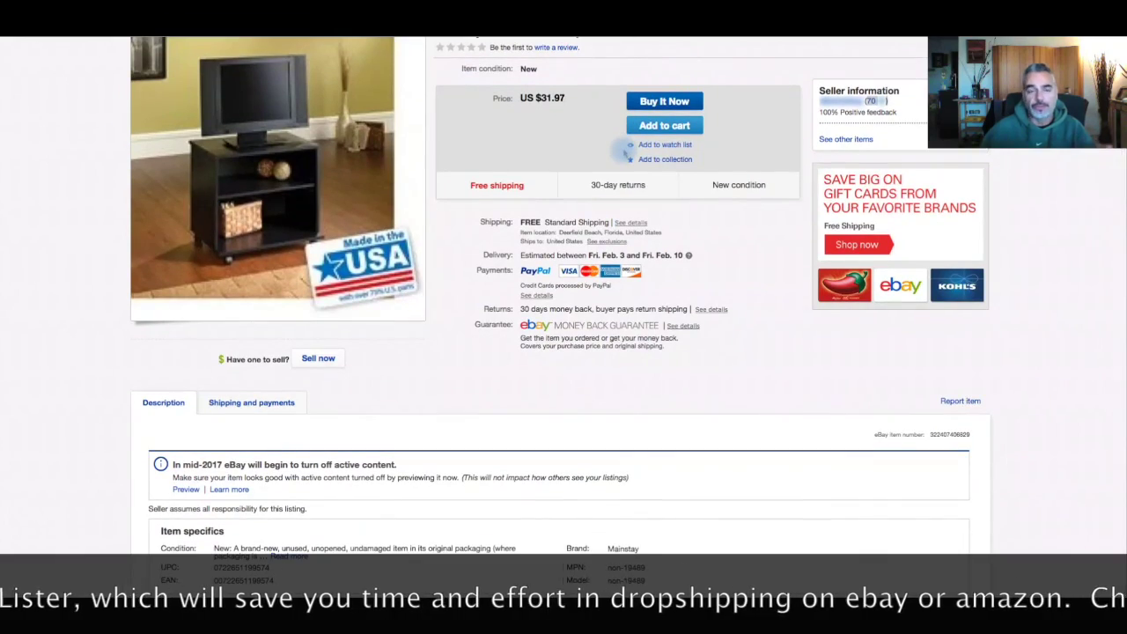
{"action": "scroll", "coordinate": [628, 151], "scroll_direction": "down", "scroll_amount": 1}
{"action": "scroll", "coordinate": [628, 152], "scroll_direction": "down", "scroll_amount": 2}
{"action": "scroll", "coordinate": [629, 152], "scroll_direction": "down", "scroll_amount": 2}
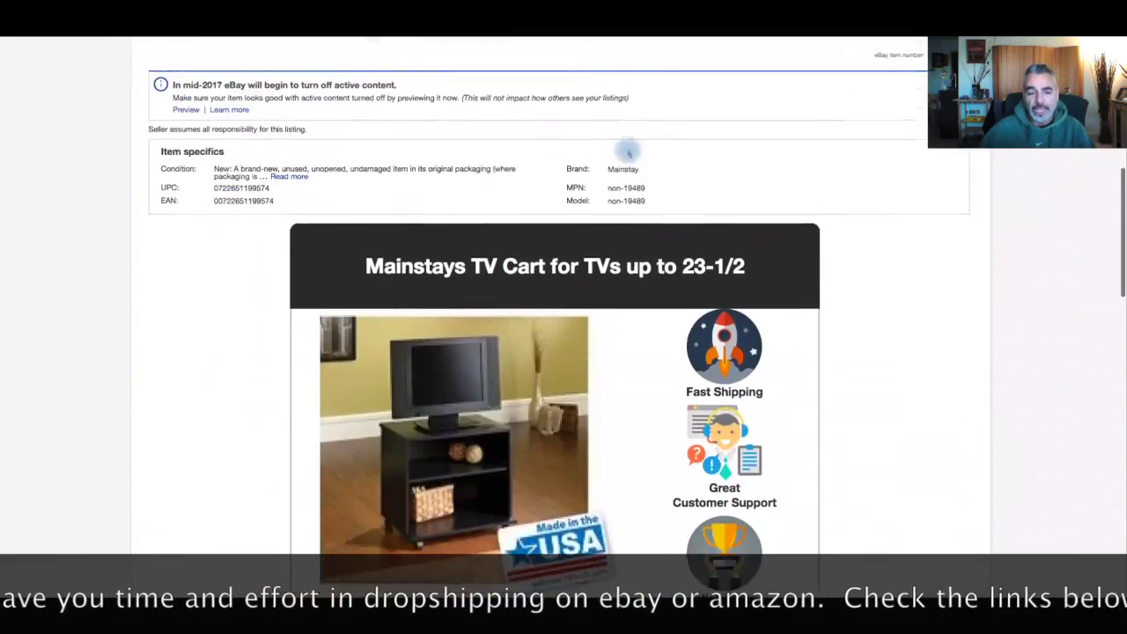
{"action": "scroll", "coordinate": [629, 152], "scroll_direction": "down", "scroll_amount": 3}
{"action": "scroll", "coordinate": [629, 153], "scroll_direction": "down", "scroll_amount": 4}
{"action": "scroll", "coordinate": [629, 153], "scroll_direction": "down", "scroll_amount": 4}
{"action": "scroll", "coordinate": [629, 153], "scroll_direction": "down", "scroll_amount": 2}
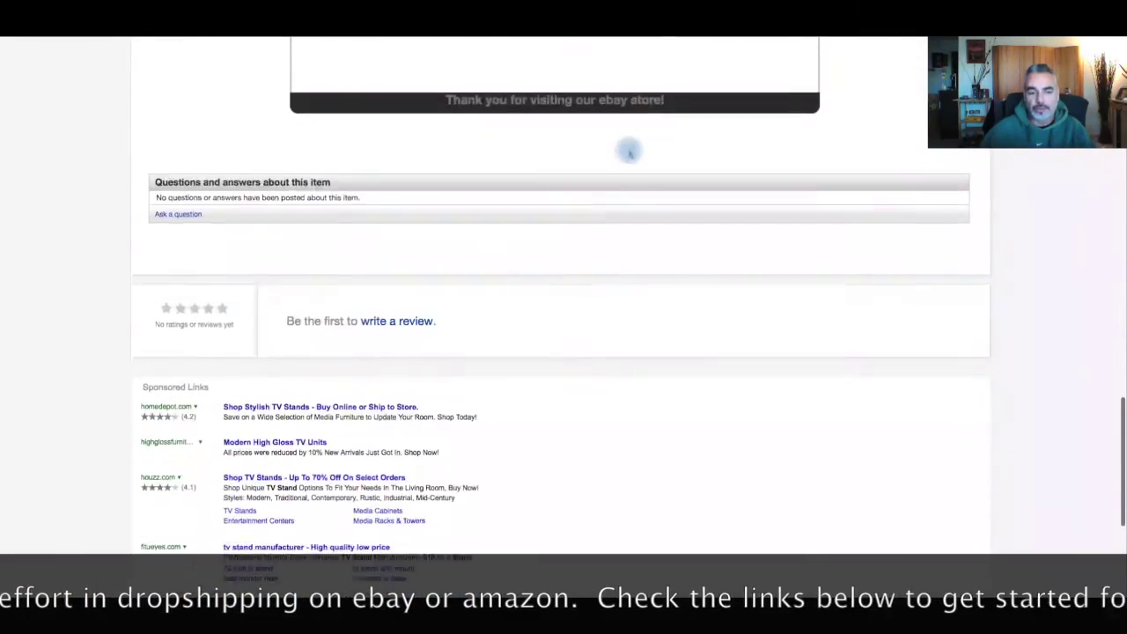
{"action": "scroll", "coordinate": [629, 152], "scroll_direction": "up", "scroll_amount": 10}
{"action": "scroll", "coordinate": [629, 152], "scroll_direction": "down", "scroll_amount": 6}
{"action": "scroll", "coordinate": [629, 152], "scroll_direction": "down", "scroll_amount": 4}
{"action": "scroll", "coordinate": [631, 152], "scroll_direction": "down", "scroll_amount": 1}
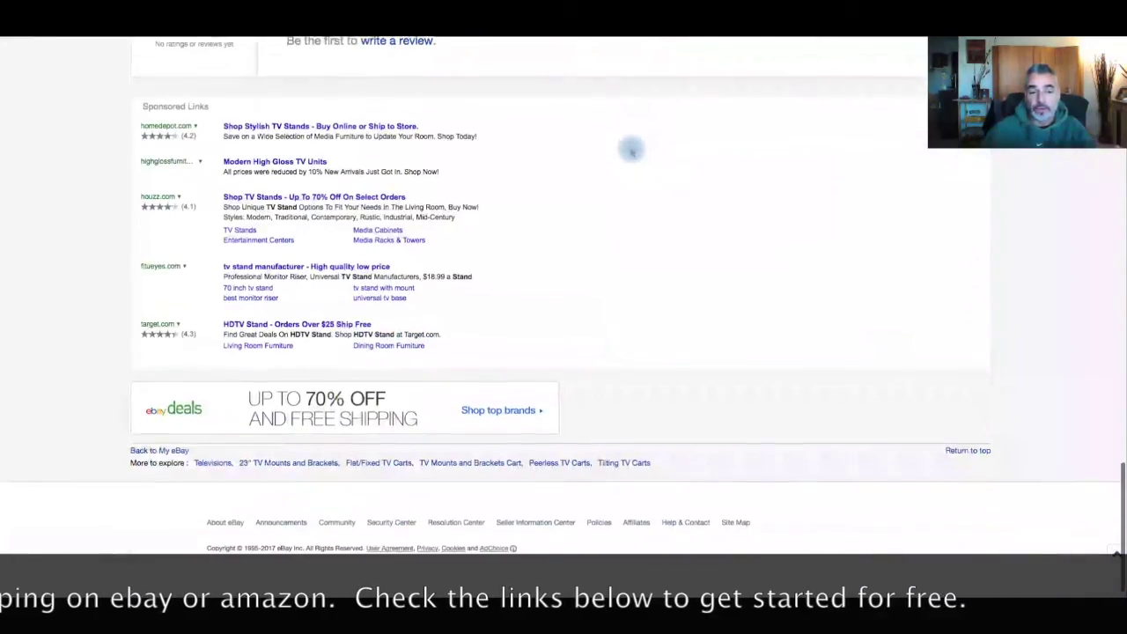
{"action": "scroll", "coordinate": [631, 152], "scroll_direction": "up", "scroll_amount": 5}
{"action": "scroll", "coordinate": [631, 151], "scroll_direction": "up", "scroll_amount": 10}
{"action": "scroll", "coordinate": [631, 151], "scroll_direction": "up", "scroll_amount": 5}
{"action": "scroll", "coordinate": [631, 153], "scroll_direction": "up", "scroll_amount": 2}
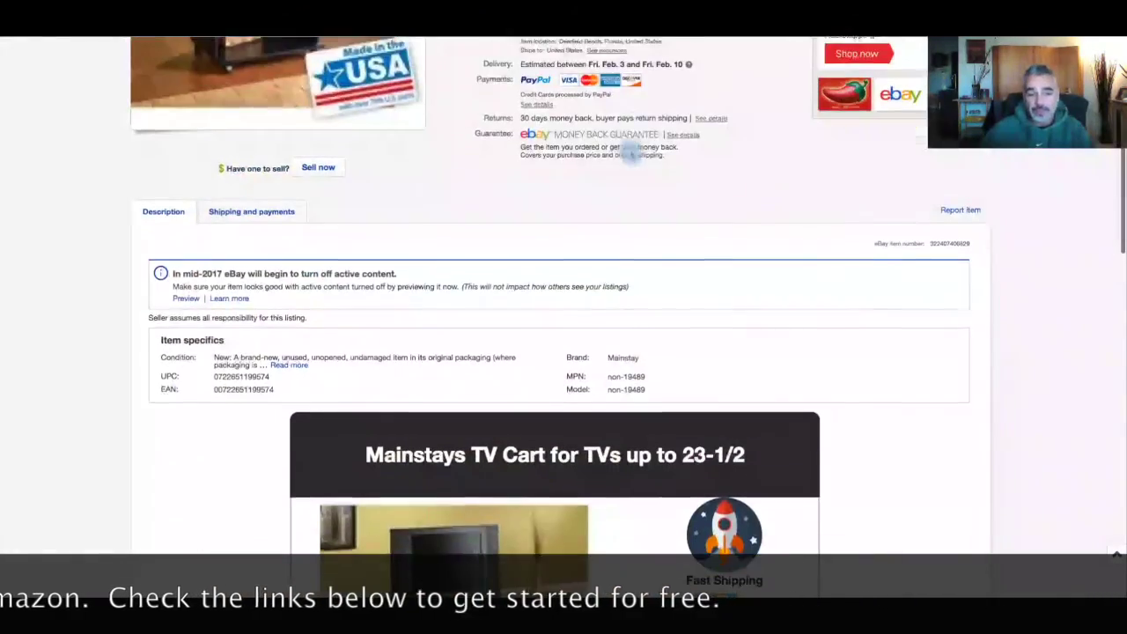
{"action": "scroll", "coordinate": [631, 153], "scroll_direction": "up", "scroll_amount": 1}
{"action": "scroll", "coordinate": [632, 153], "scroll_direction": "up", "scroll_amount": 3}
{"action": "scroll", "coordinate": [631, 153], "scroll_direction": "up", "scroll_amount": 1}
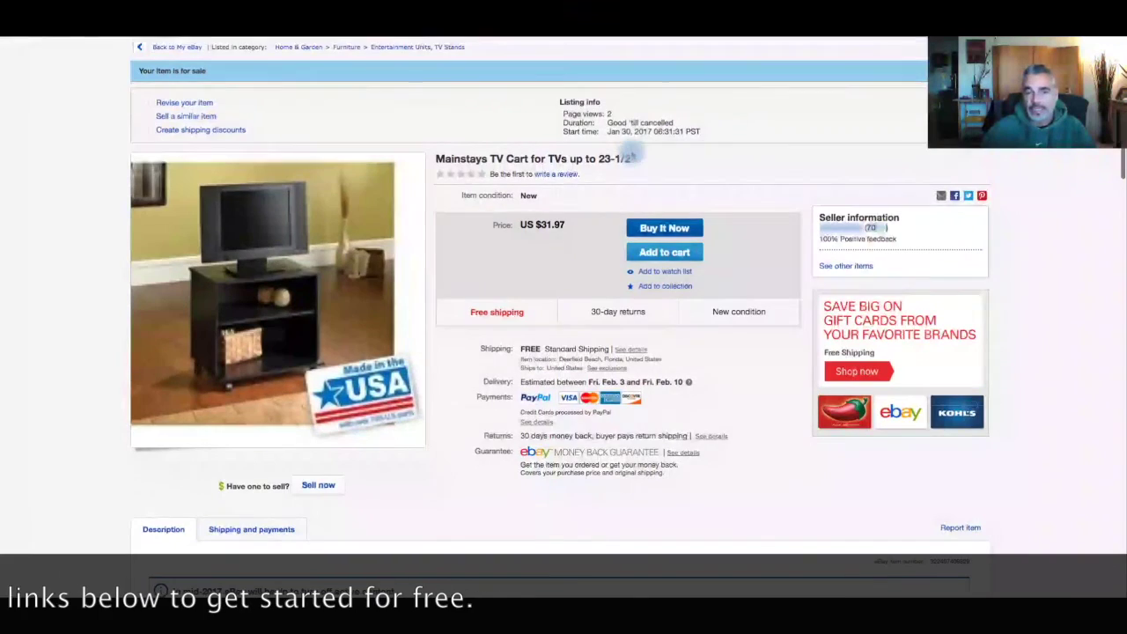
{"action": "scroll", "coordinate": [631, 153], "scroll_direction": "down", "scroll_amount": 1}
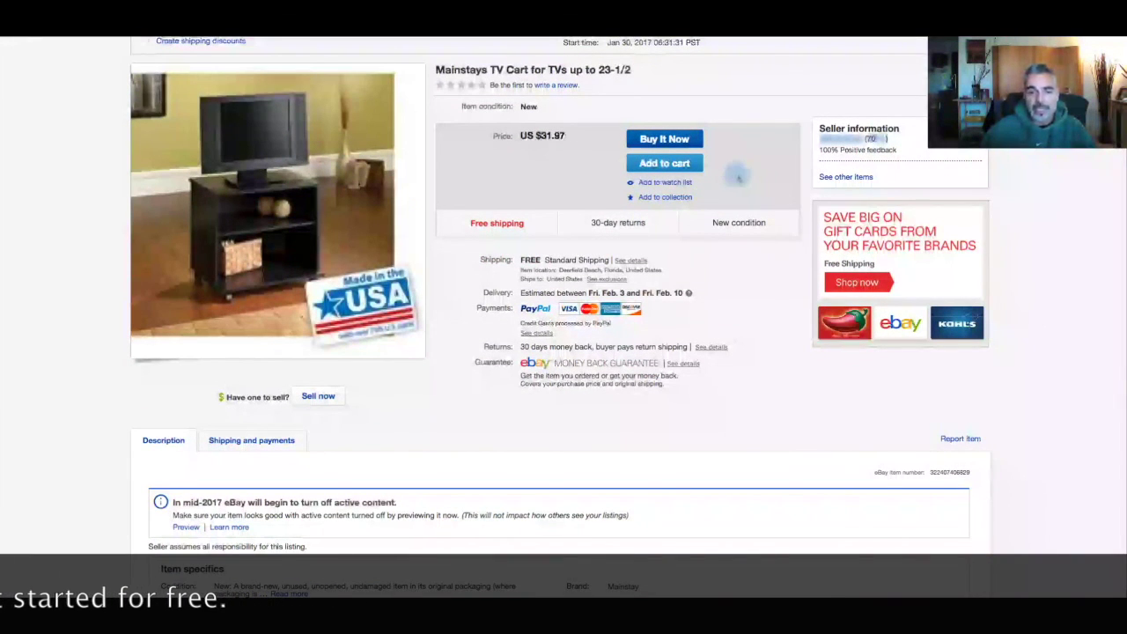
{"action": "scroll", "coordinate": [738, 215], "scroll_direction": "up", "scroll_amount": 1}
{"action": "scroll", "coordinate": [738, 215], "scroll_direction": "up", "scroll_amount": 1}
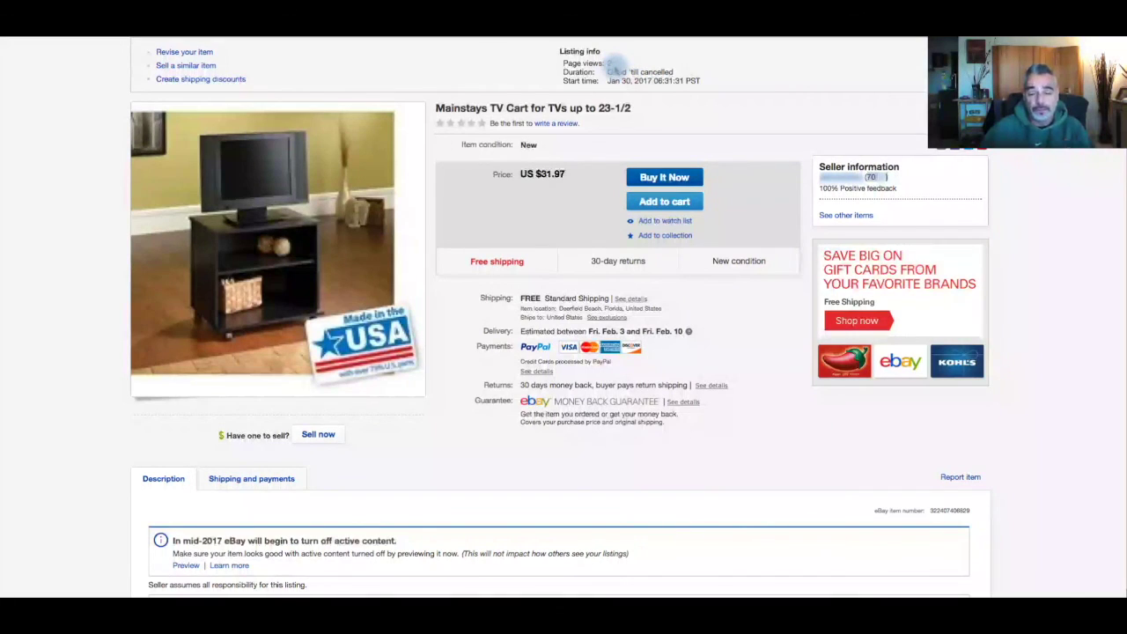
{"action": "scroll", "coordinate": [687, 222], "scroll_direction": "down", "scroll_amount": 2}
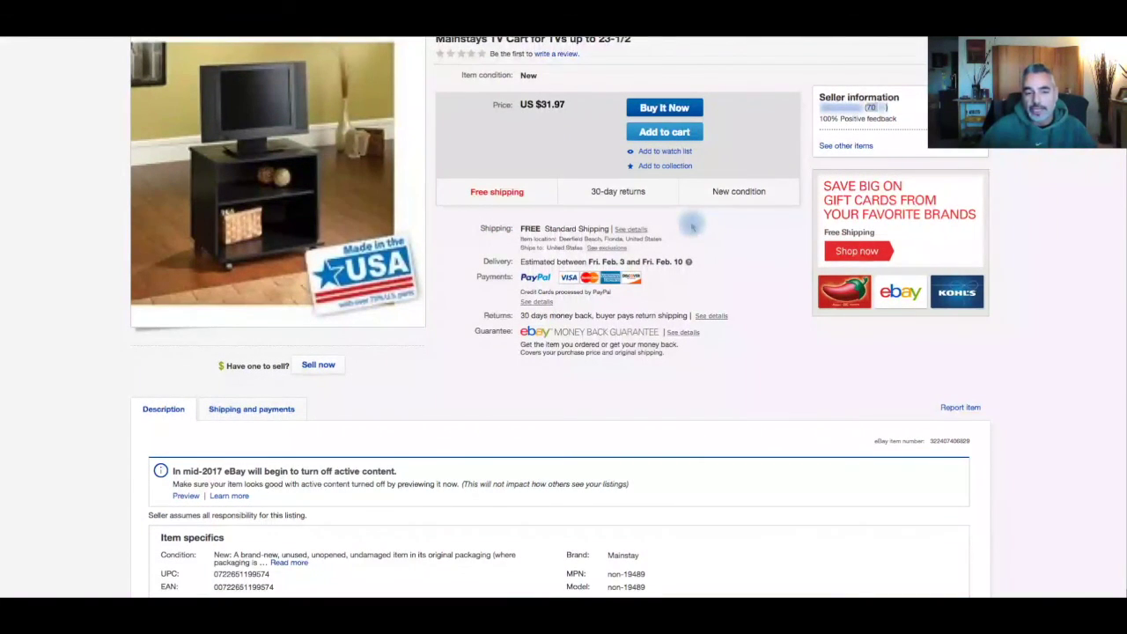
{"action": "scroll", "coordinate": [692, 227], "scroll_direction": "up", "scroll_amount": 2}
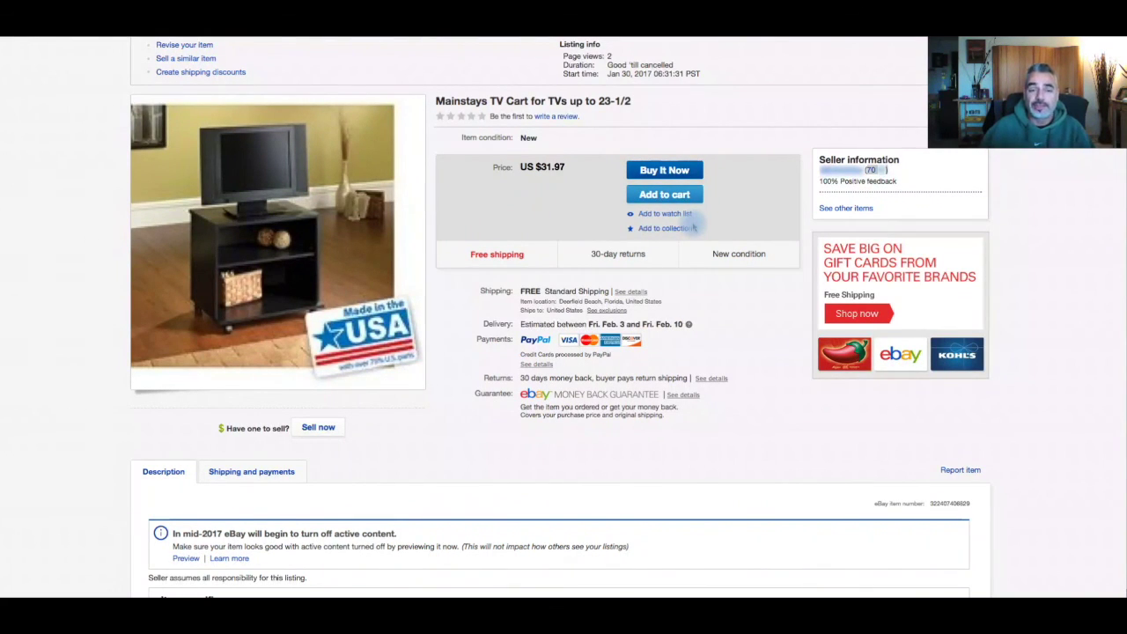
{"action": "scroll", "coordinate": [694, 227], "scroll_direction": "up", "scroll_amount": 2}
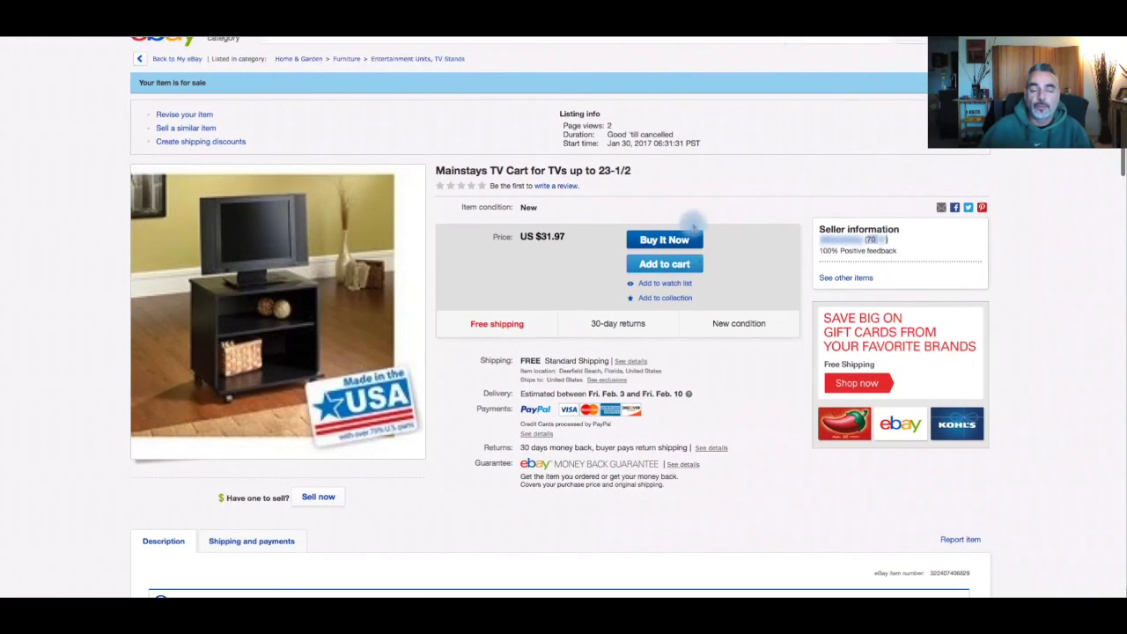
{"action": "scroll", "coordinate": [695, 228], "scroll_direction": "down", "scroll_amount": 1}
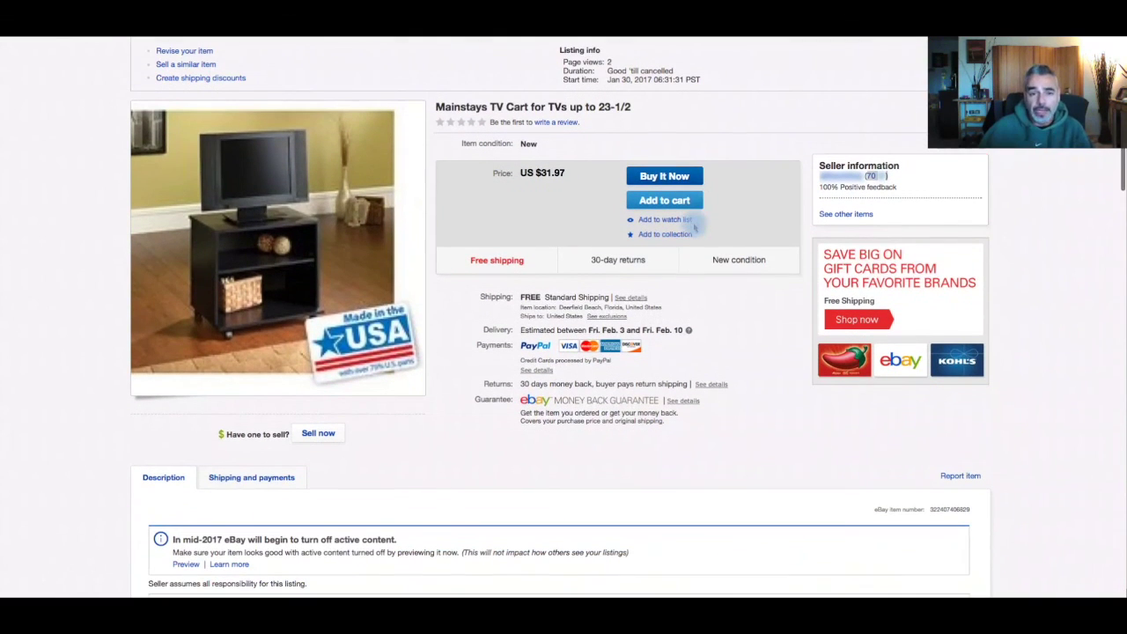